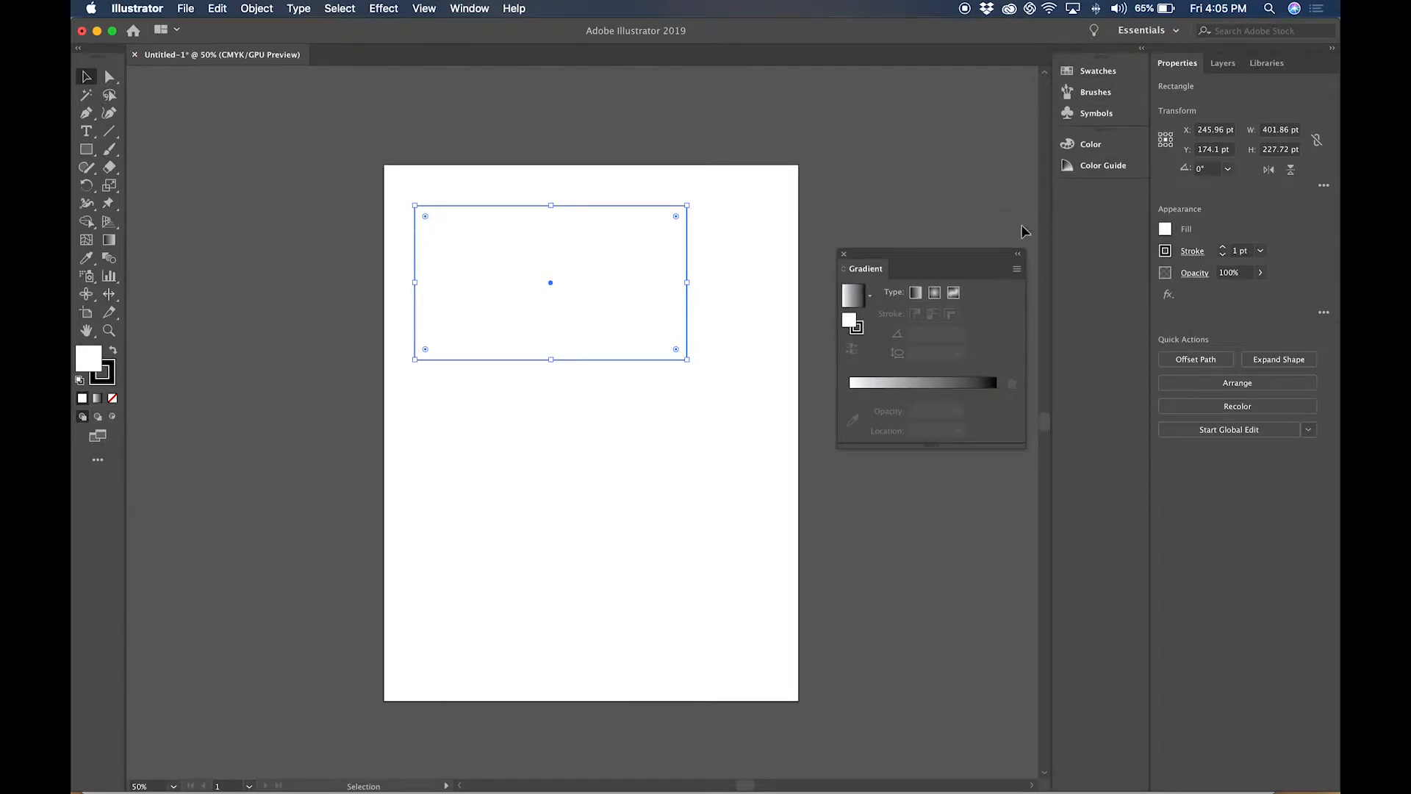
- Dock the Gradient panel in the collapsed panel column below Color Guide and open it from there, alternating with Swatches
left_click_drag(951, 252, 935, 270)
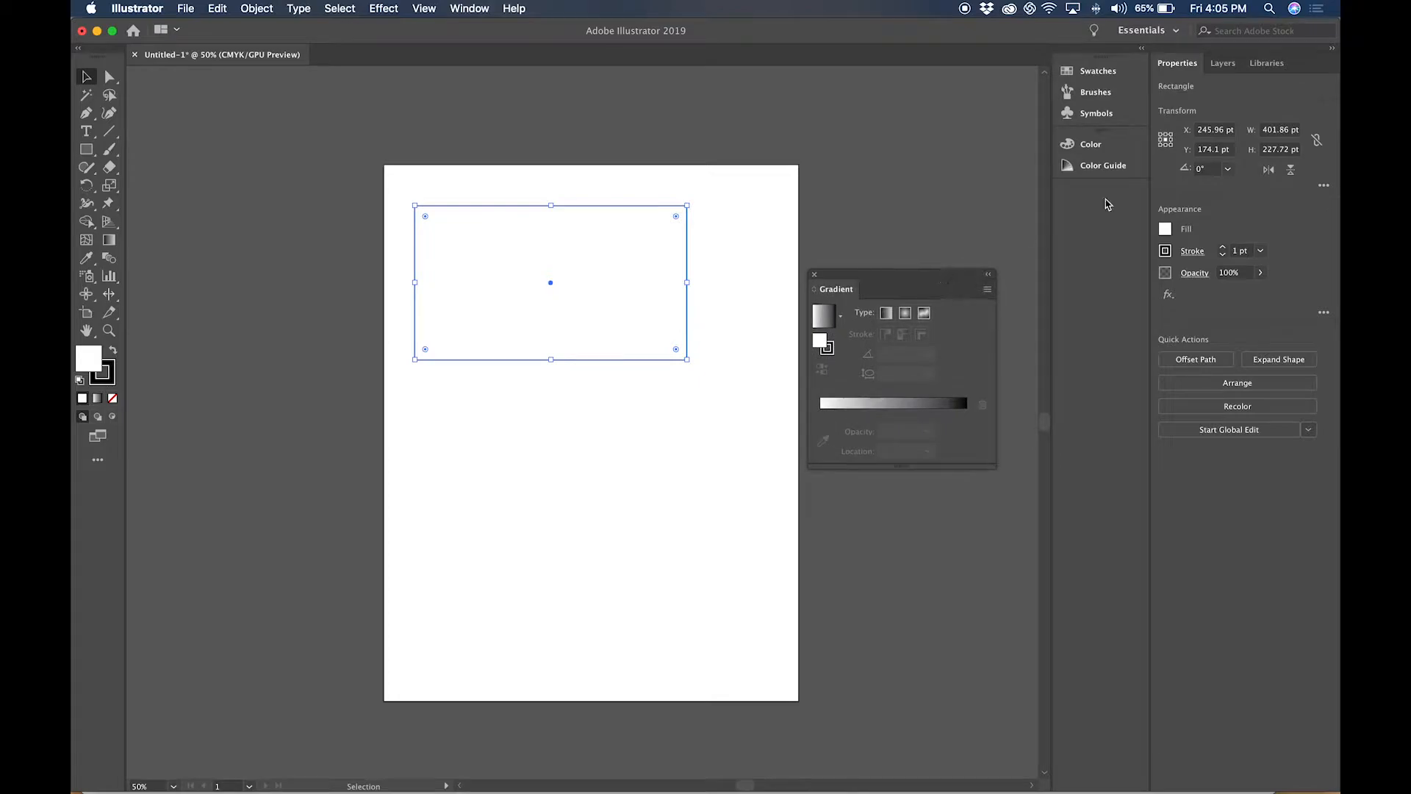
left_click_drag(917, 280, 1108, 203)
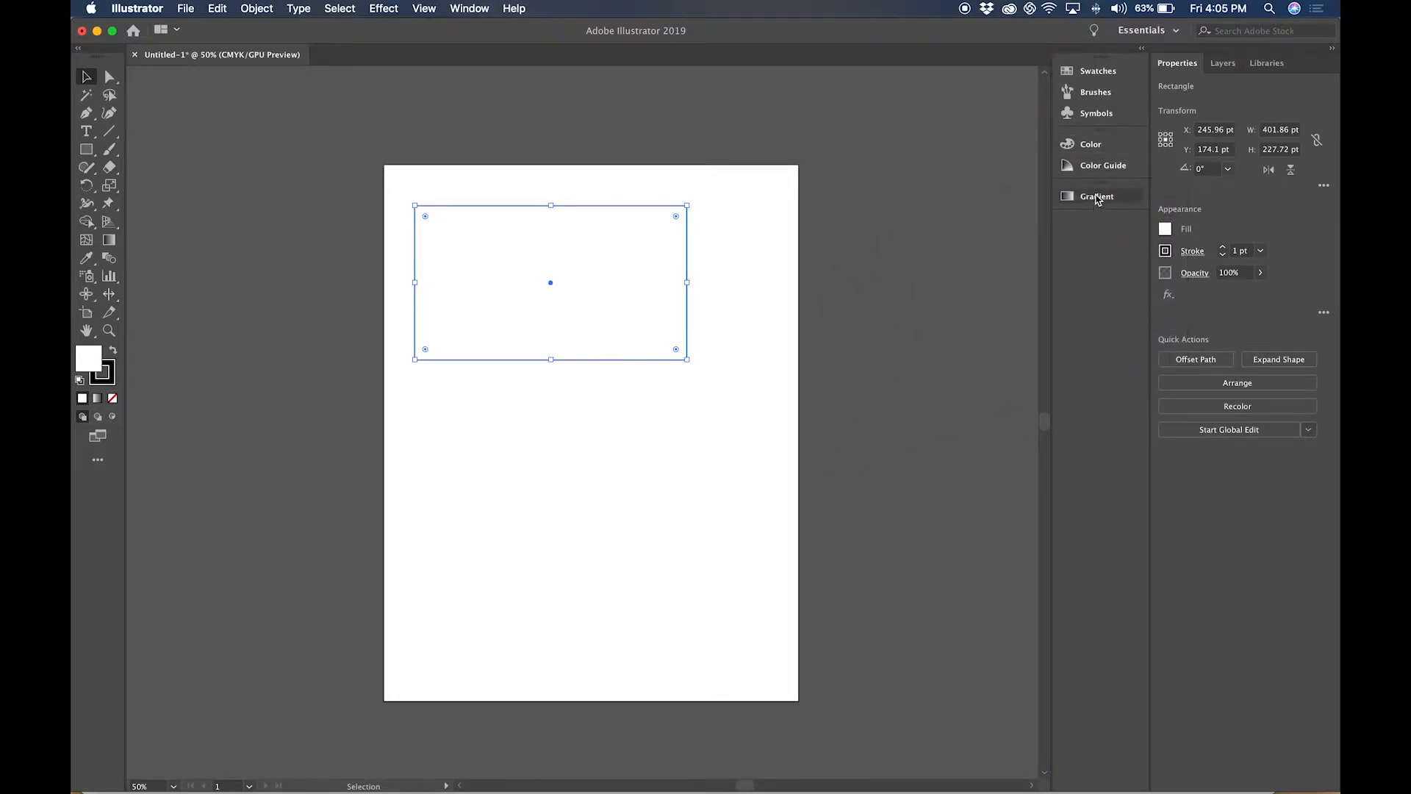
left_click(1097, 197)
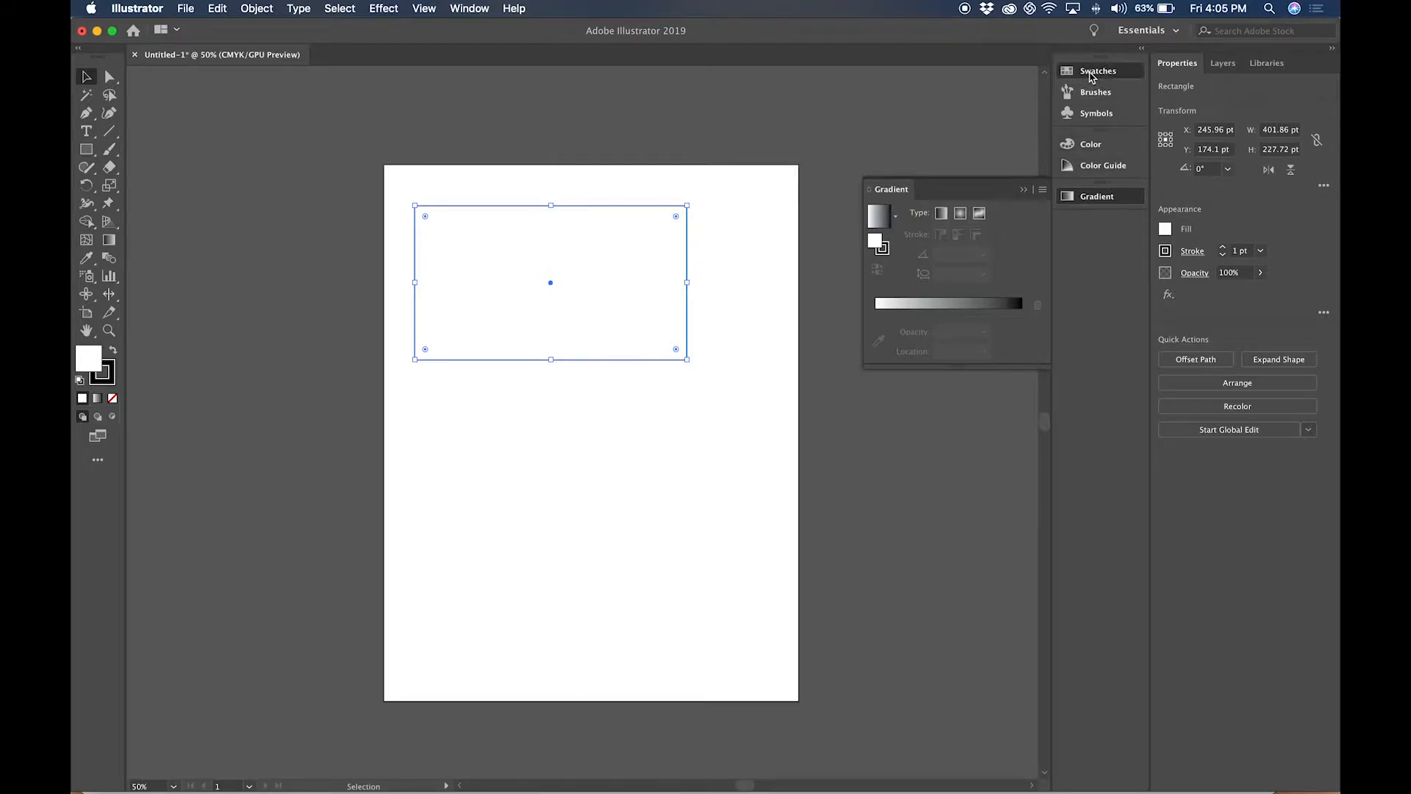
left_click(1091, 73)
left_click(1102, 200)
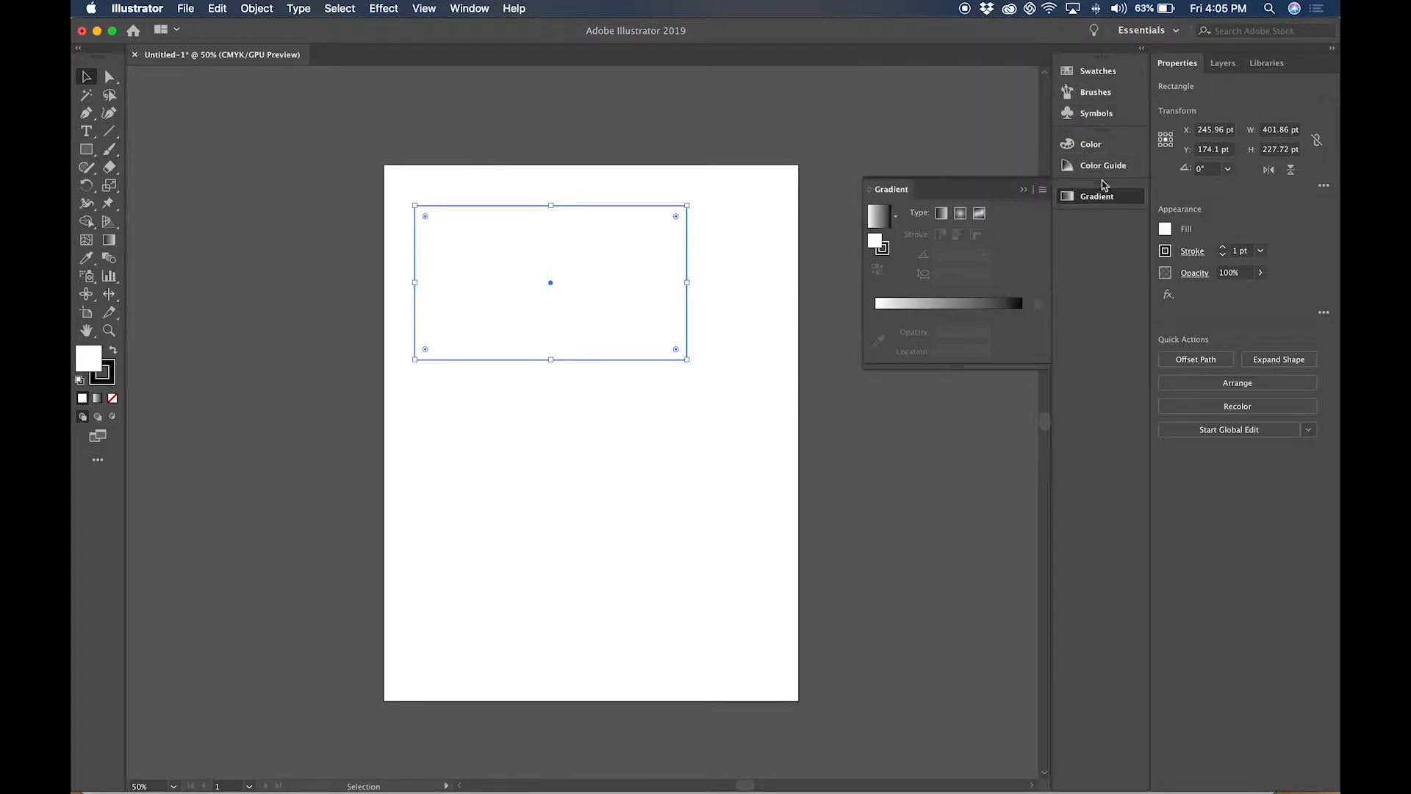
left_click(1096, 72)
left_click(1099, 198)
- Float the Gradient panel beside the artboard, and open the Swatches panel and enlarge it to show all swatches
left_click_drag(1096, 198, 1246, 781)
left_click_drag(1177, 622, 910, 375)
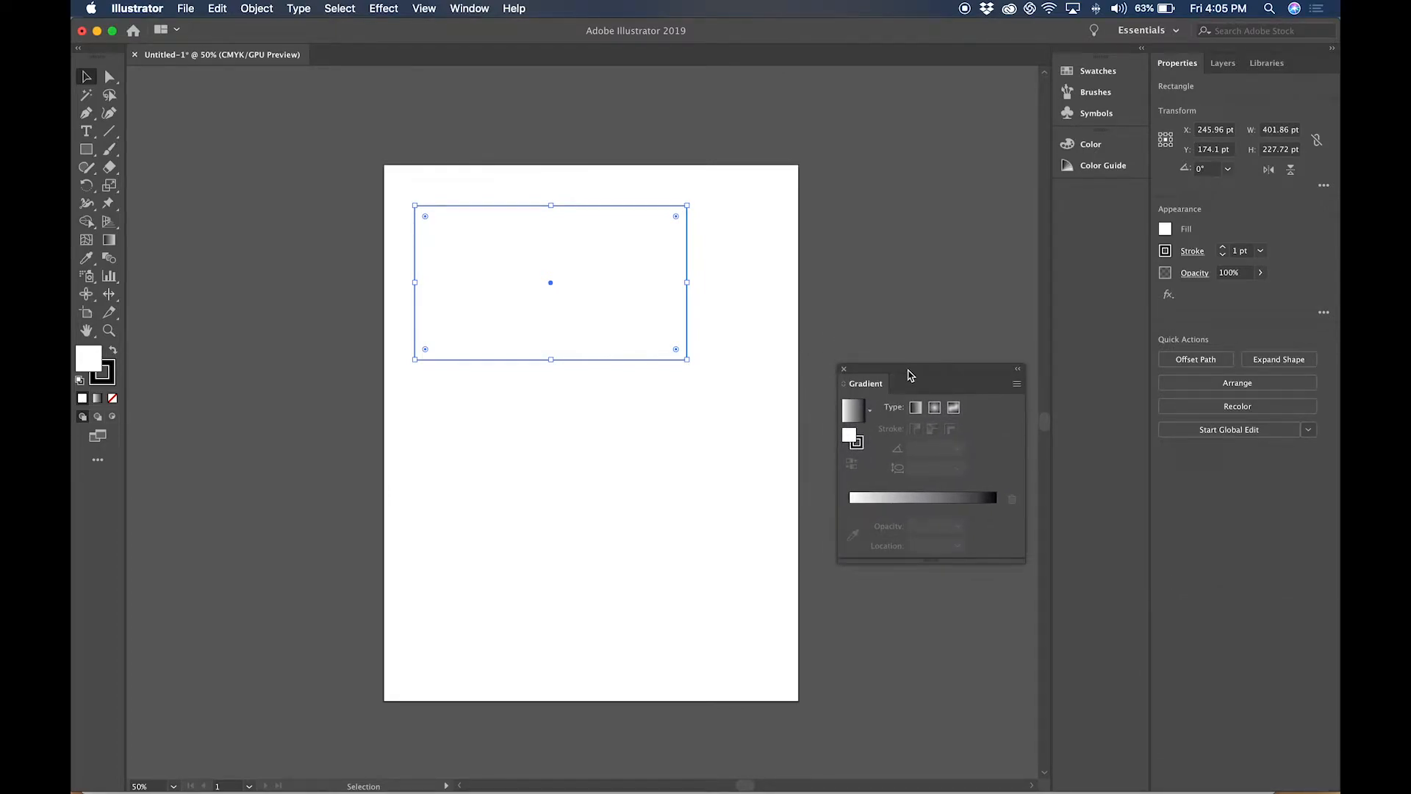
left_click(490, 273)
left_click(1089, 77)
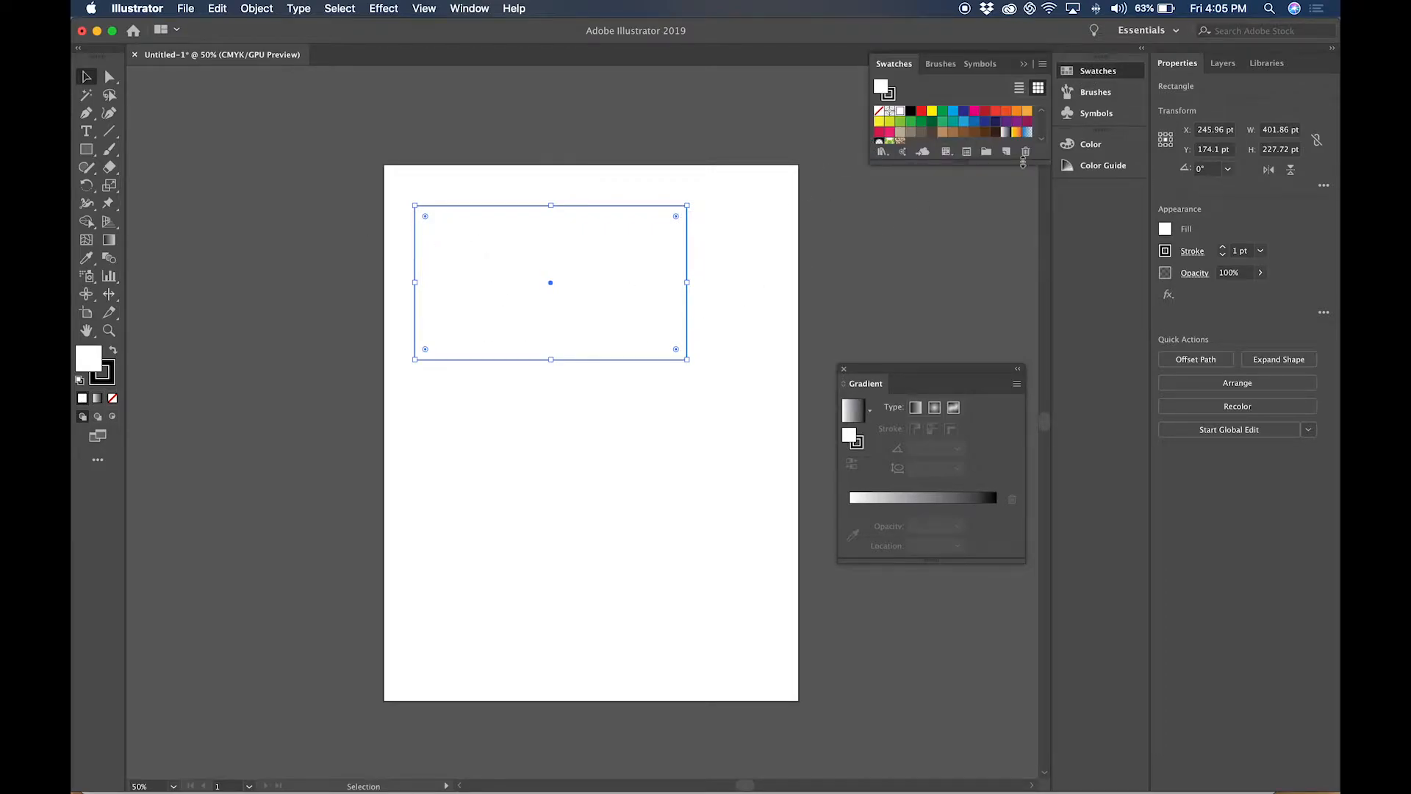
left_click(958, 160)
left_click_drag(958, 160, 955, 202)
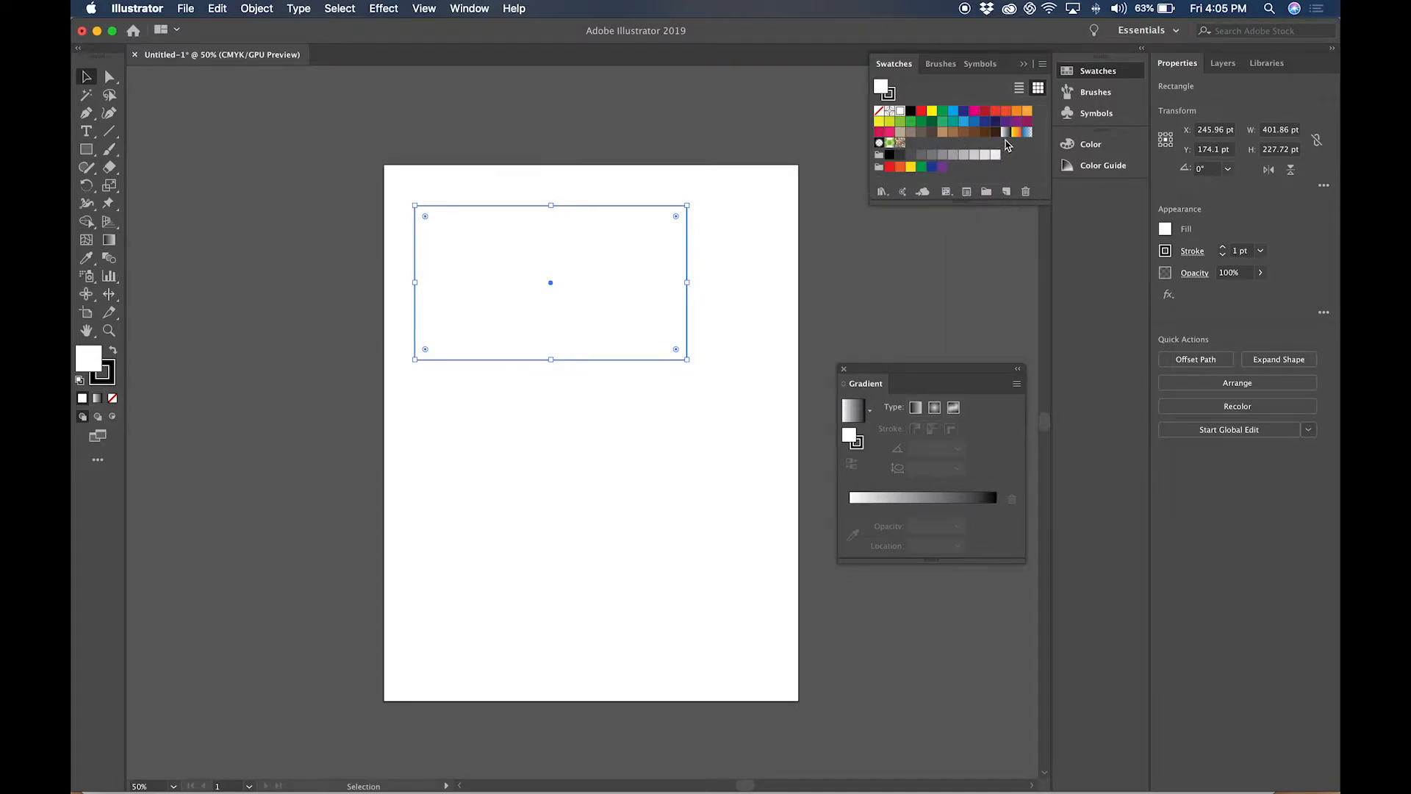
- Try the white-to-black, orange-yellow and blue gradient swatches as the rectangle's fill, and restore the default fill and stroke
left_click(1006, 134)
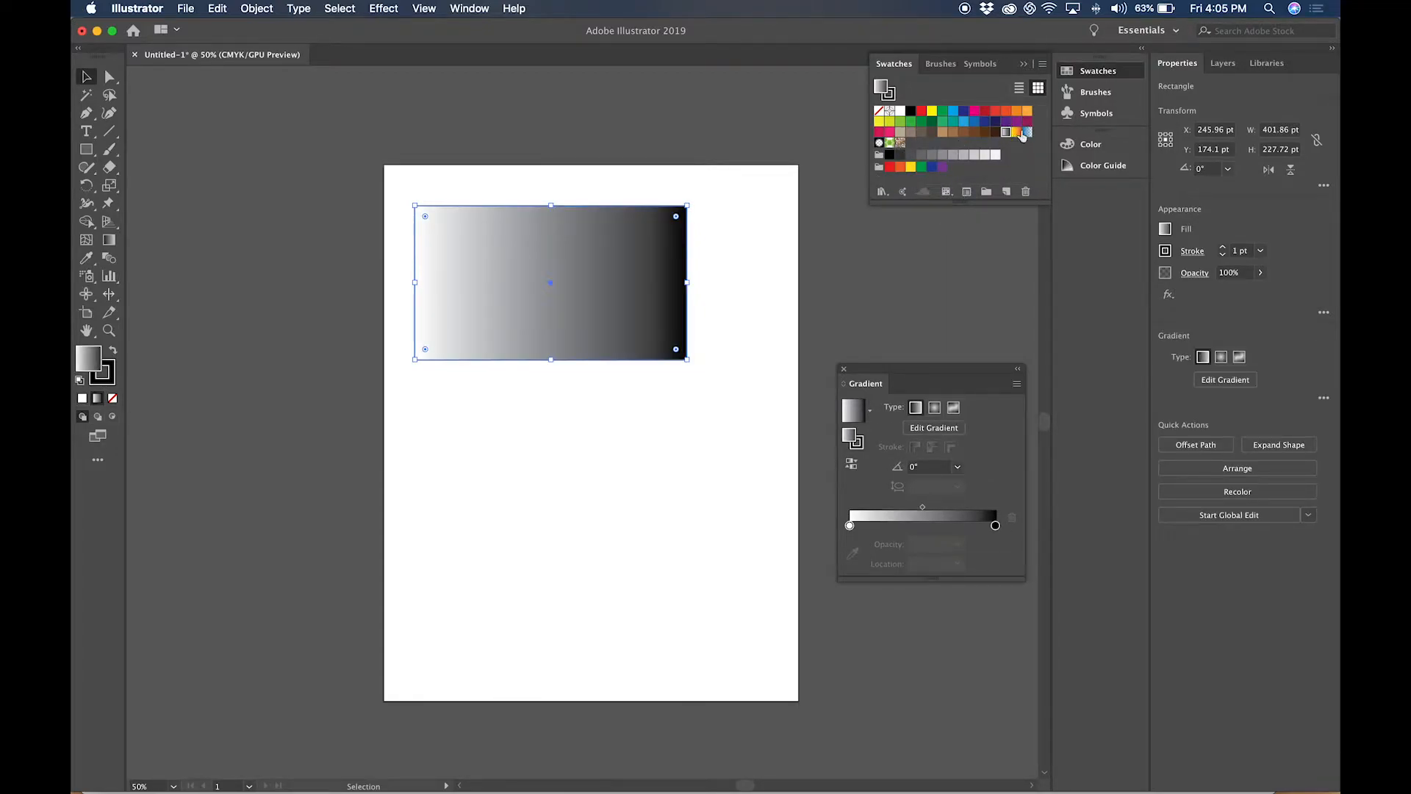
left_click(1017, 135)
left_click(1027, 133)
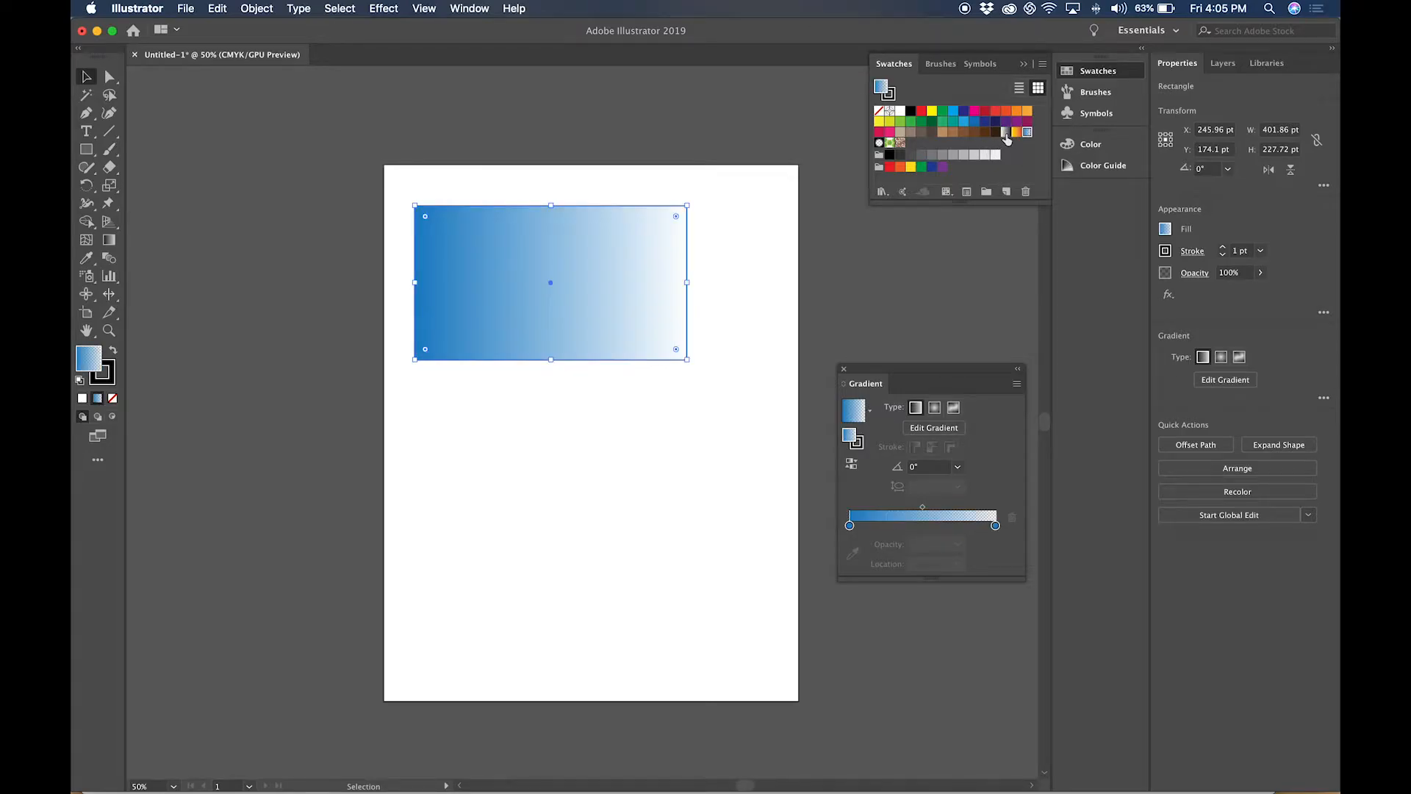
left_click(1006, 134)
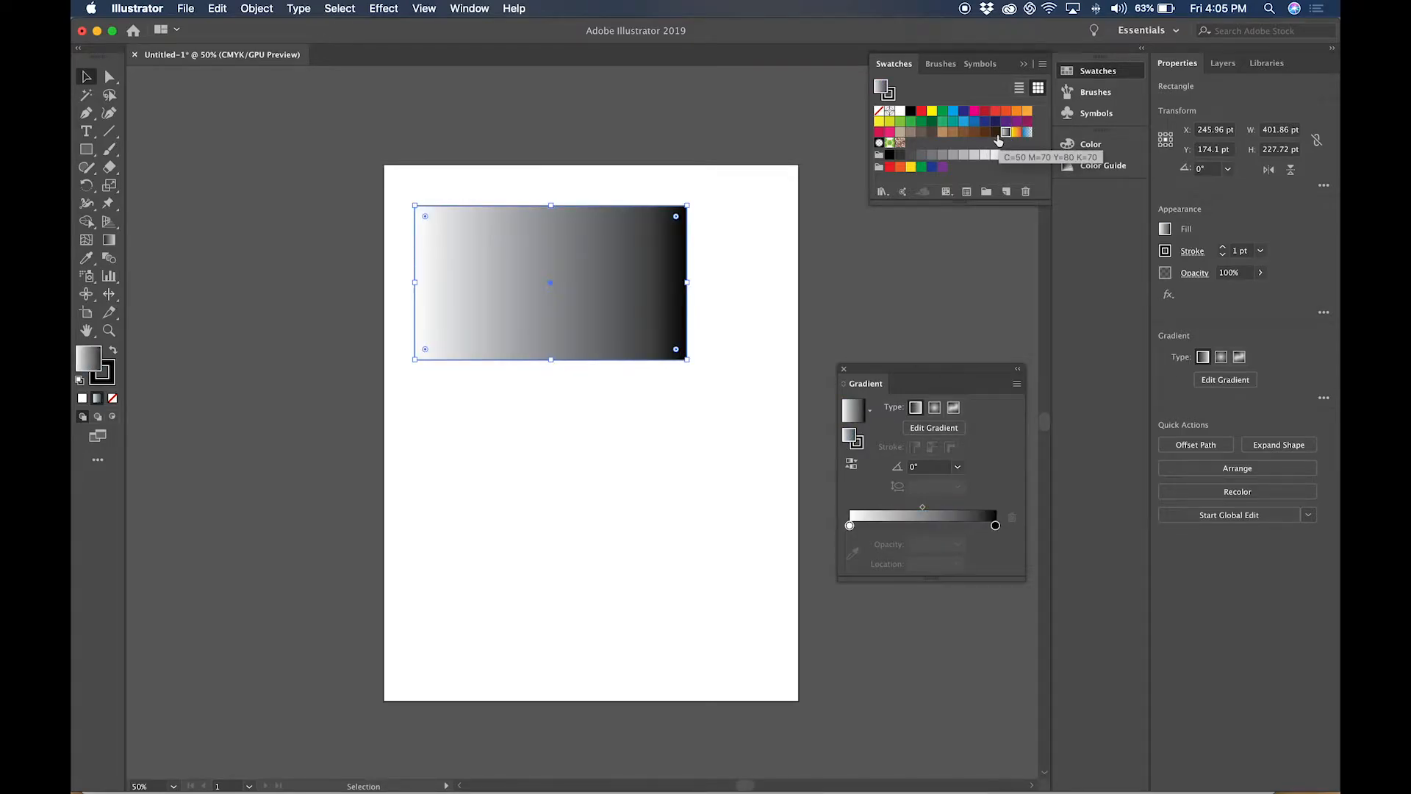
left_click(1042, 66)
left_click(1044, 66)
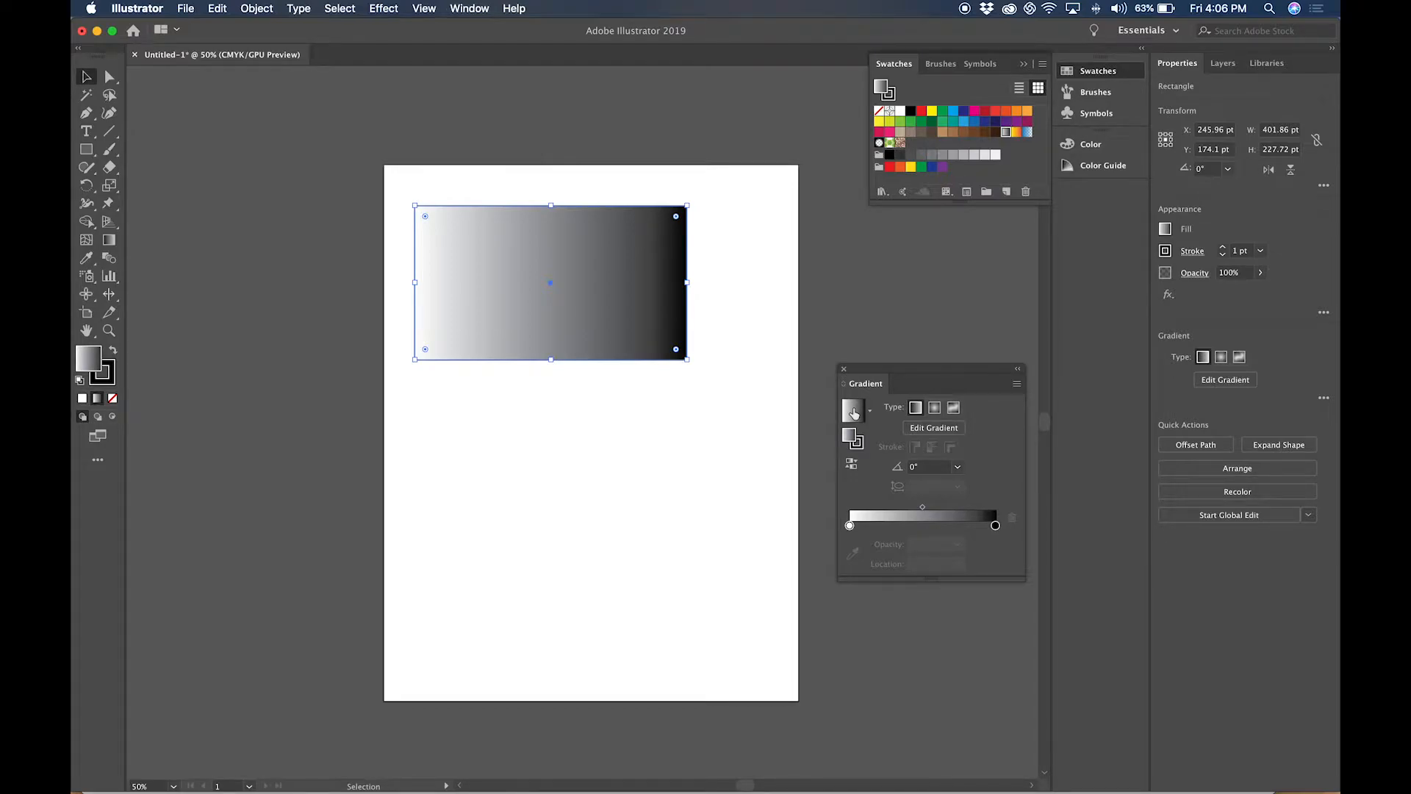
left_click(80, 381)
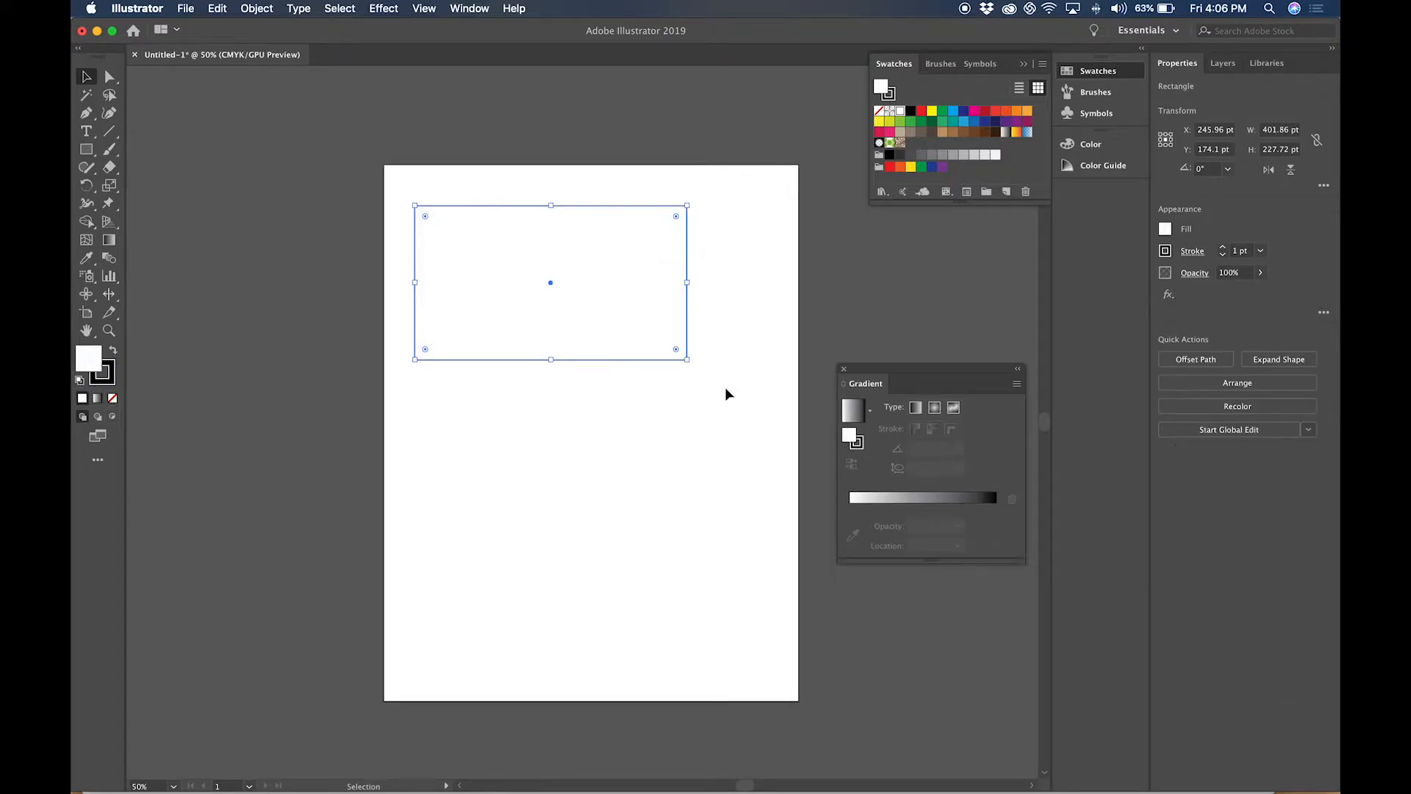
- Try the white-to-black gradient on the rectangle's stroke, and reset the fill and stroke to their defaults
left_click(856, 441)
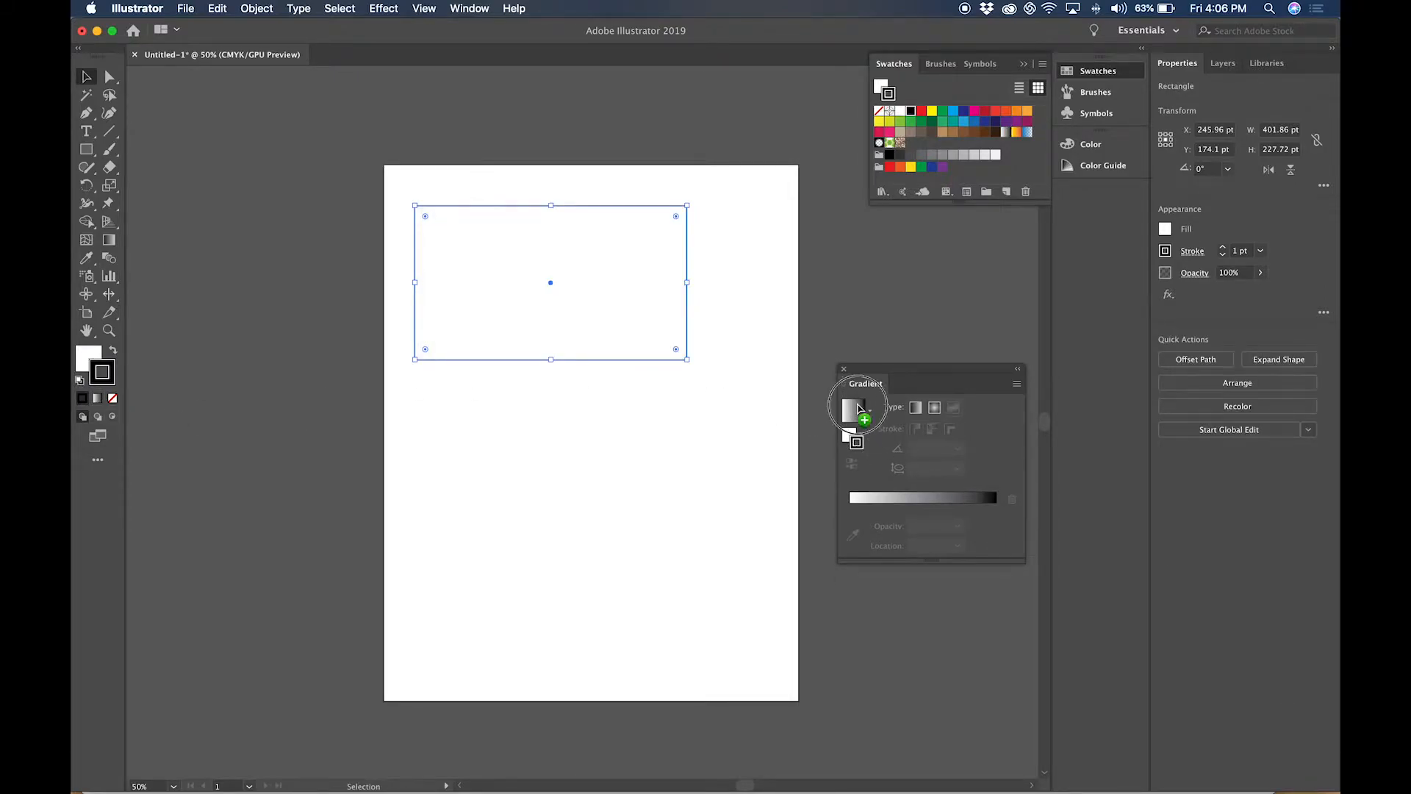
left_click(856, 410)
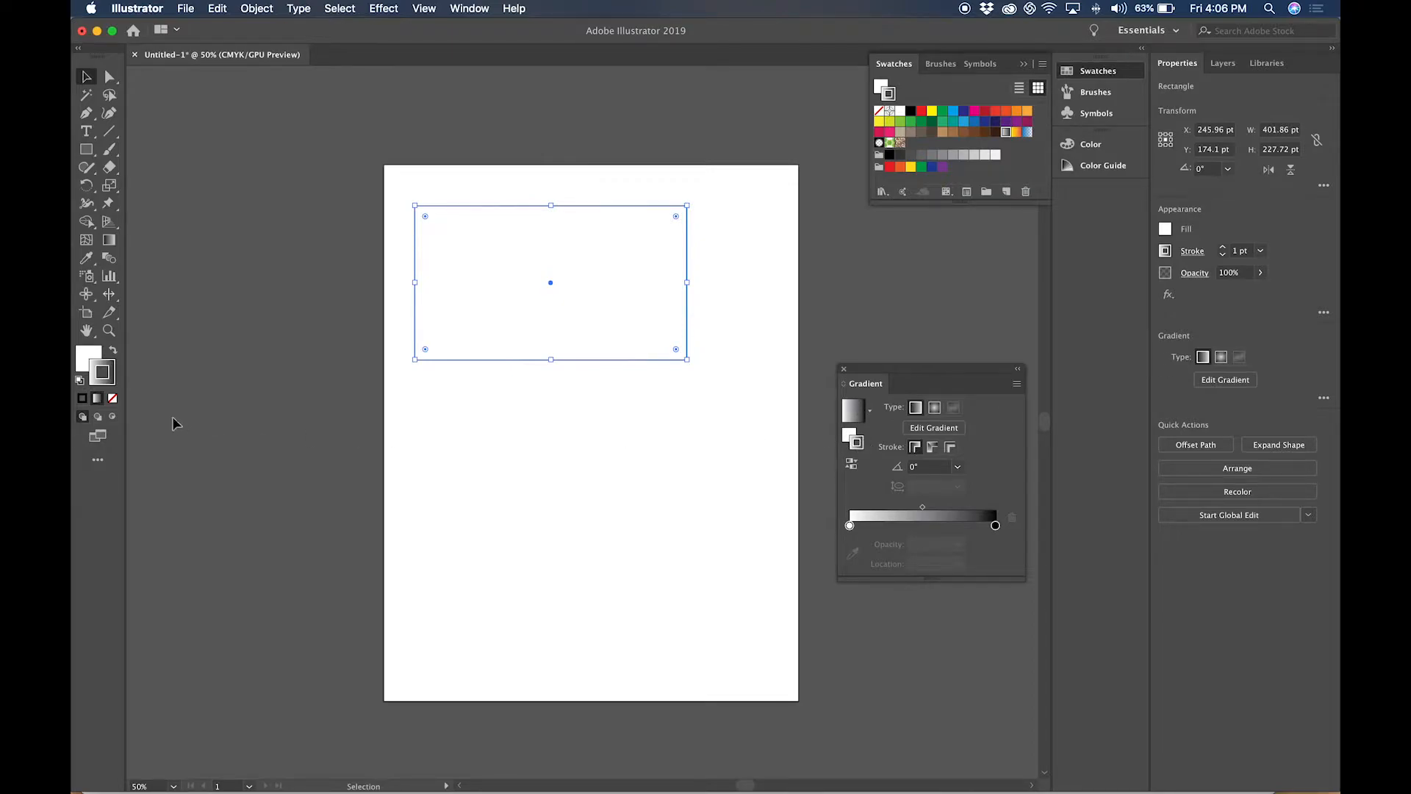
left_click(79, 380)
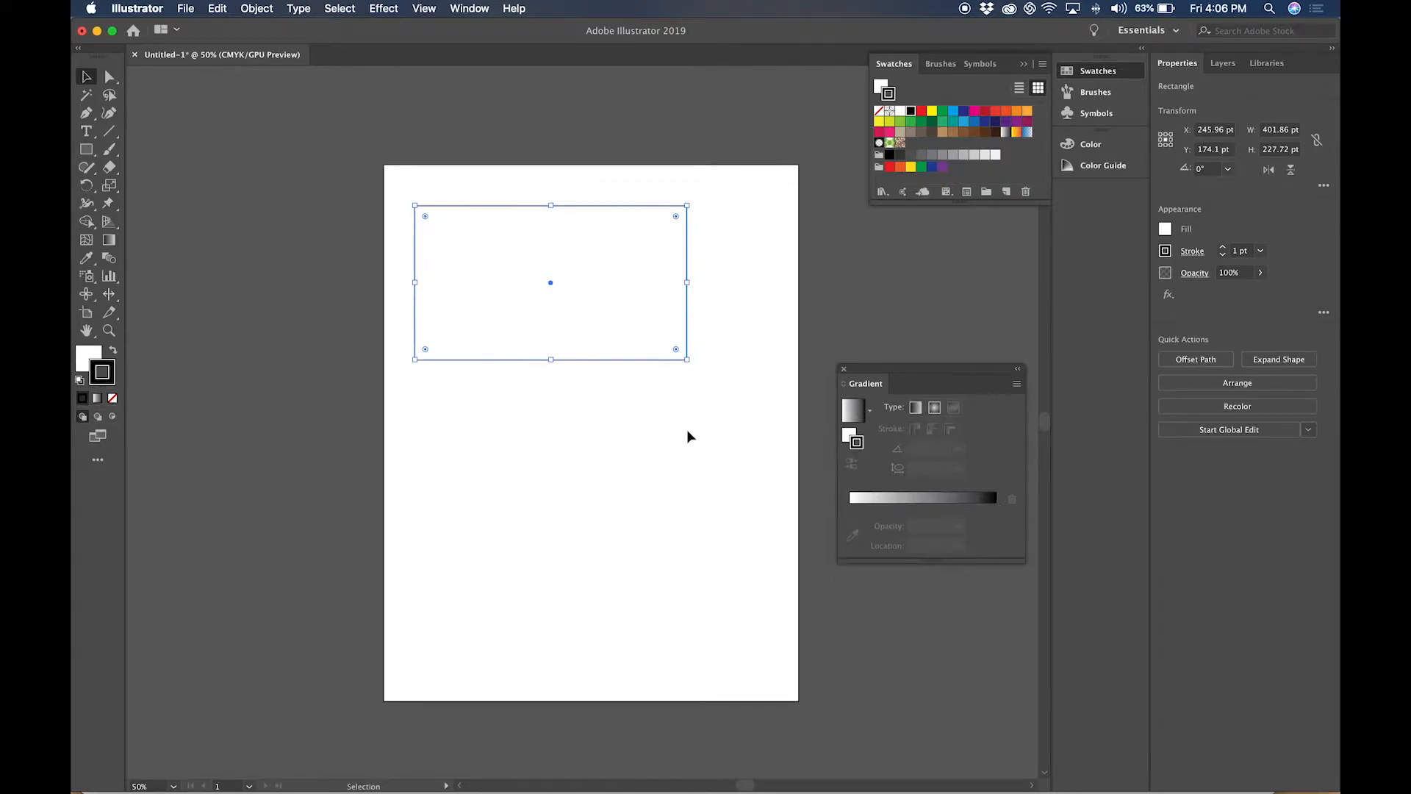
- Apply the white-to-black linear gradient to the rectangle's fill and move the Gradient panel up next to the rectangle
left_click(849, 434)
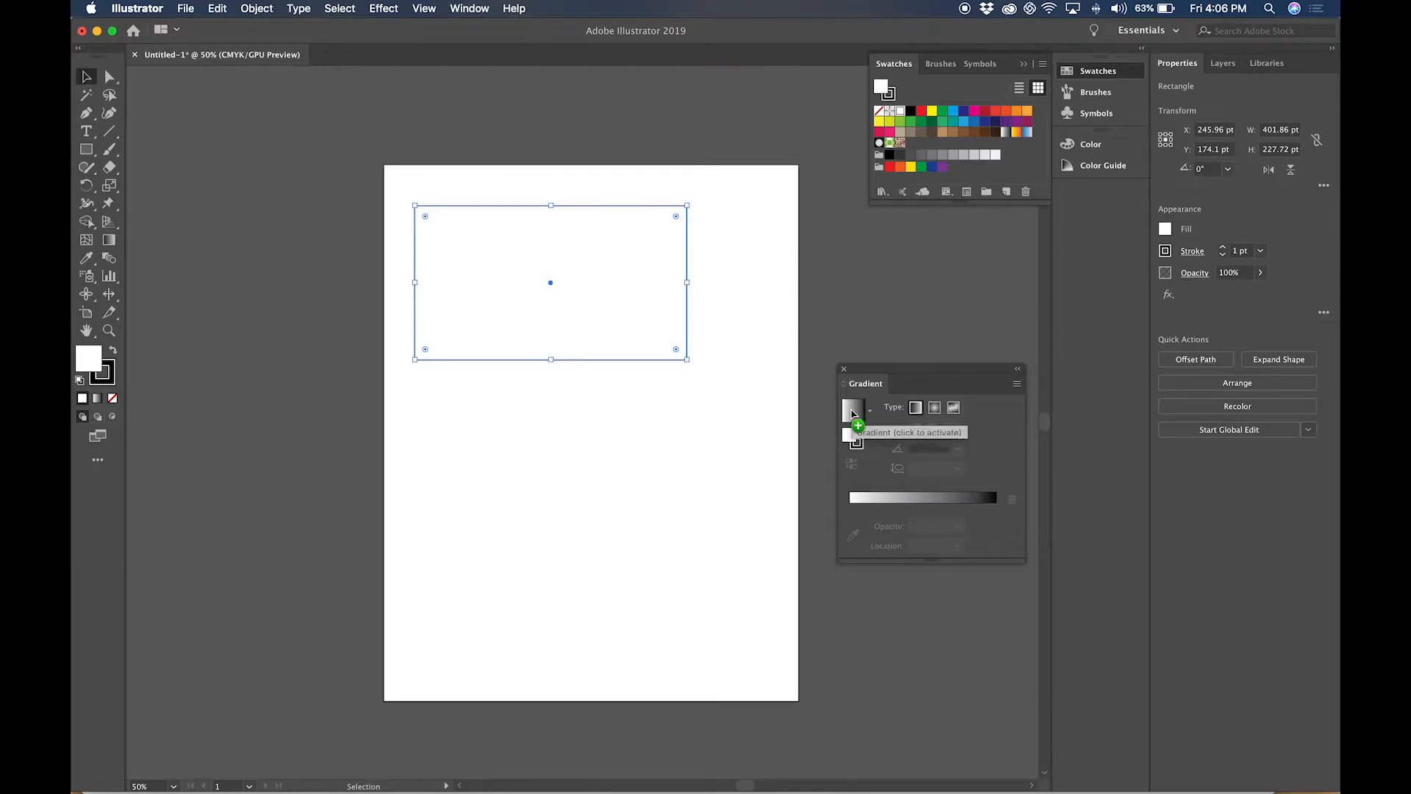
left_click(852, 413)
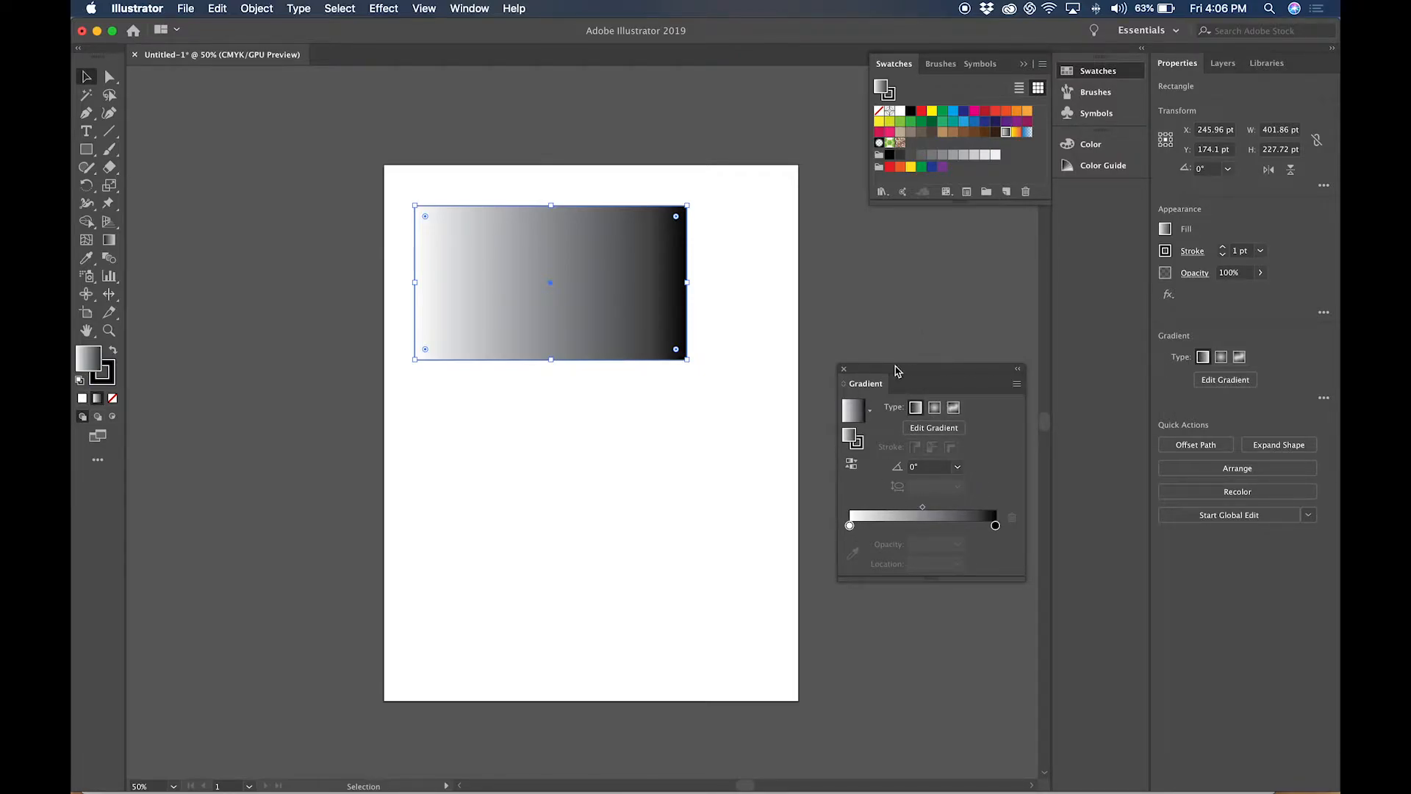
left_click_drag(896, 371, 876, 275)
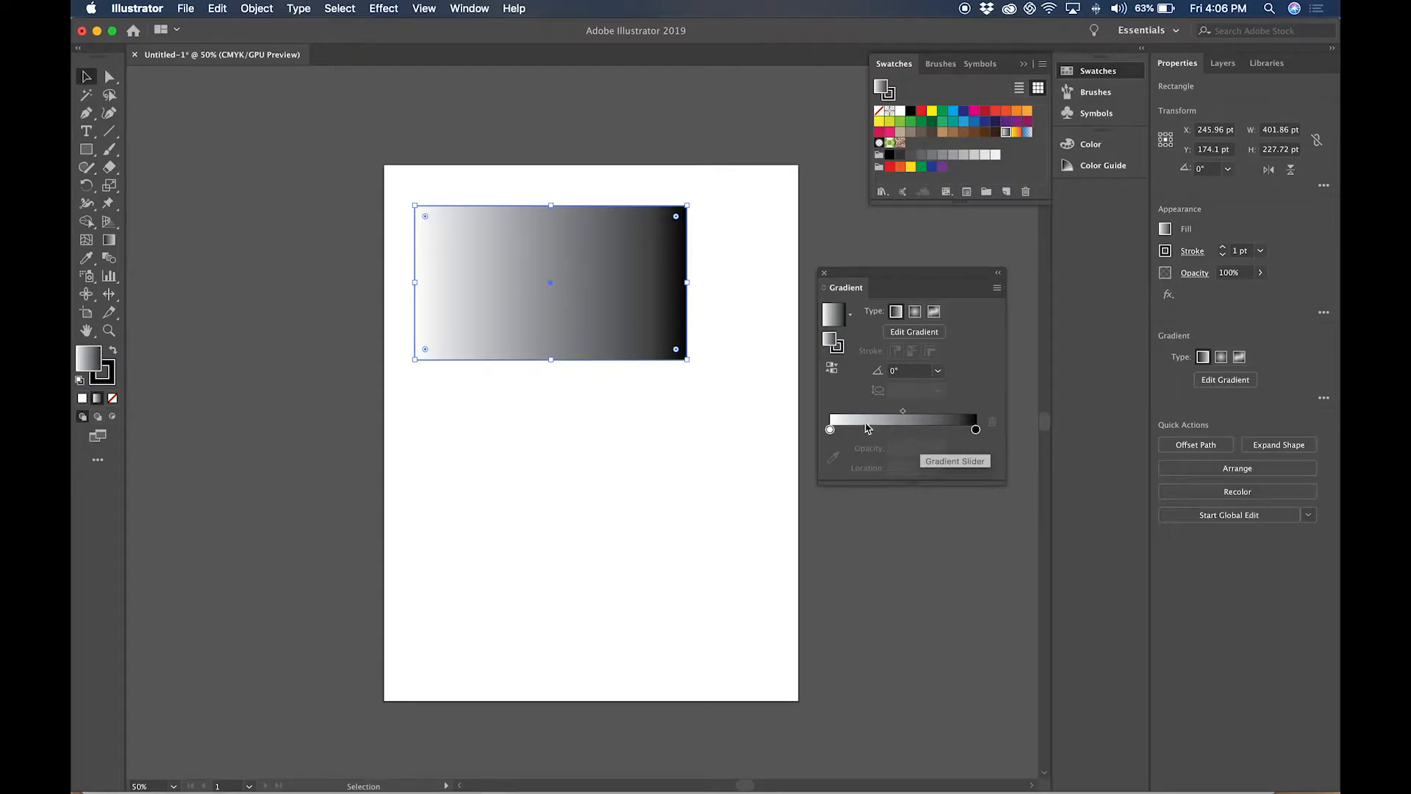
- Shift the gradient's midpoint to 13% and bring it back near the centre at 52.5%
left_click_drag(906, 416, 849, 414)
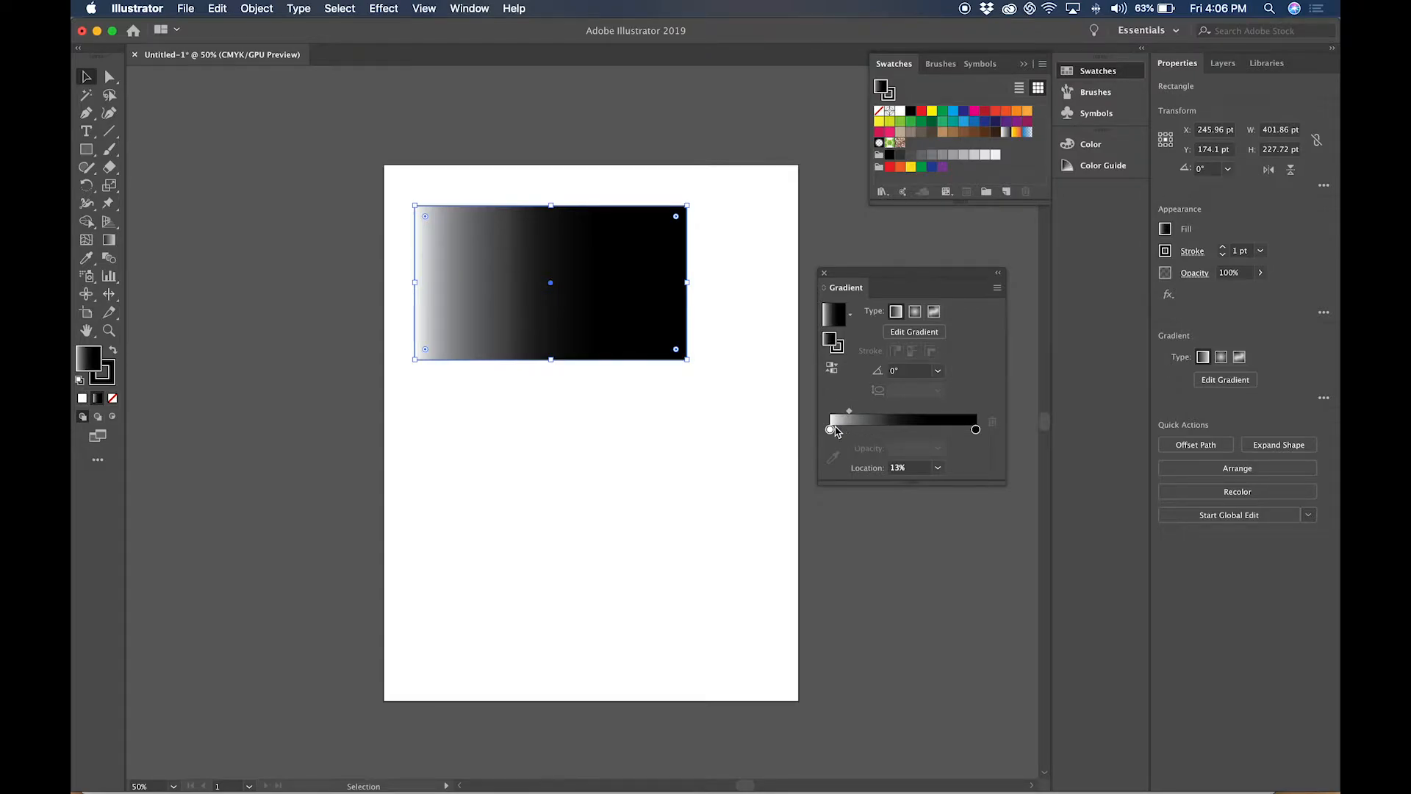
left_click(849, 411)
left_click_drag(849, 414, 908, 413)
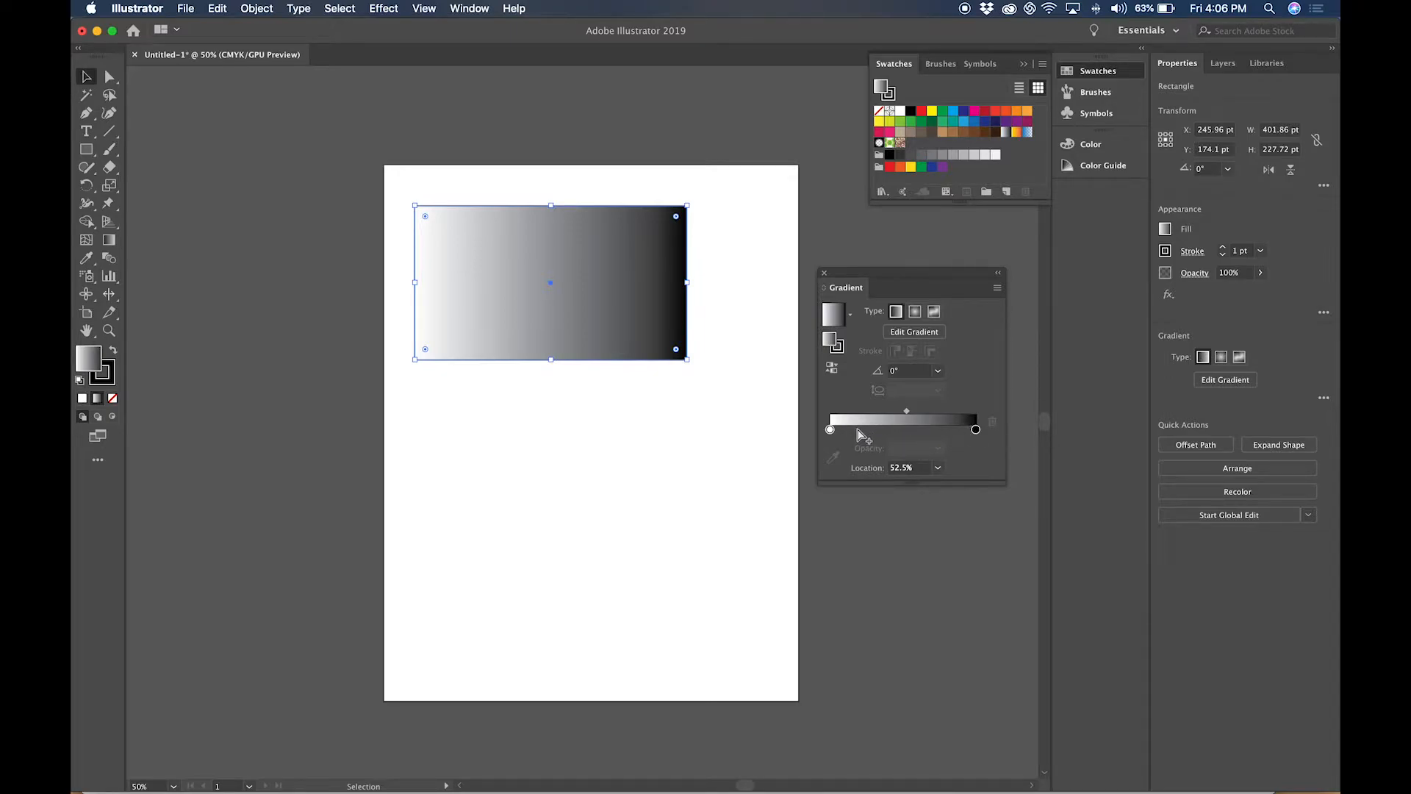
- Add three intermediate color stops to the gradient at about 19%, 51% and 75%, and remove them again
left_click(858, 429)
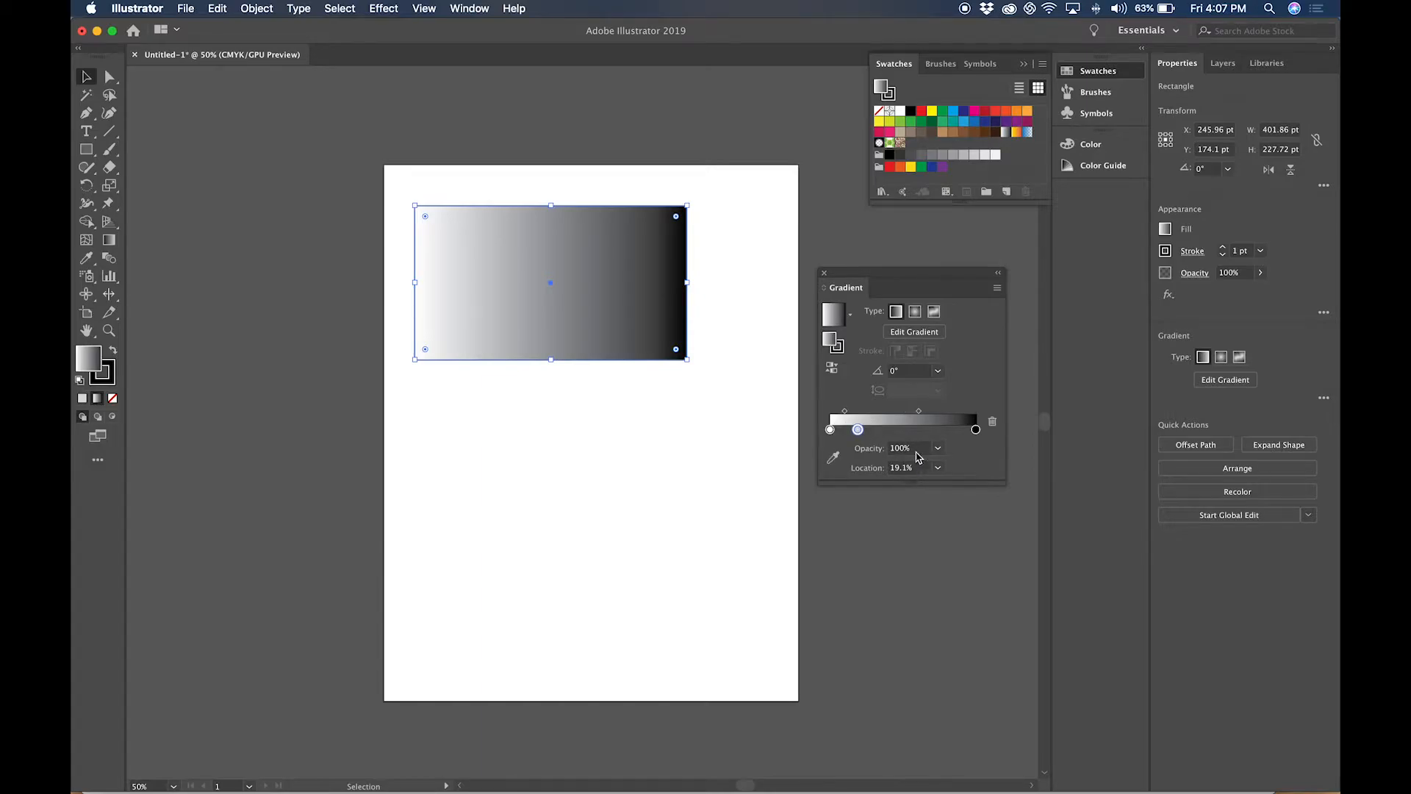
left_click(905, 429)
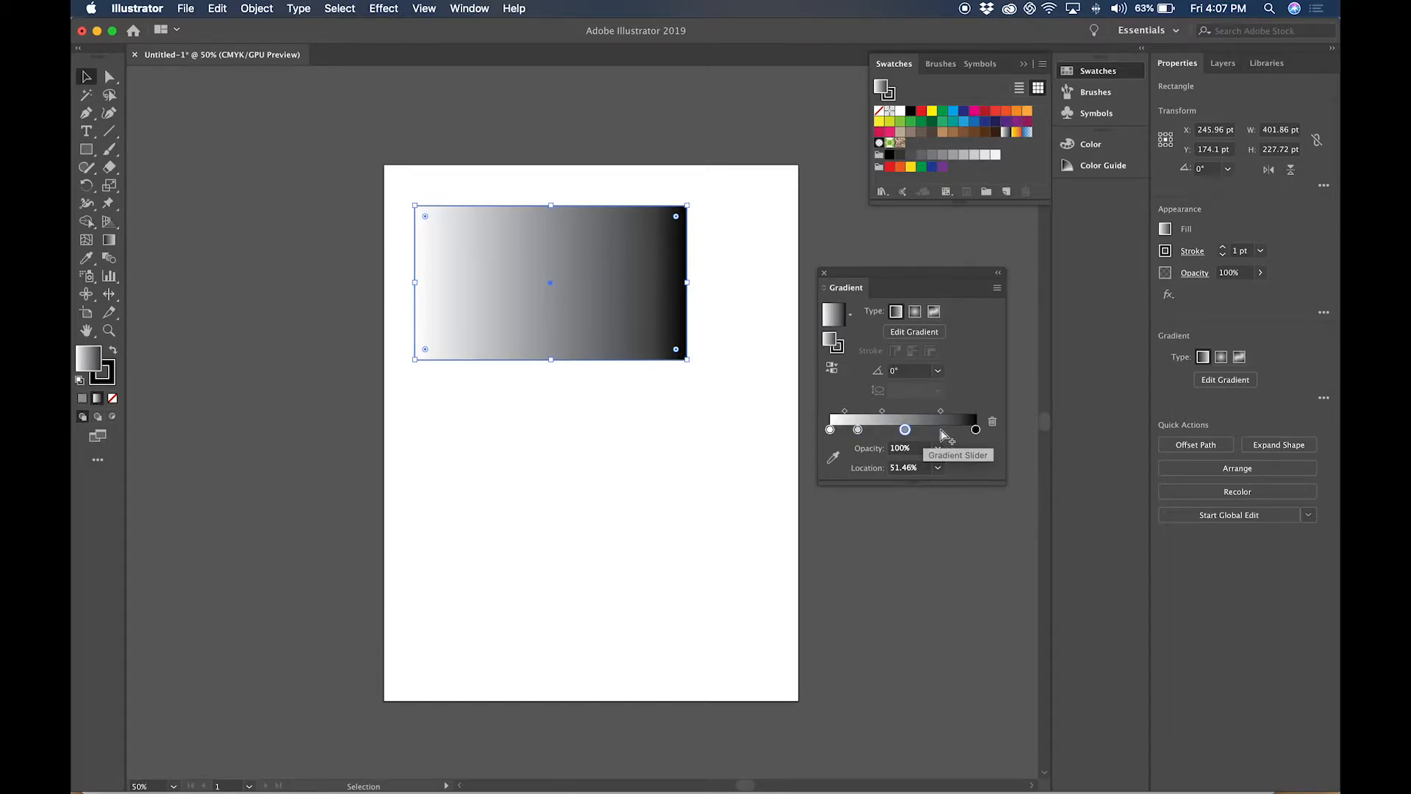
left_click(941, 431)
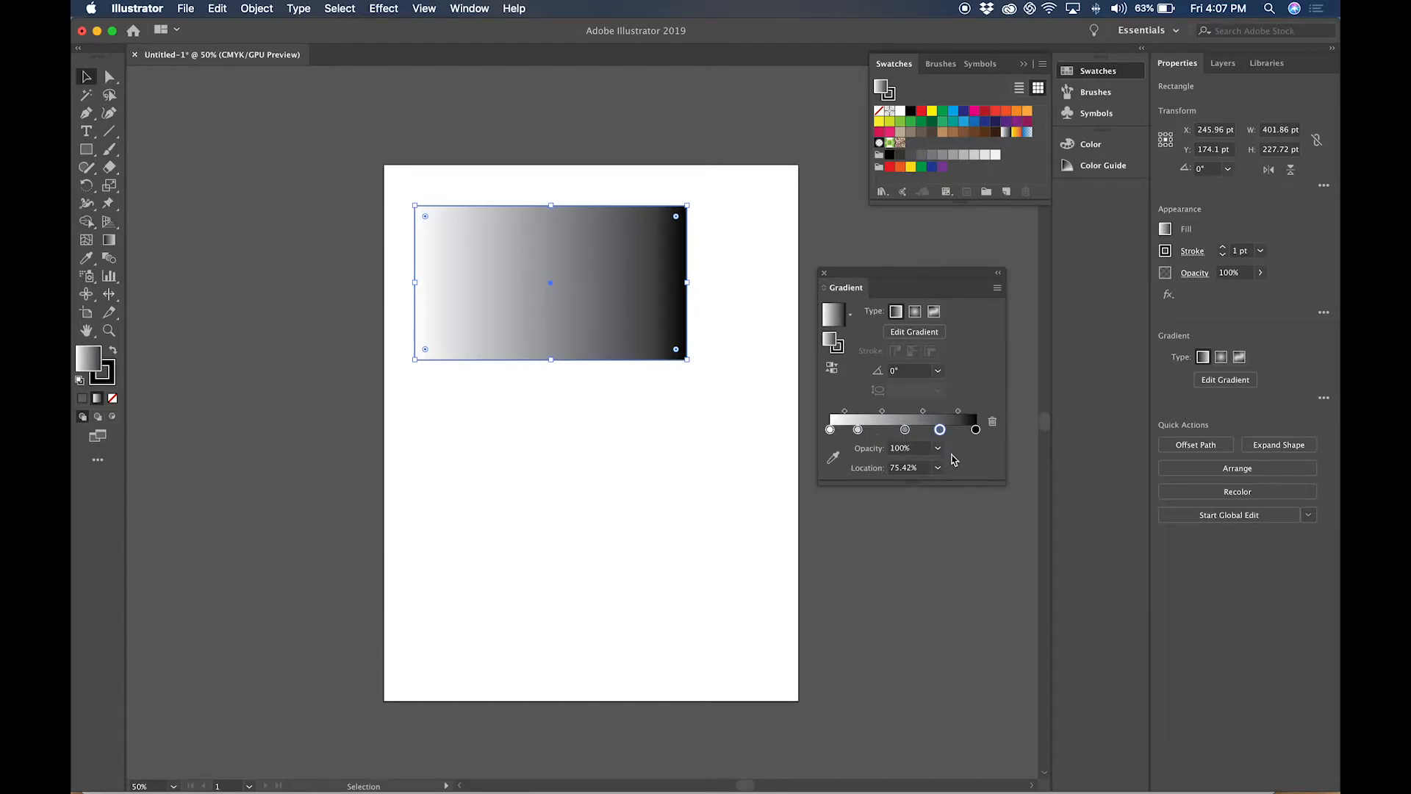
left_click(905, 430)
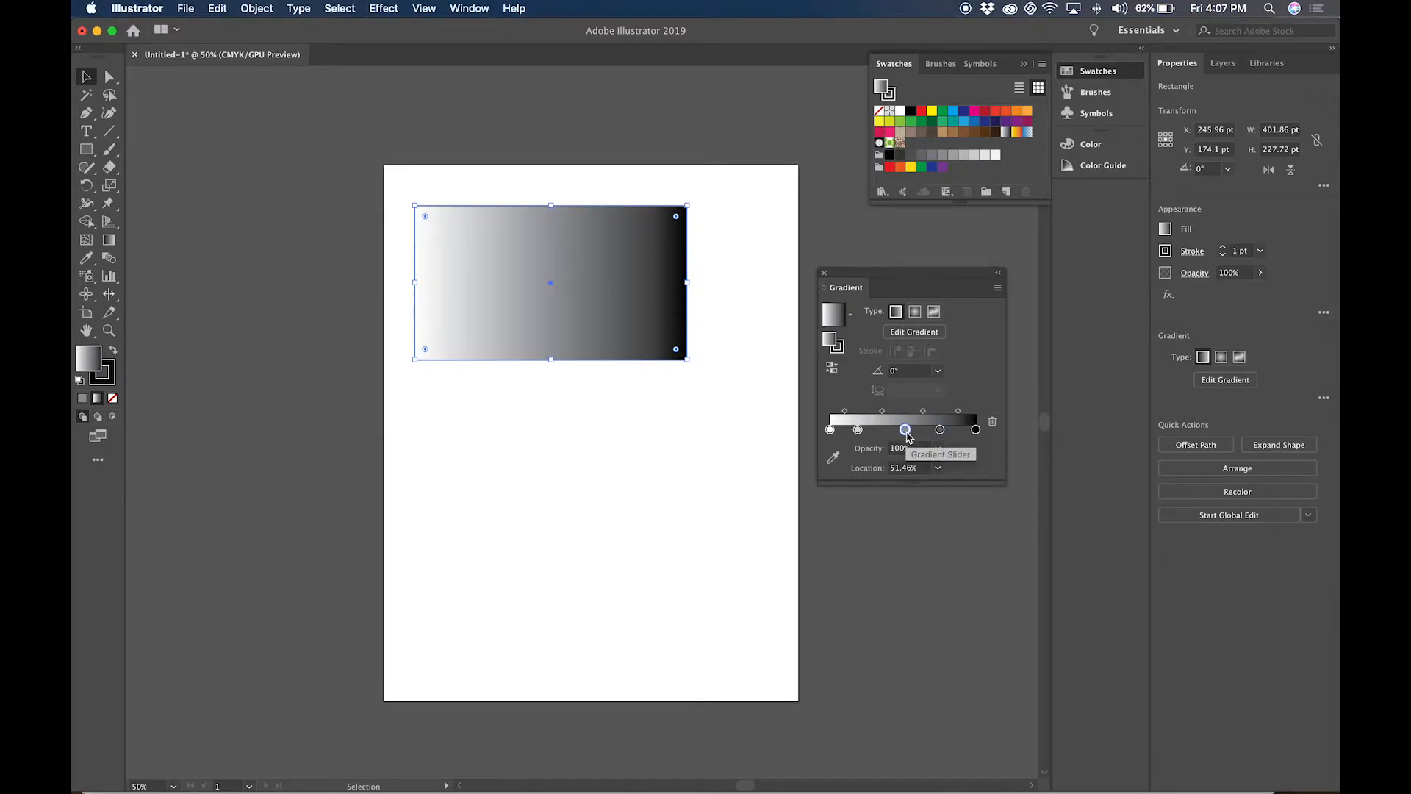
left_click_drag(904, 430, 945, 470)
- Add swatch colors to the gradient as new stops: dark blue at about 16%, red at 47% and green at 77%
left_click_drag(963, 112, 852, 430)
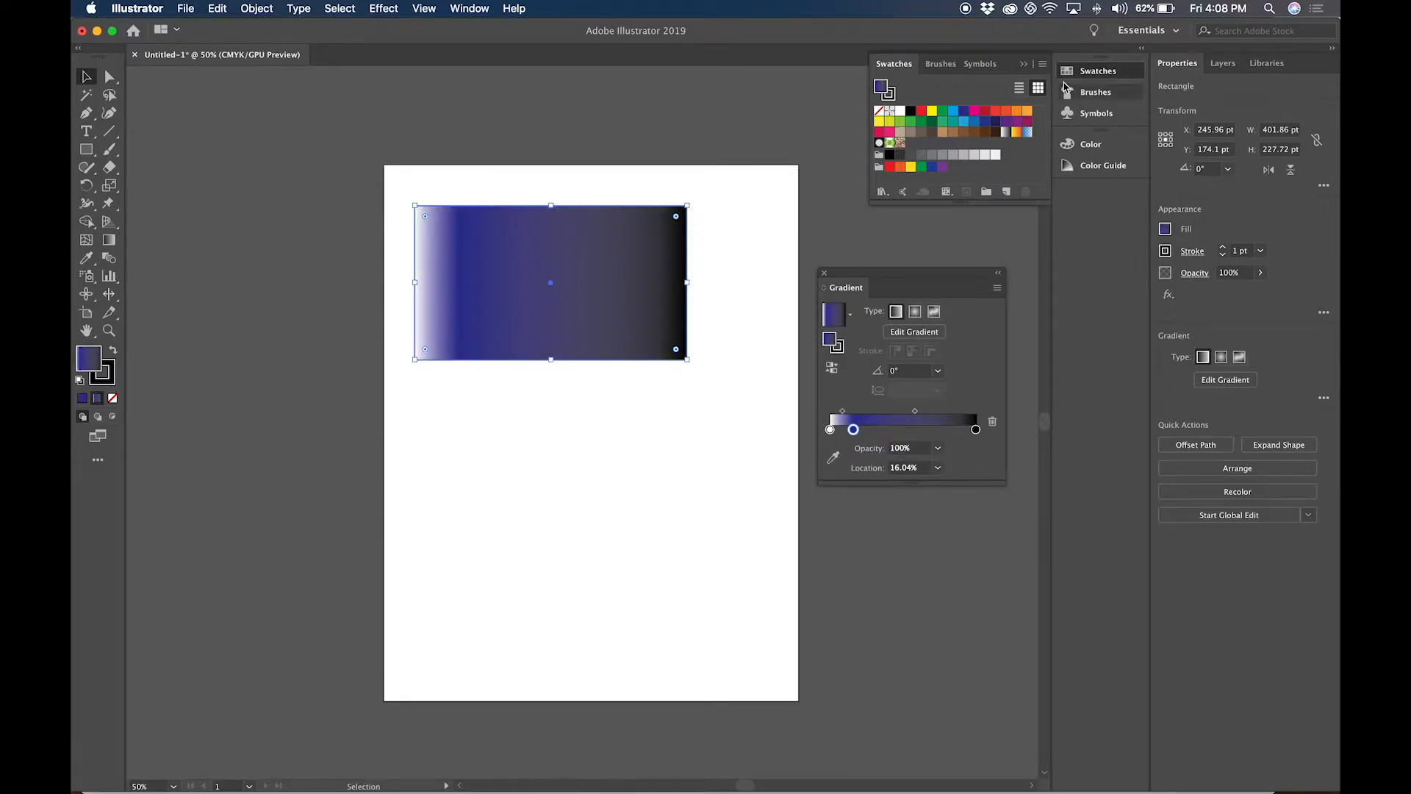
left_click_drag(995, 111, 899, 425)
left_click_drag(943, 111, 942, 428)
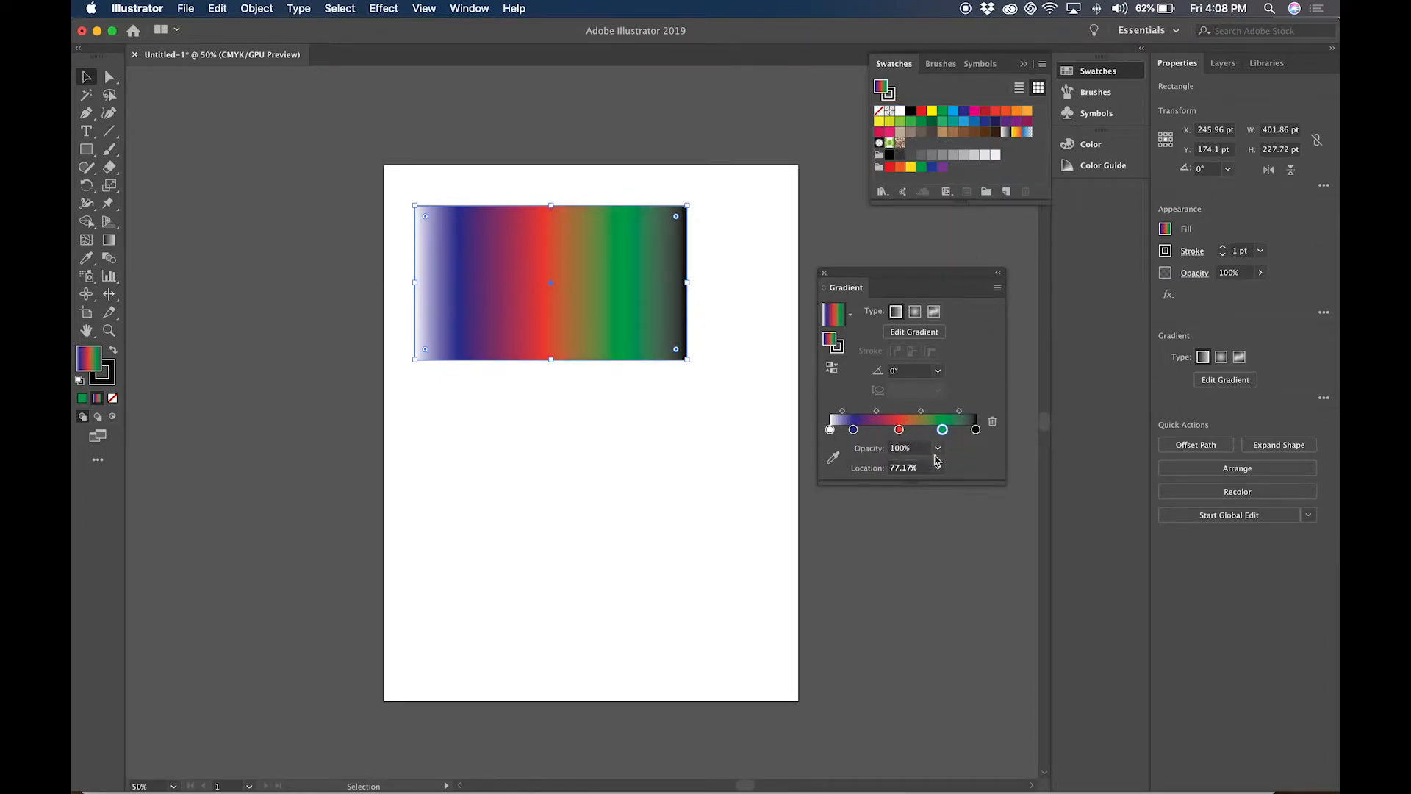
- Set the opacity of the gradient's red color stop to 0%
left_click(898, 430)
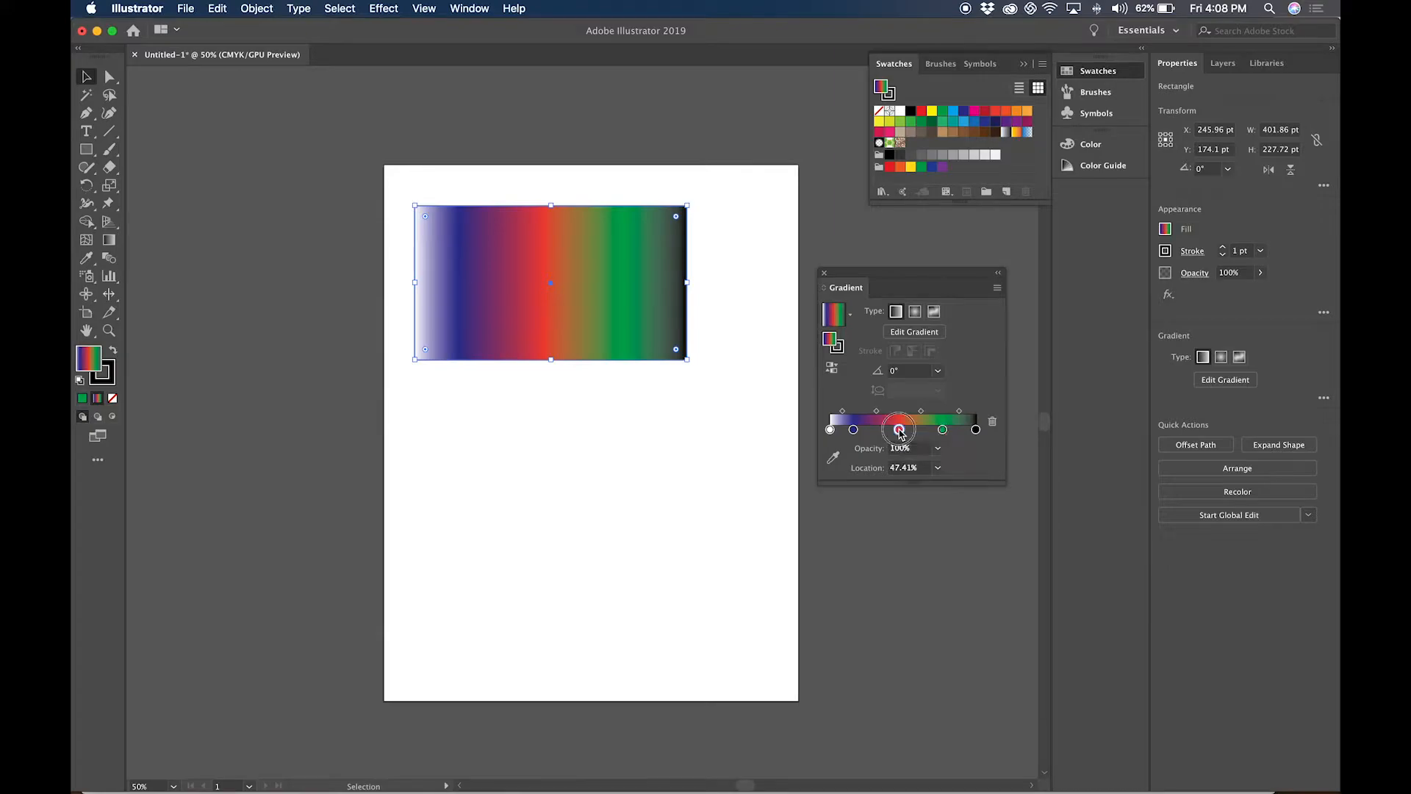
left_click(938, 448)
left_click(954, 464)
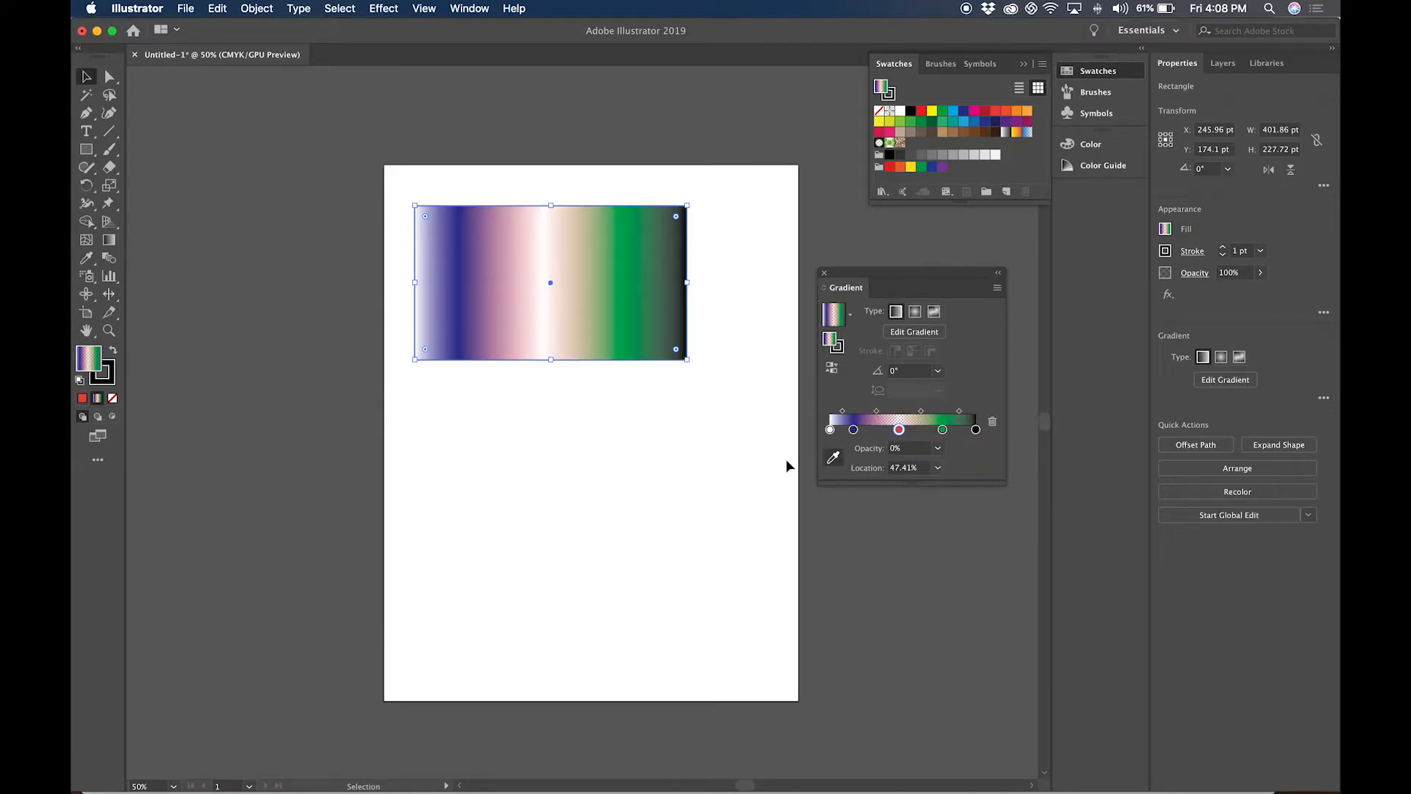
- Move the rectangle off the artboard and back to its upper middle at X 306 pt, and restore the red stop's opacity to 100%
left_click_drag(589, 328, 286, 263)
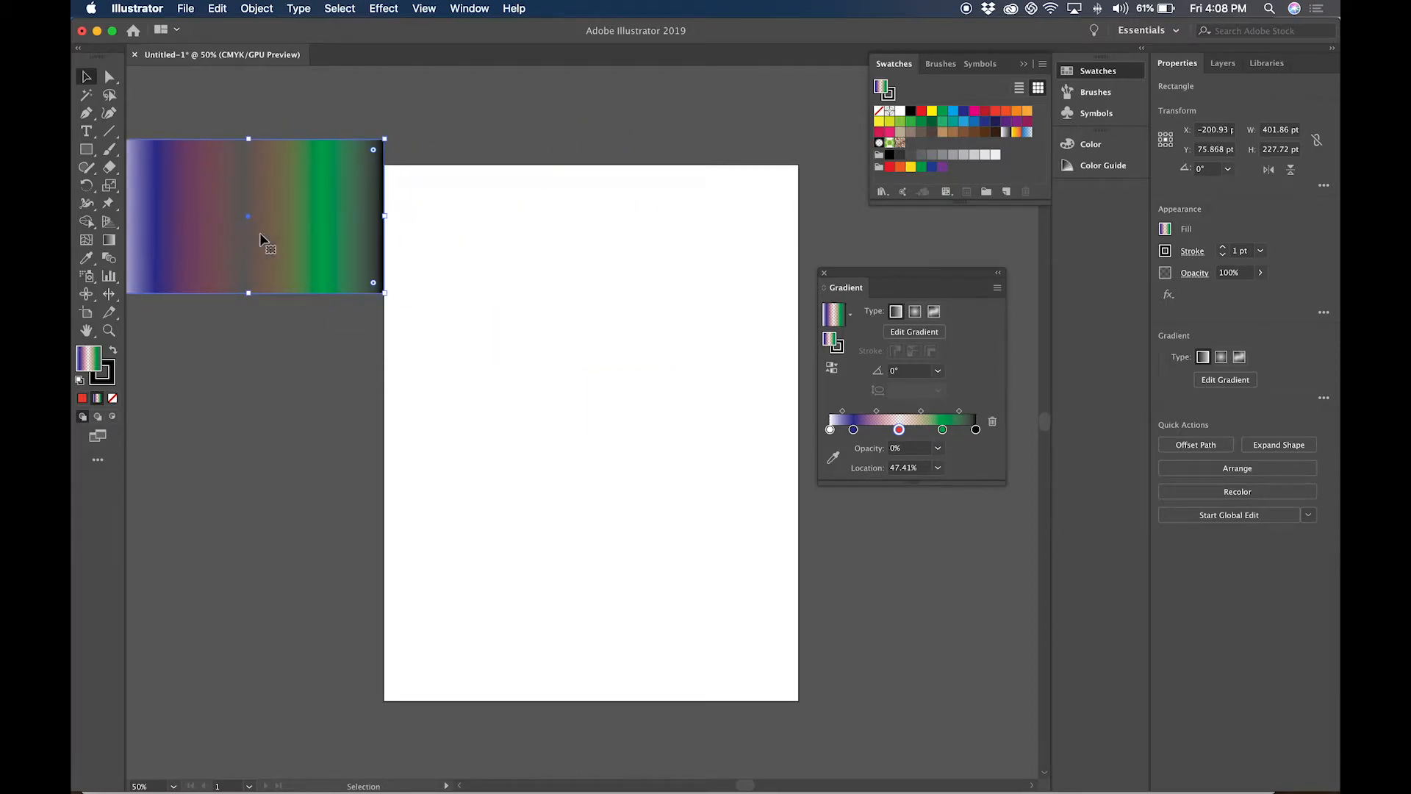
left_click_drag(319, 233, 650, 309)
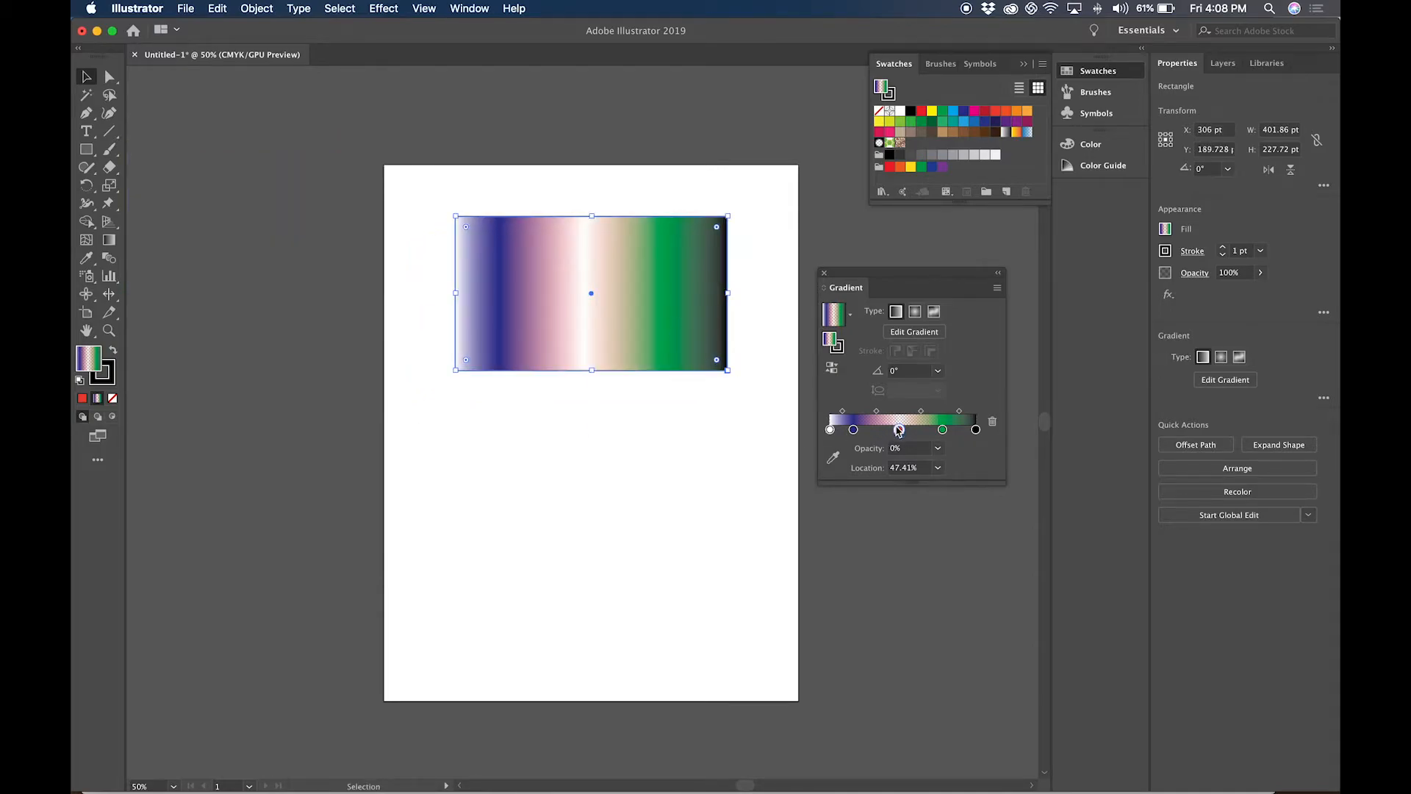
left_click(938, 448)
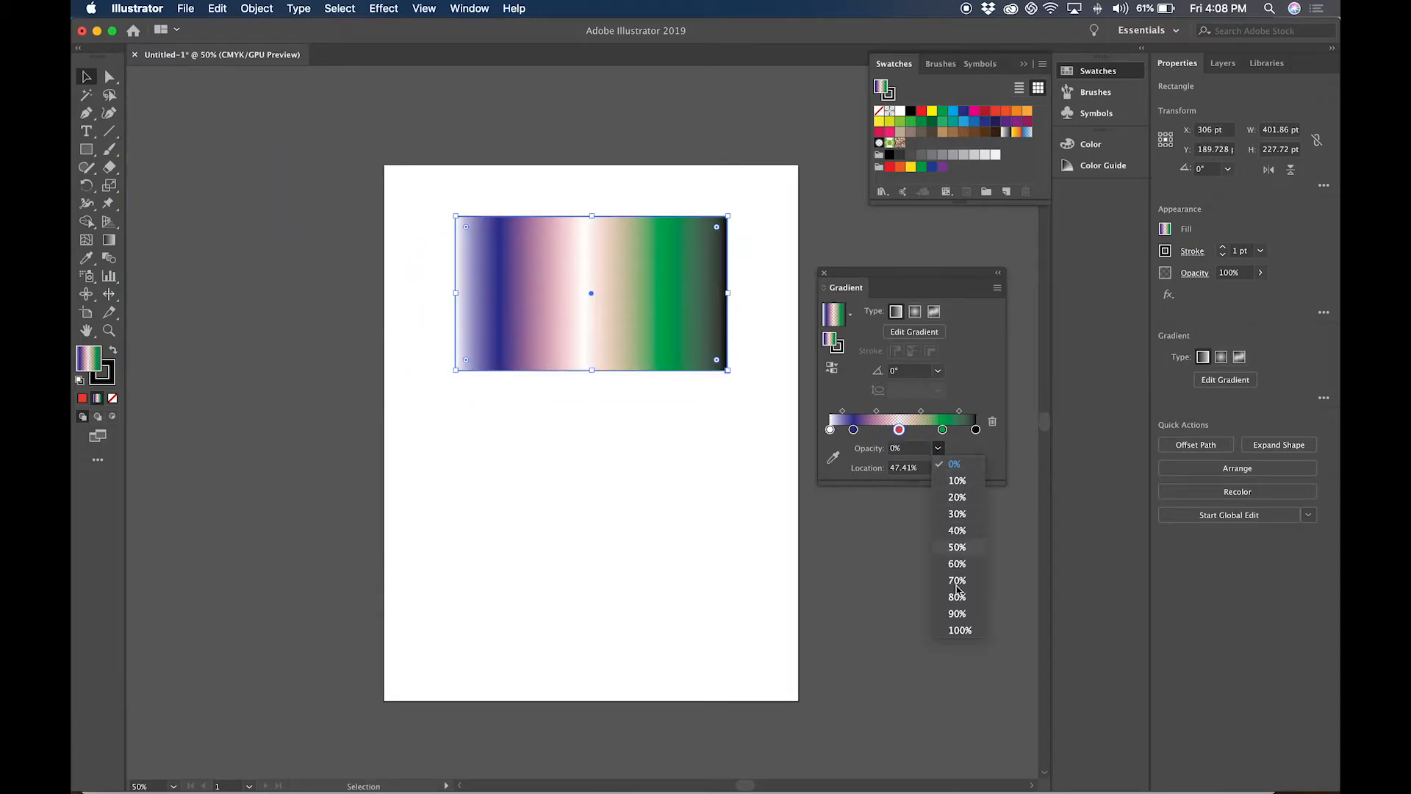
left_click(959, 630)
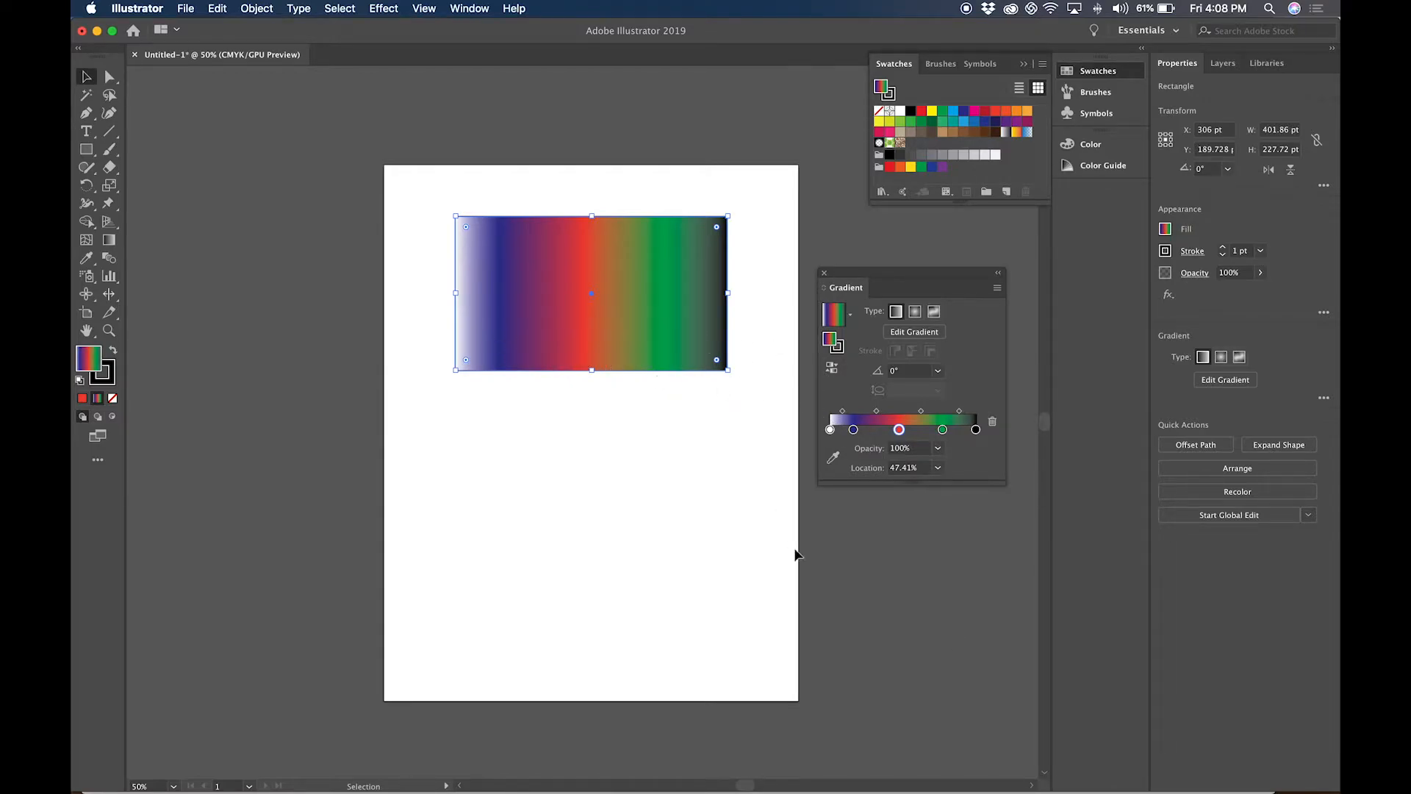
- Set the angle of the rectangle's linear gradient to 14°
left_click(908, 371)
key("shift+Up")
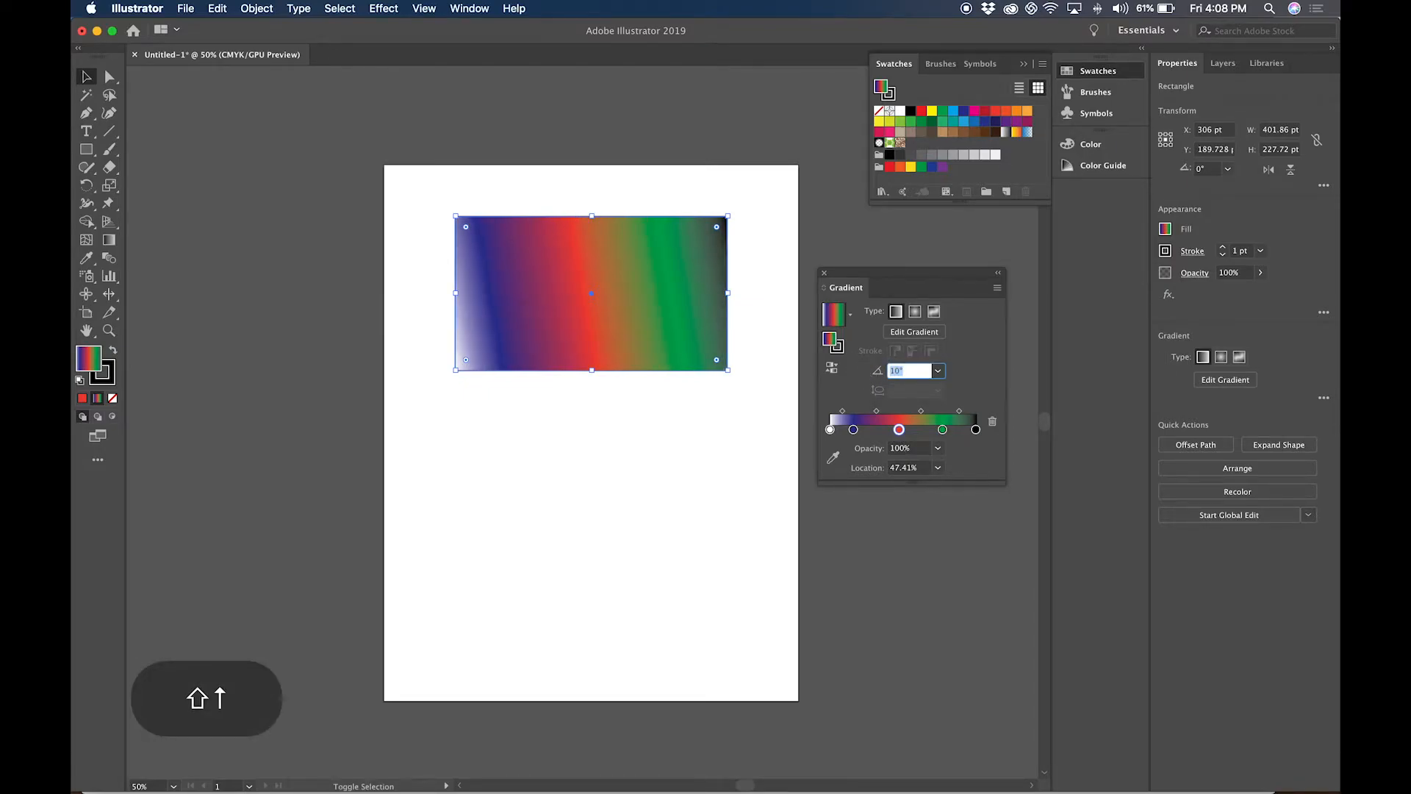
key("Up")
key("Up")
key("Up")
key("Up")
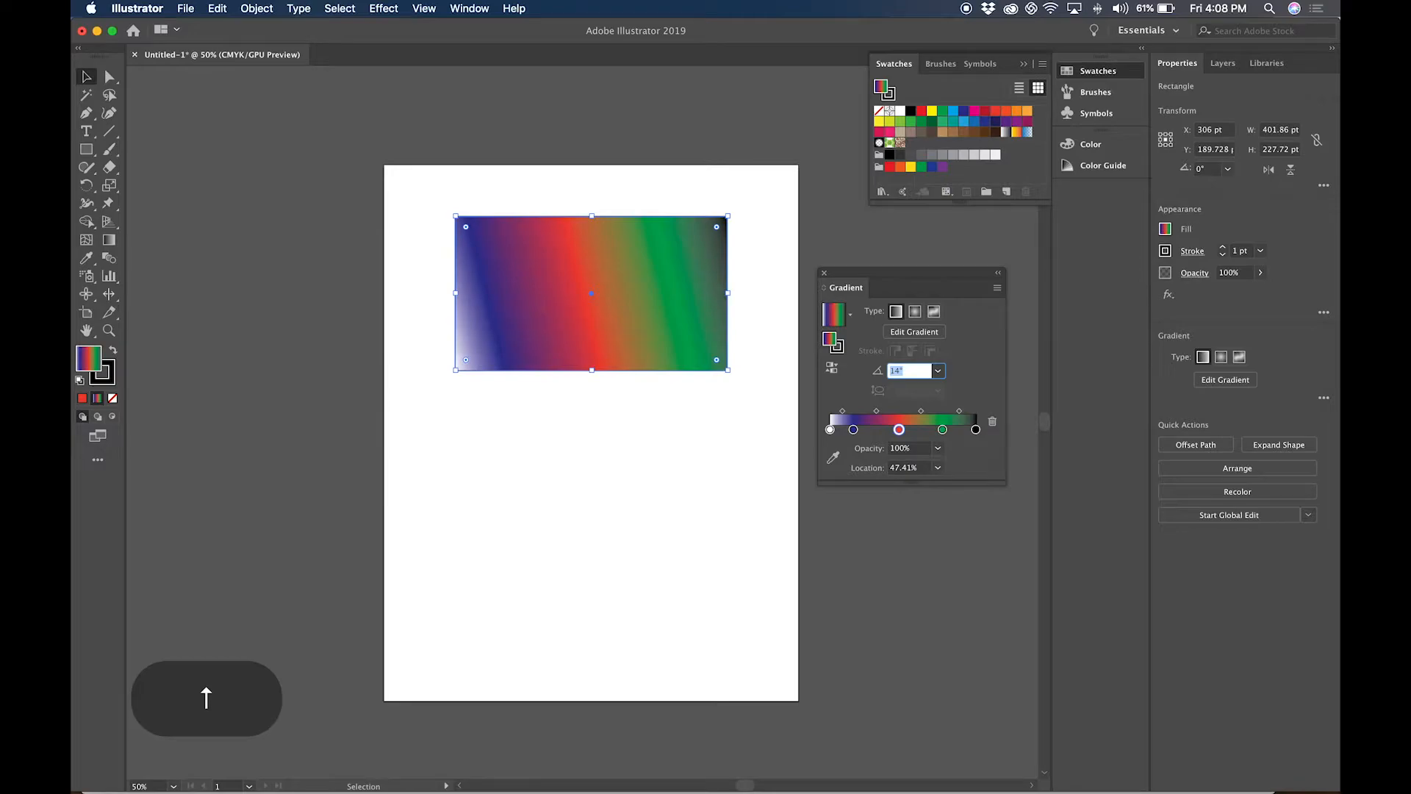
left_click(937, 371)
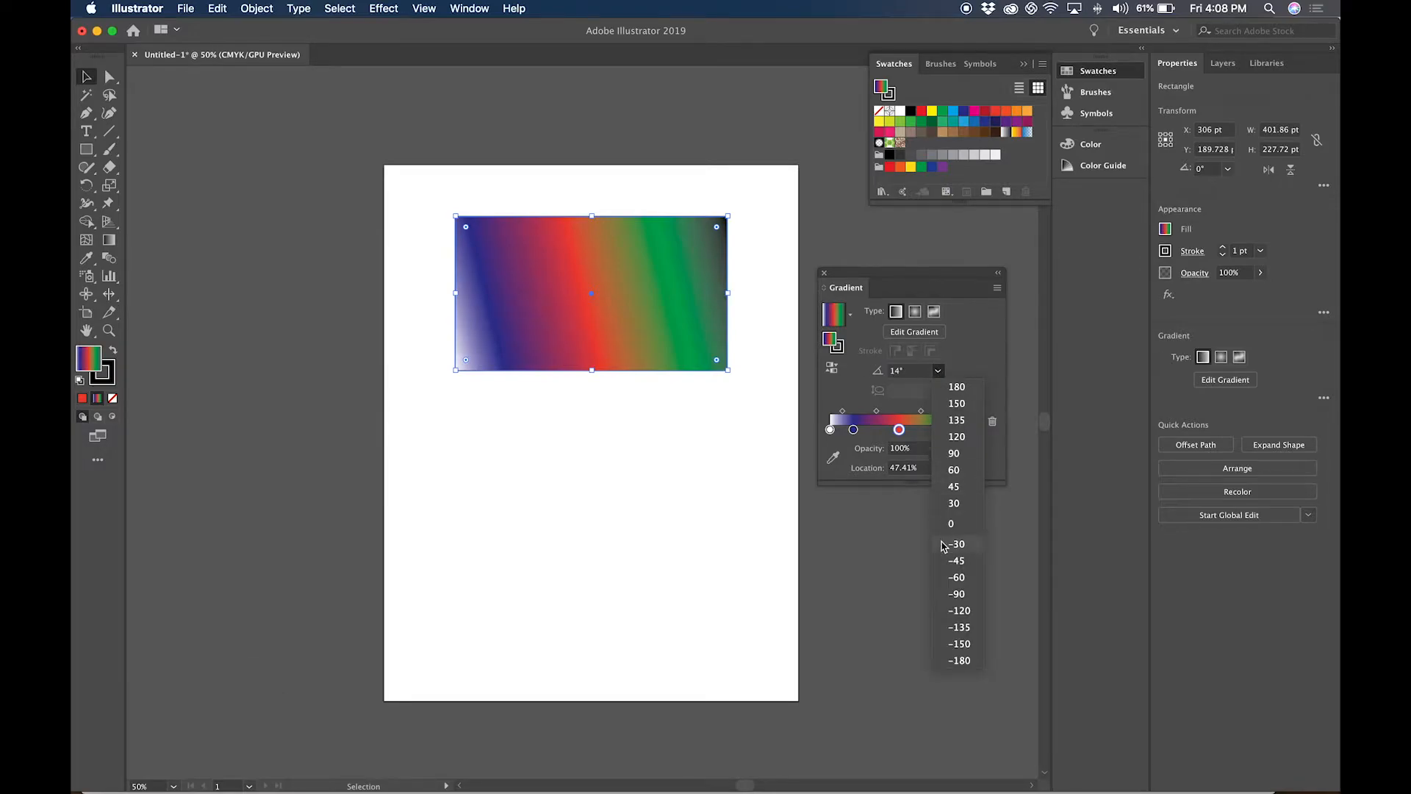
left_click(918, 371)
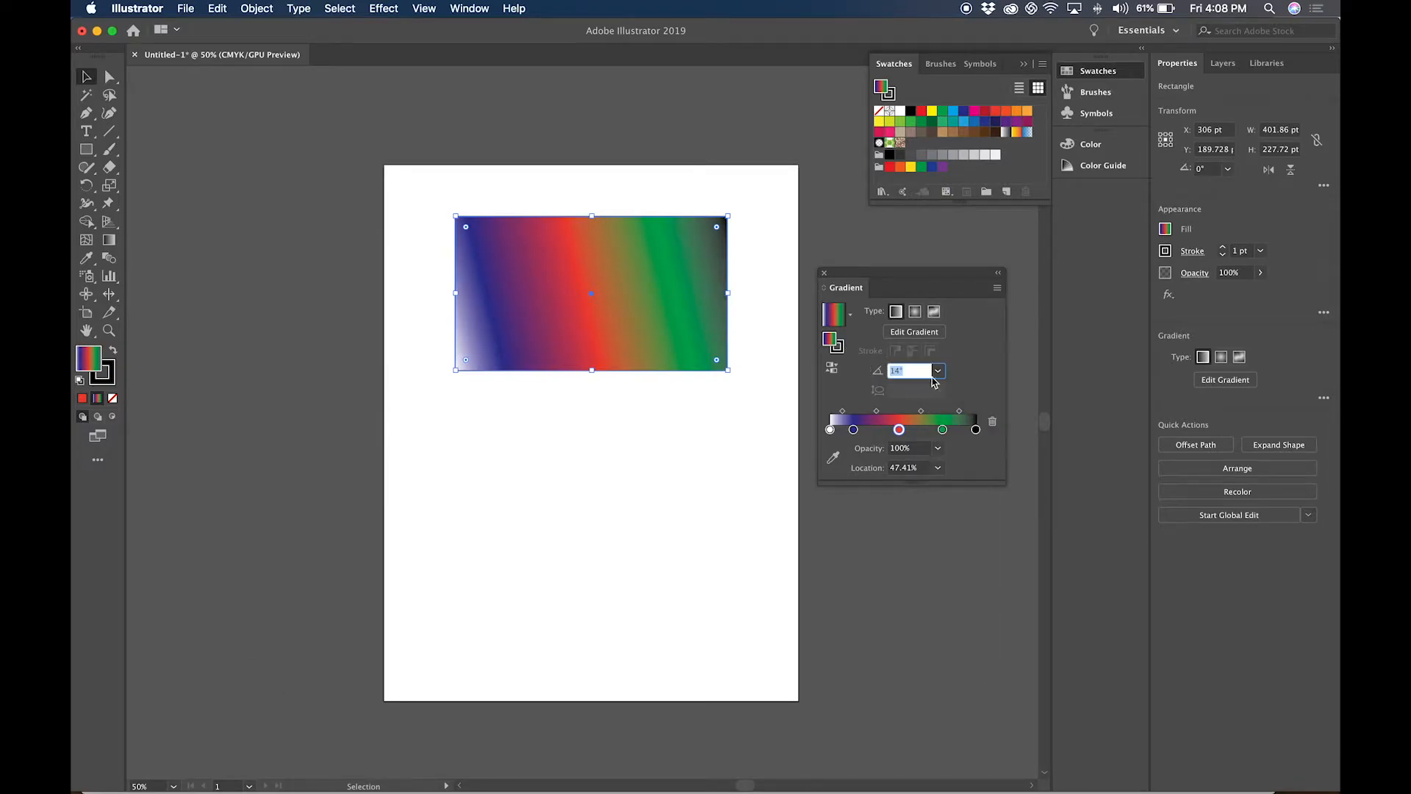
- Raise the angle of the rectangle's linear gradient to 80° and lower it to 30°
key("Up")
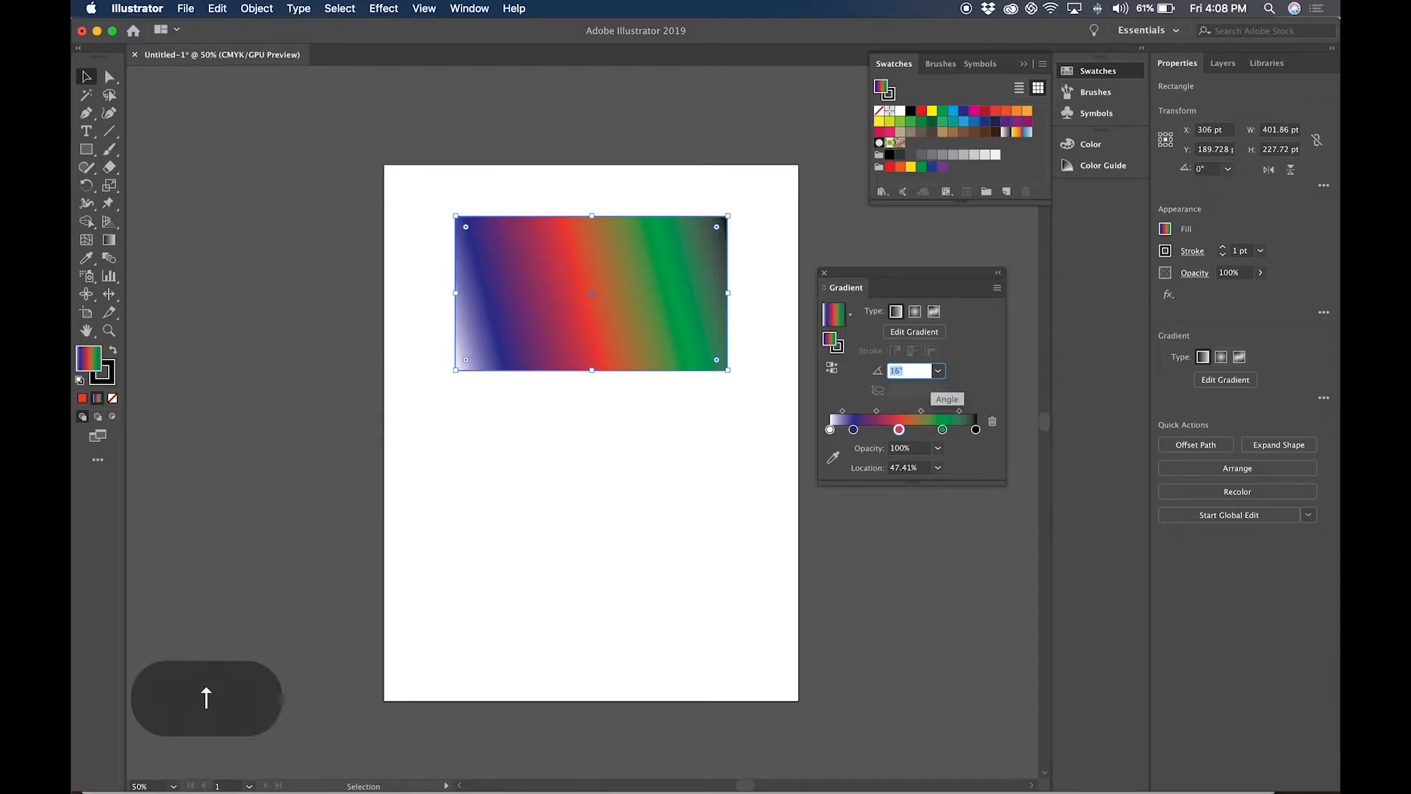
key("shift+Up")
key("shift+Up")
key("shift+Up")
key("shift+Up")
key("shift+Up")
key("shift+Up")
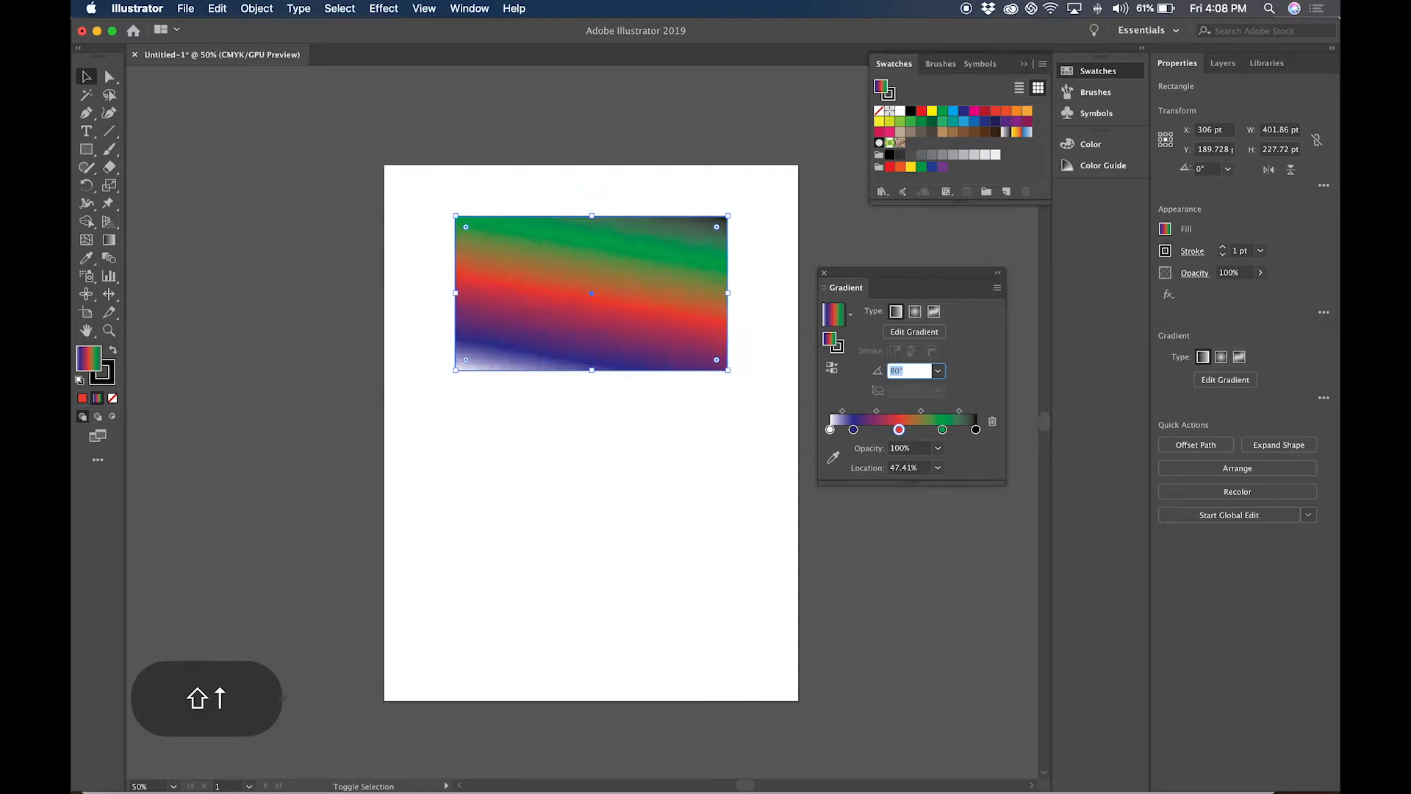
key("shift+Down")
key("shift+Down")
key("shift+Down")
key("shift+Down")
key("shift+Down")
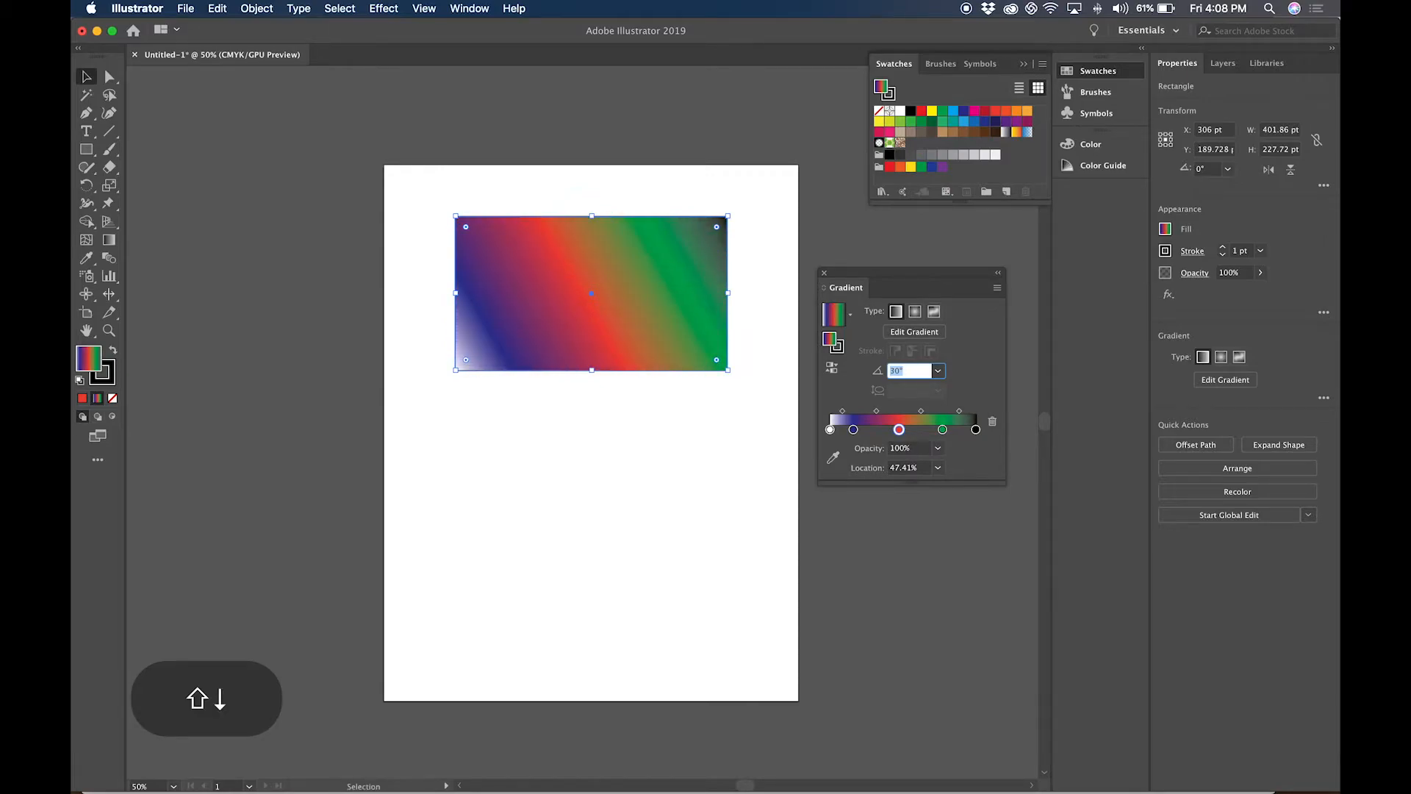
- Reverse the order of the gradient's colors and reverse it back
left_click(832, 369)
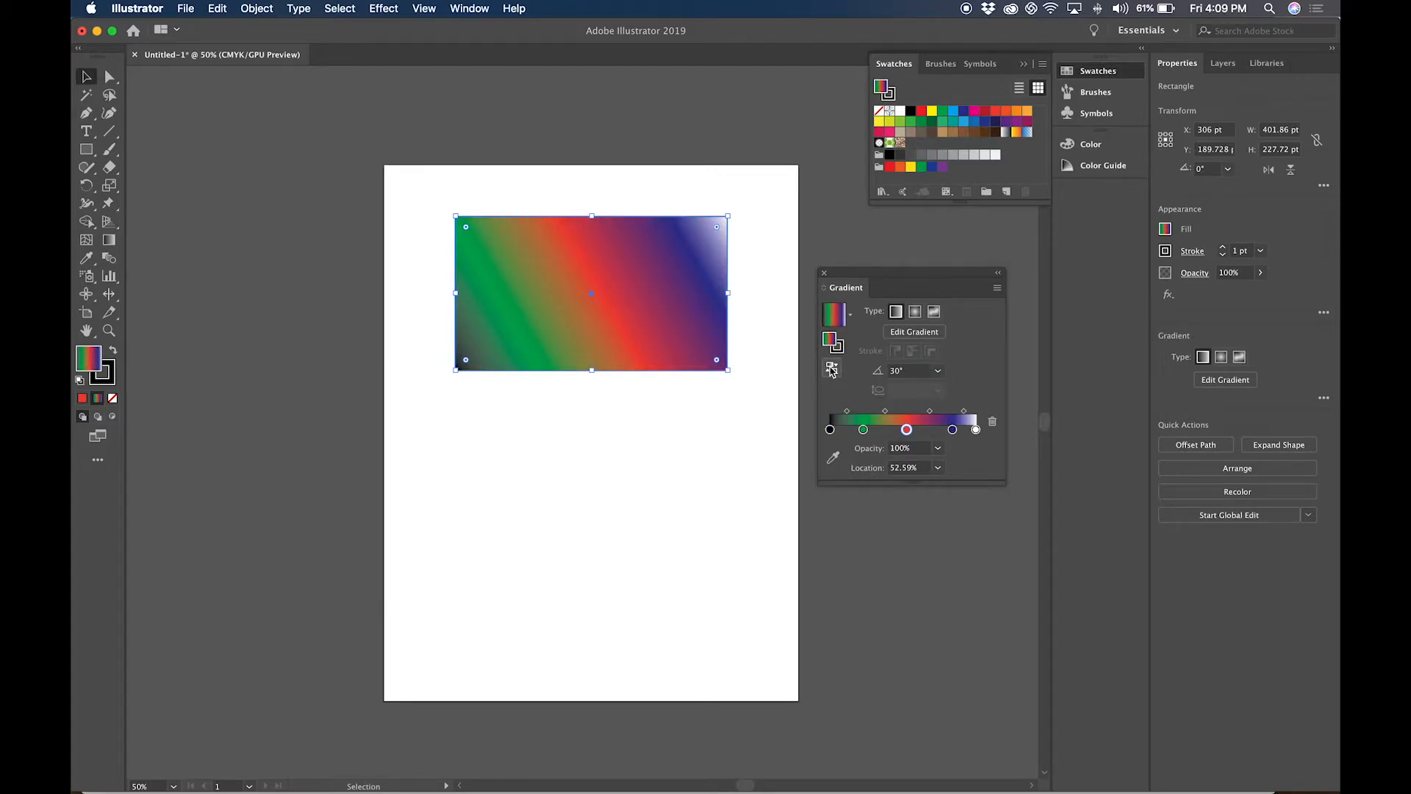
left_click(832, 369)
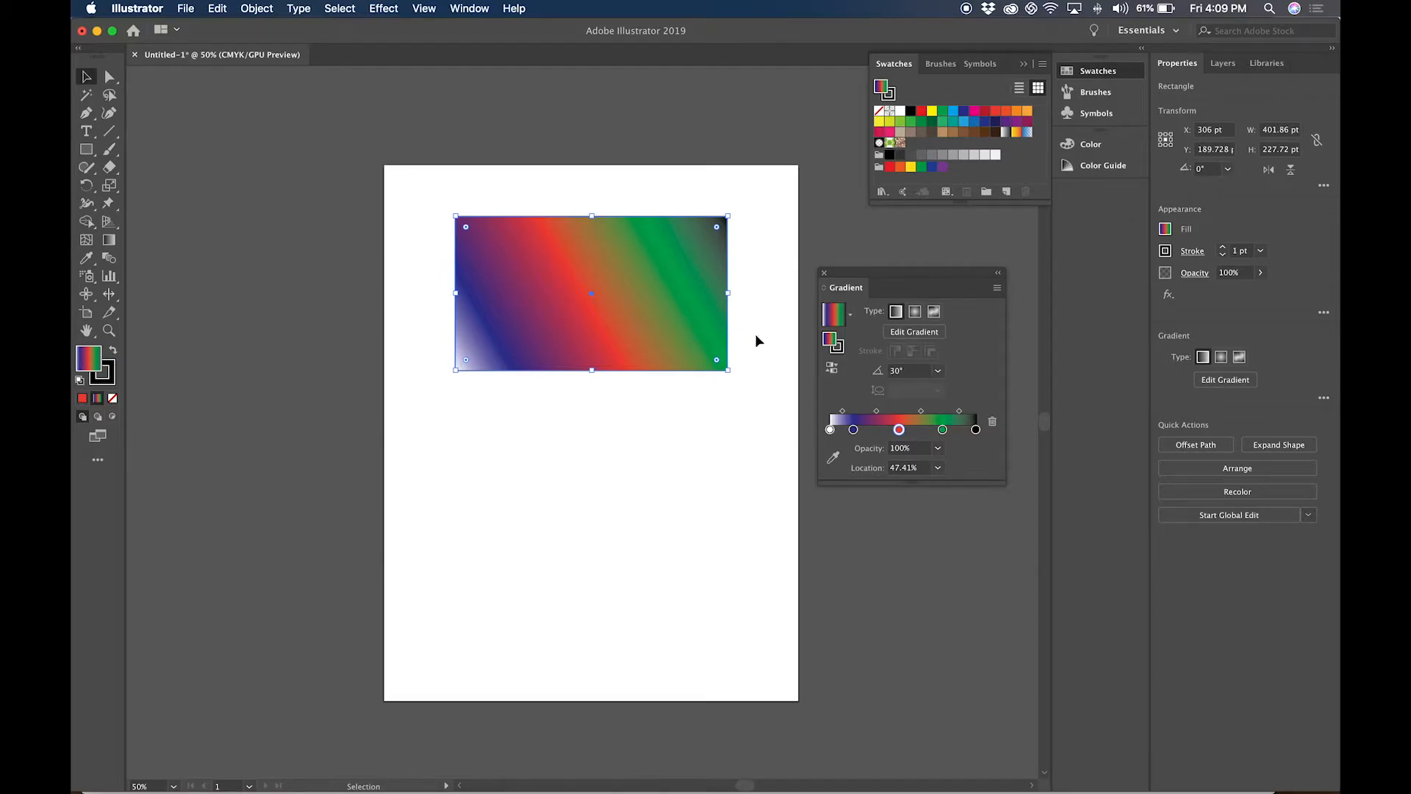
- With the Gradient tool, move the green and blue color stops on the rectangle close to the red one, blue at about 43%
left_click(110, 242)
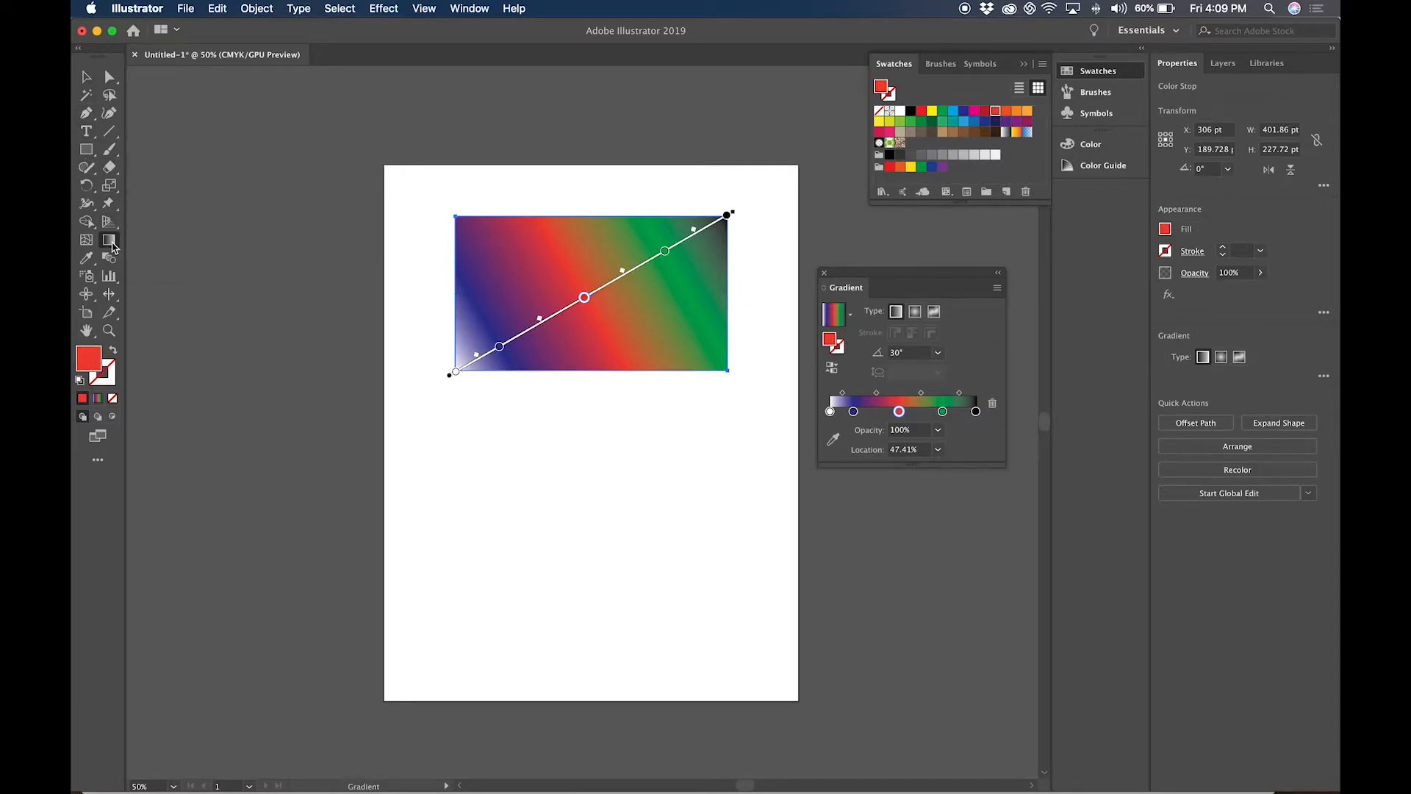
left_click(86, 76)
left_click_drag(693, 229, 603, 288)
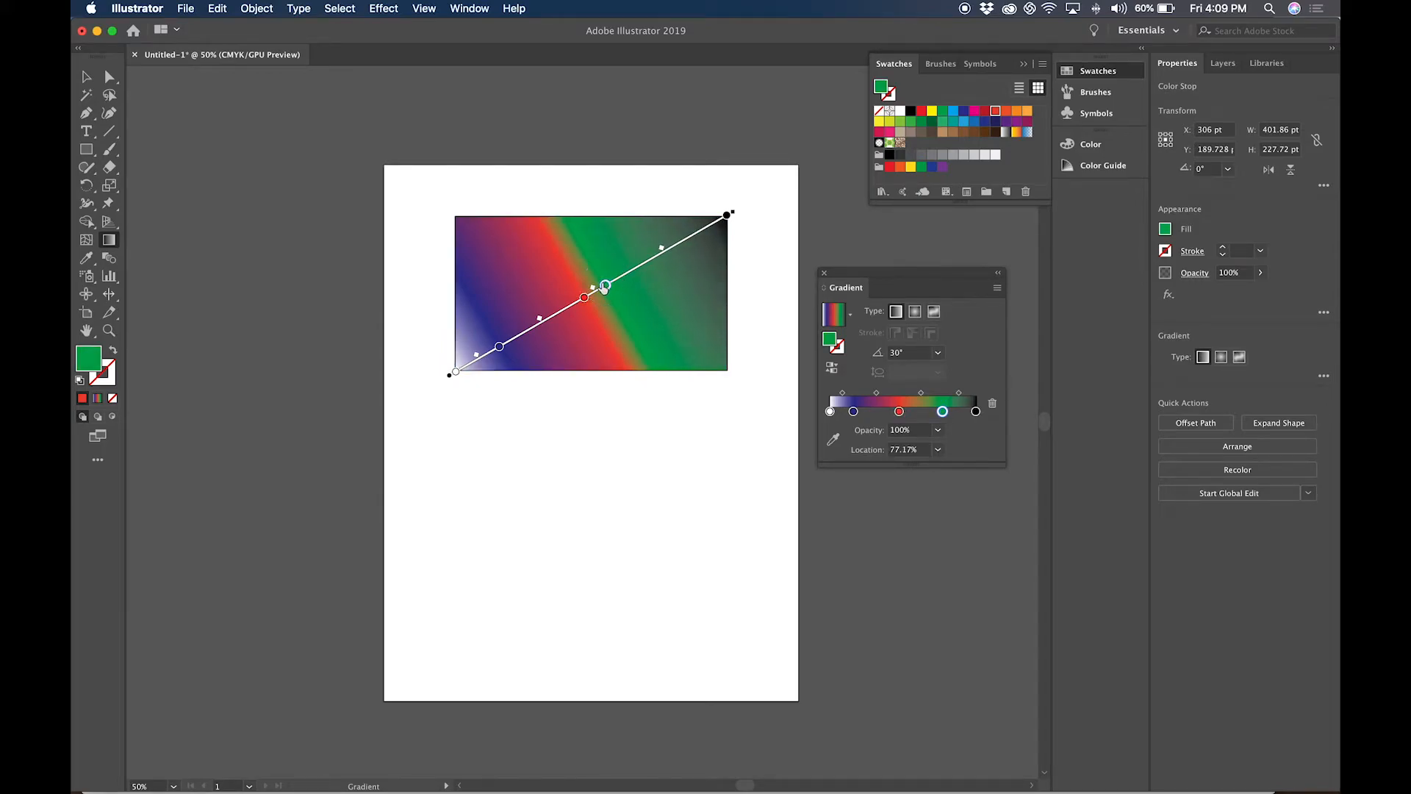
mouse_move(503, 350)
left_mouse_down()
mouse_move(566, 327)
mouse_move(603, 292)
mouse_move(574, 303)
left_mouse_up()
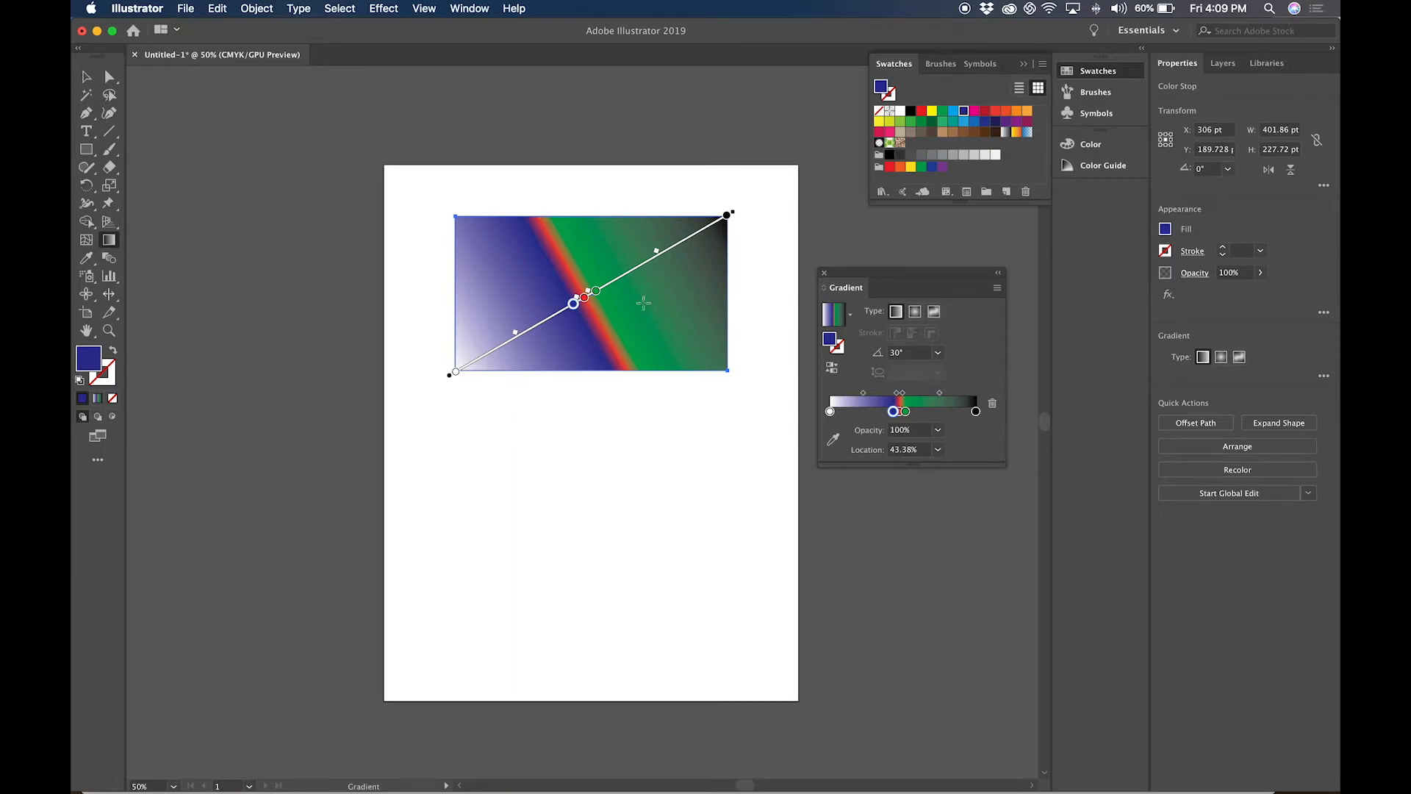
- Change the gradient's black end stop to the white swatch
left_click(727, 215)
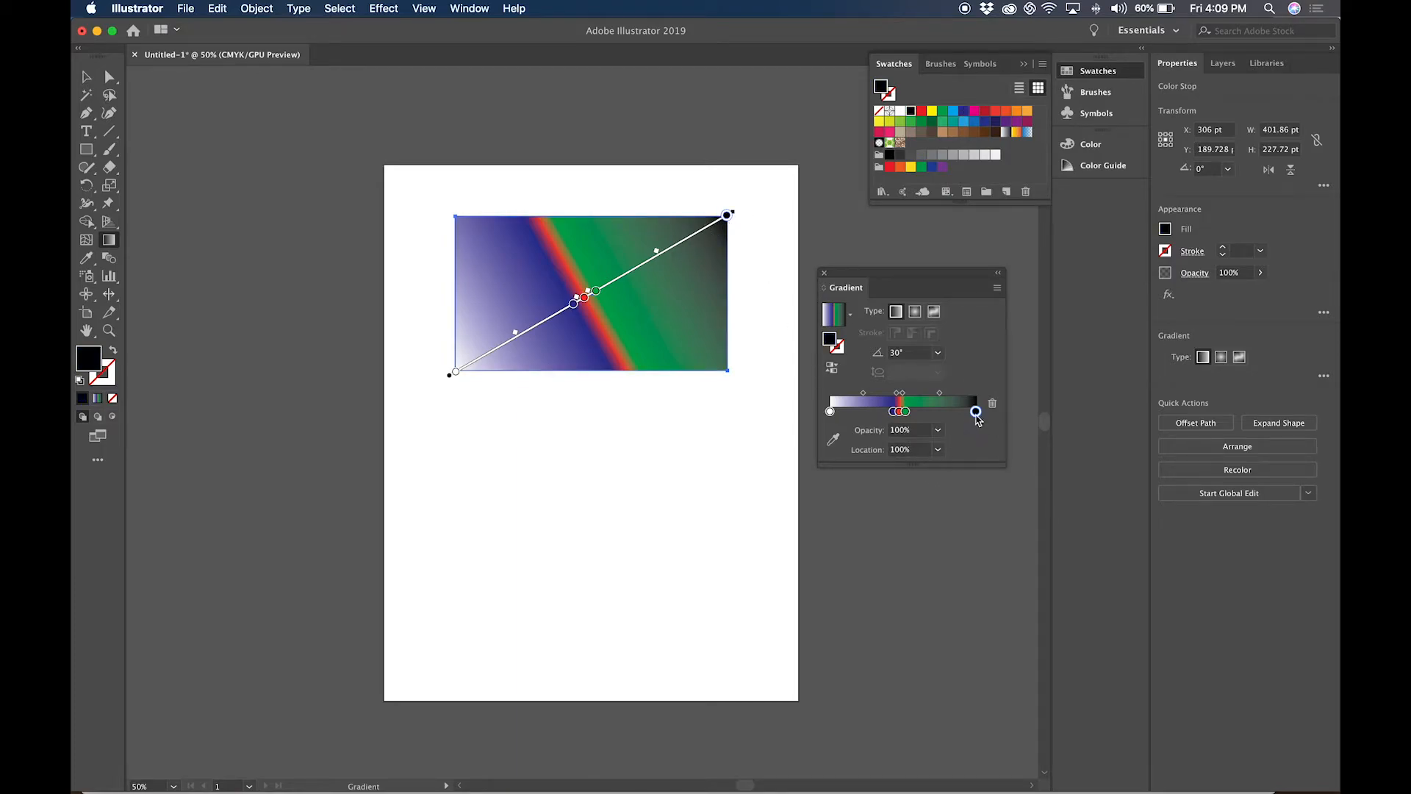
left_click(902, 112)
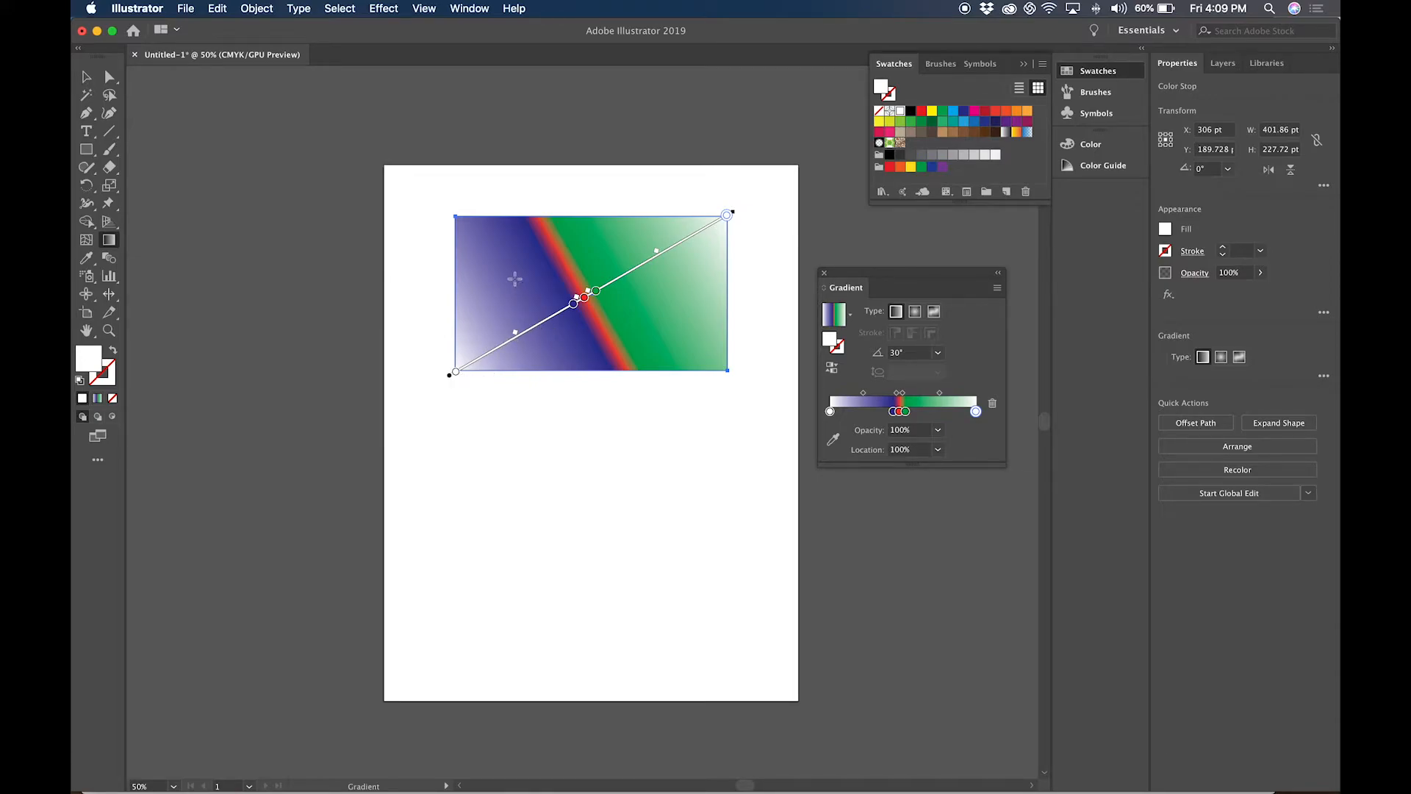
- Redraw the linear gradient diagonally across the rectangle at about -45.4° and spread its color stops apart, with red at about 53%
left_click_drag(501, 275, 721, 304)
left_click_drag(531, 232, 721, 425)
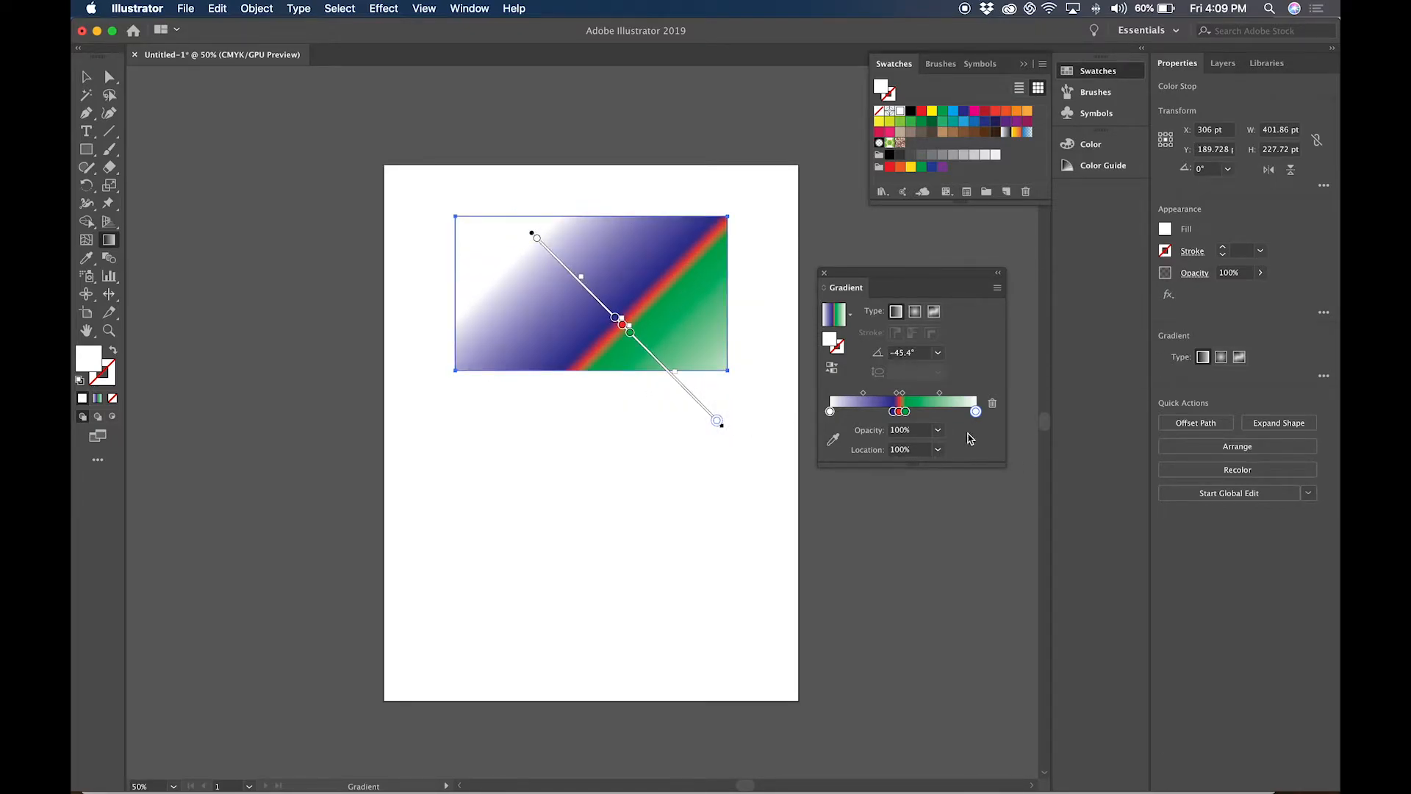
mouse_move(894, 411)
left_mouse_down()
mouse_move(849, 411)
mouse_move(951, 411)
mouse_move(908, 412)
left_mouse_up()
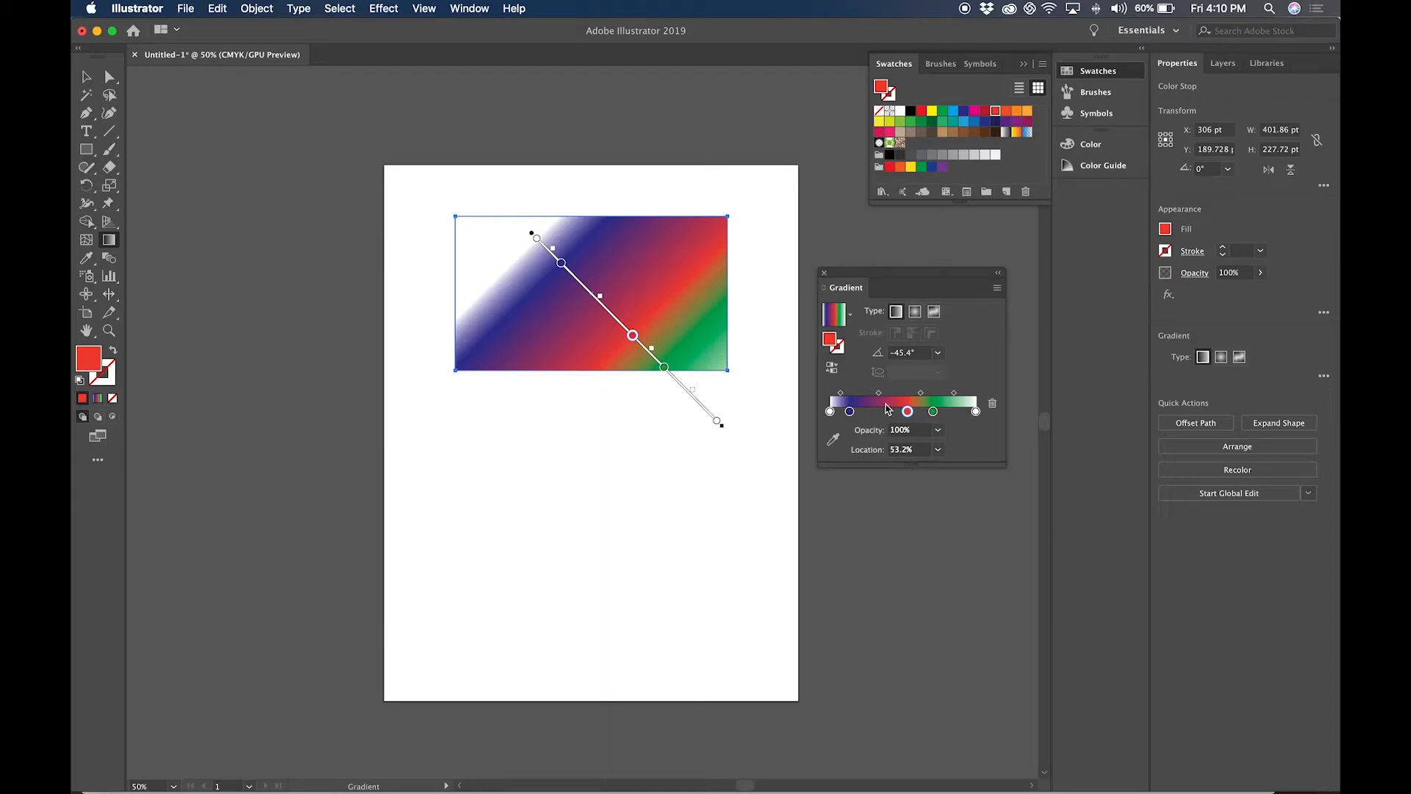
- Change the rectangle's gradient to radial and set its aspect ratio to 30%
left_click(915, 311)
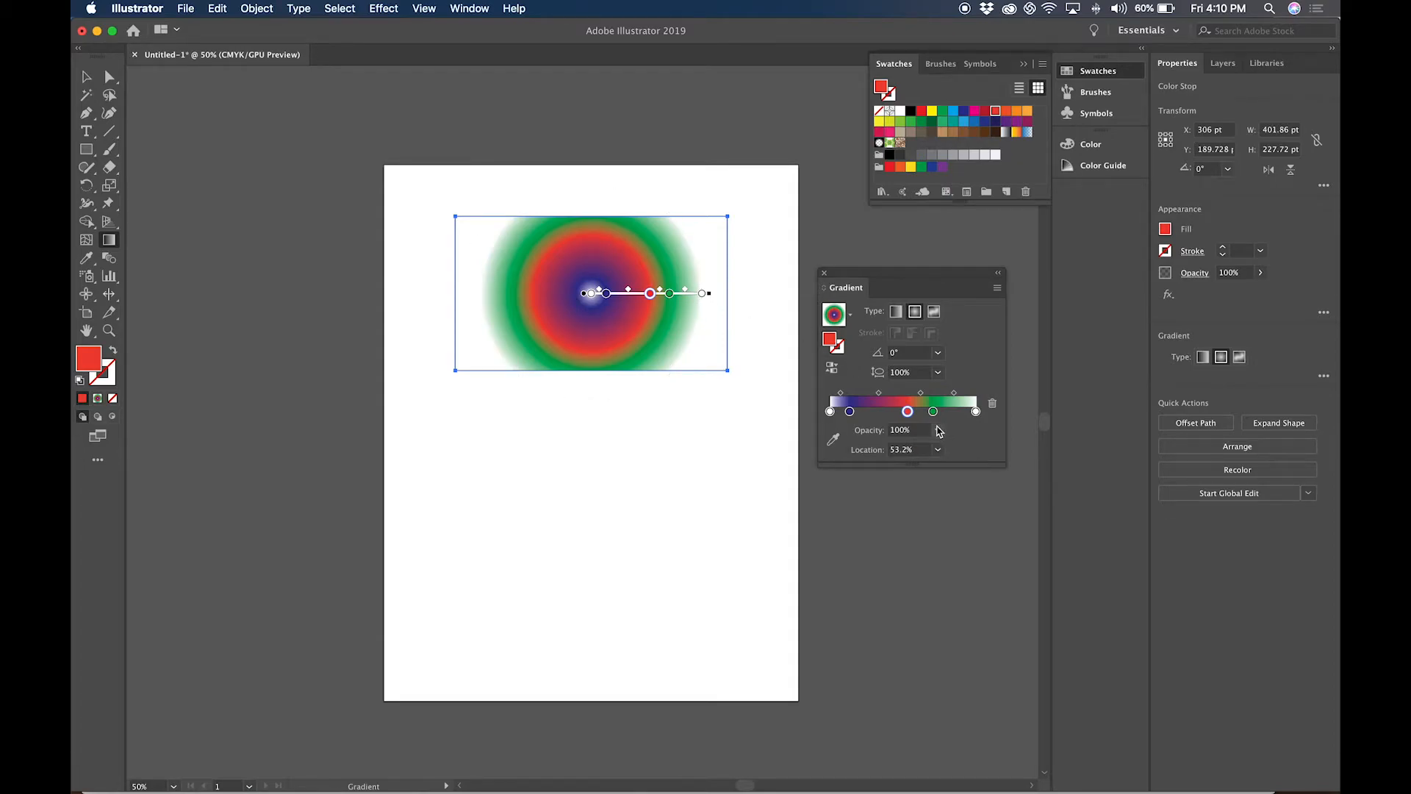
left_click(938, 372)
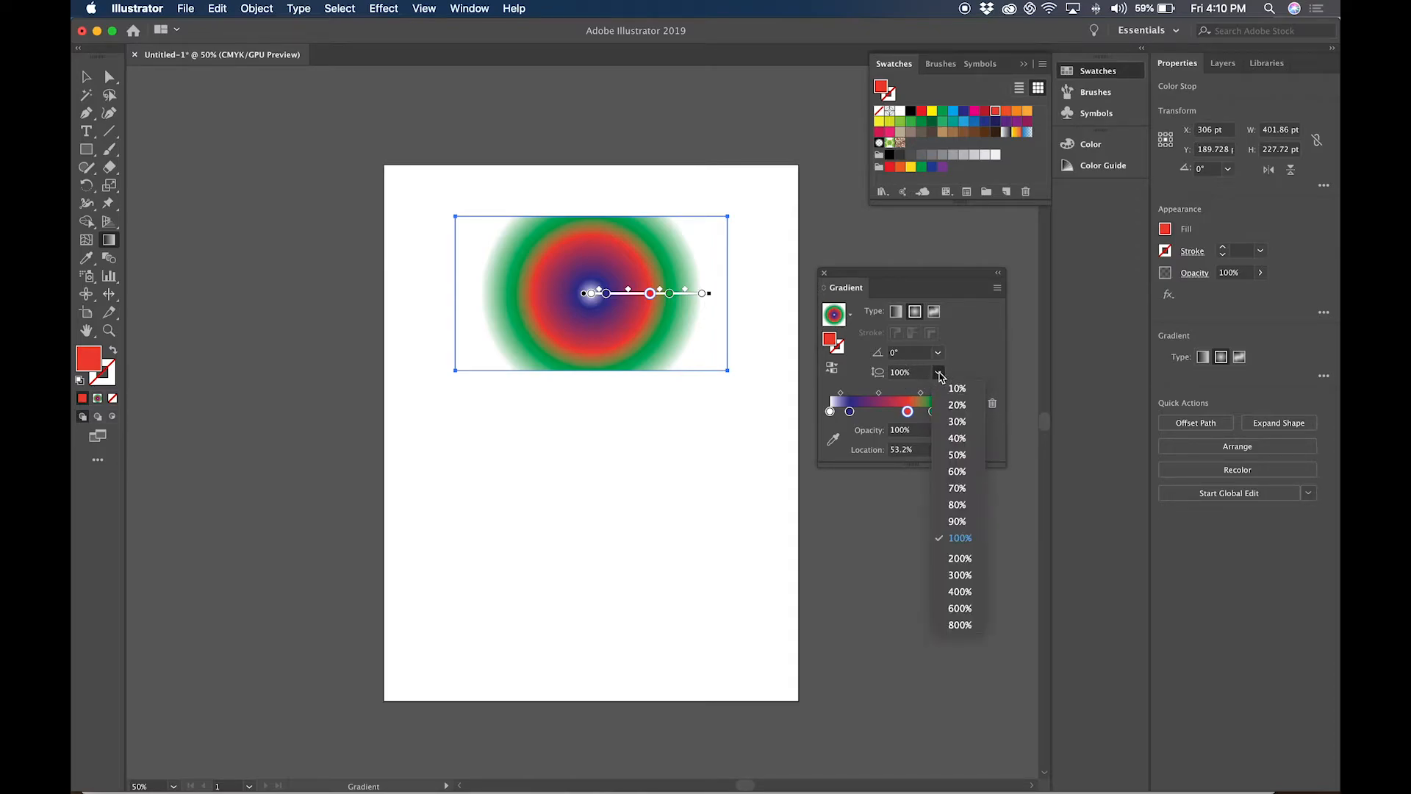
left_click(908, 372)
key("shift+Up")
key("shift+Up")
key("shift+Up")
key("shift+Up")
key("shift+Up")
key("shift+Up")
key("shift+Up")
key("shift+Up")
key("shift+Up")
key("shift+Down")
key("shift+Down")
key("shift+Down")
key("shift+Down")
key("shift+Down")
key("shift+Down")
key("shift+Down")
key("shift+Down")
key("shift+Down")
key("shift+Down")
key("shift+Down")
key("shift+Down")
key("shift+Down")
key("shift+Down")
key("shift+Down")
key("shift+Down")
key("shift+Up")
key("shift+Up")
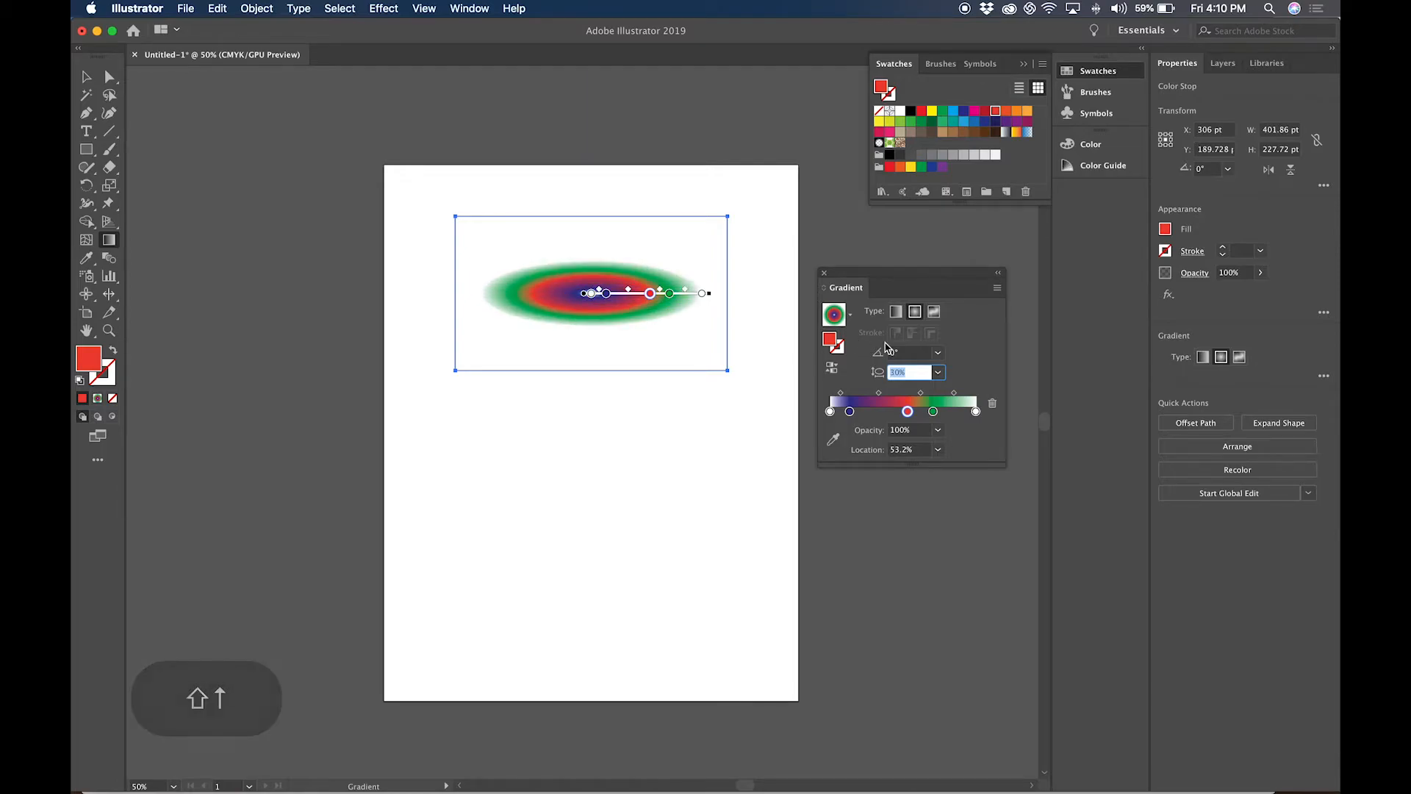
- Rotate the elliptical radial gradient through 140° and set its angle to -40°
key("shift+Tab")
key("shift+Up")
key("shift+Up")
key("shift+Up")
key("shift+Up")
key("shift+Up")
key("shift+Up")
key("shift+Up")
key("shift+Up")
key("shift+Up")
key("shift+Up")
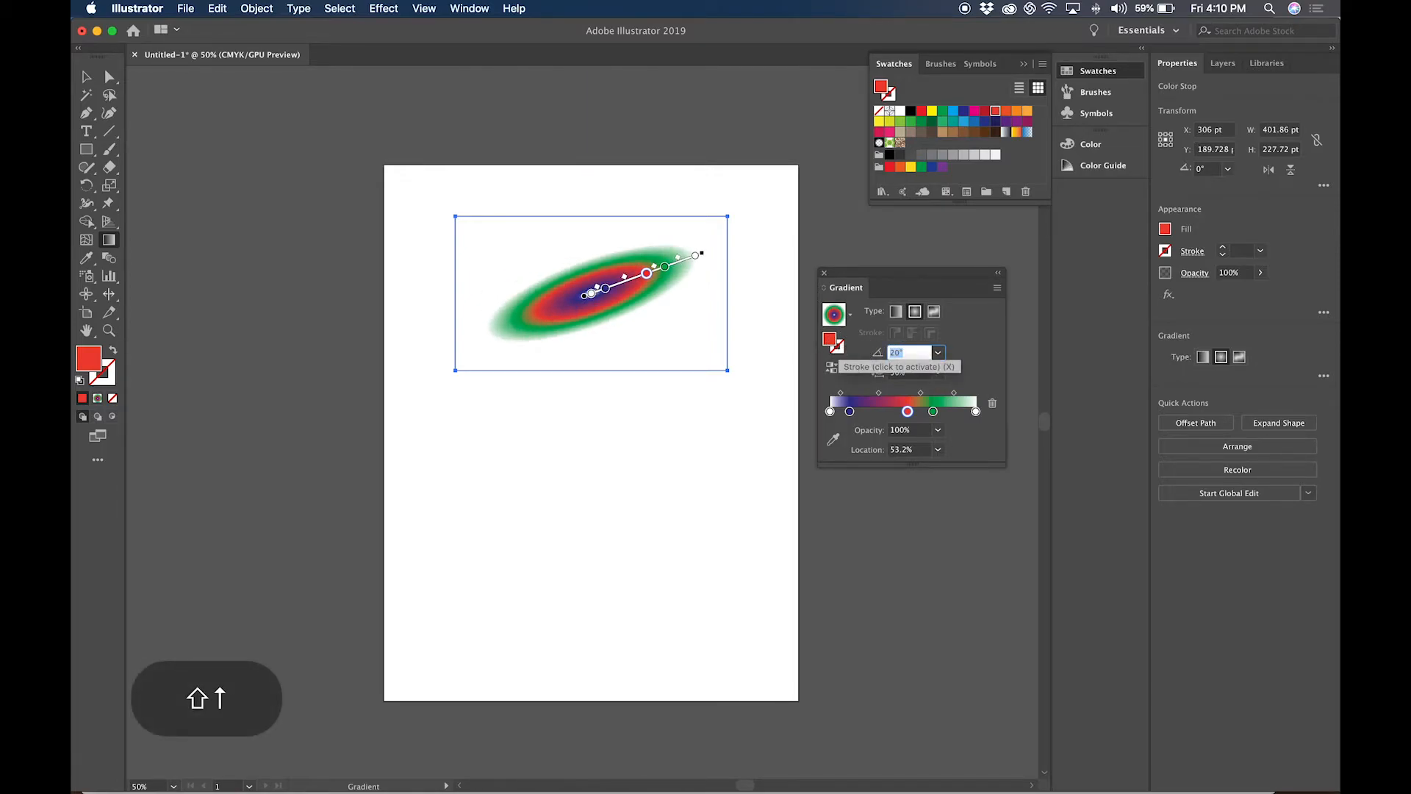
key("shift+Up")
key("shift+Up")
key("shift+Up")
key("shift+Up")
key("shift+Up")
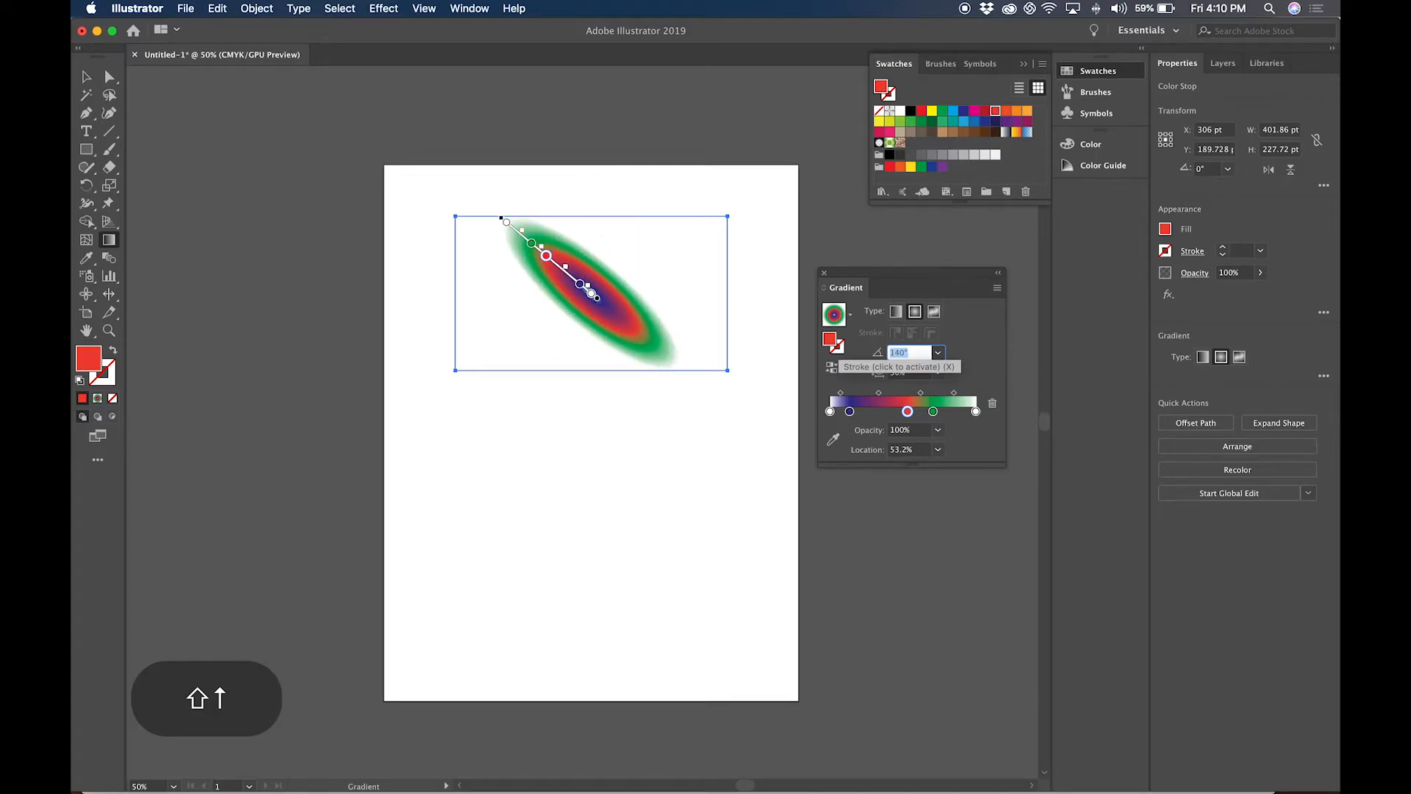
key("shift+Down")
key("shift+Down")
key("shift+Down")
key("shift+Down")
key("shift+Down")
key("shift+Down")
key("shift+Down")
key("shift+Down")
key("shift+Down")
key("shift+Down")
key("shift+Down")
key("shift+Down")
key("shift+Down")
key("shift+Down")
key("shift+Down")
key("shift+Down")
key("shift+Down")
key("shift+Down")
key("shift+Down")
key("shift+Down")
key("shift+Down")
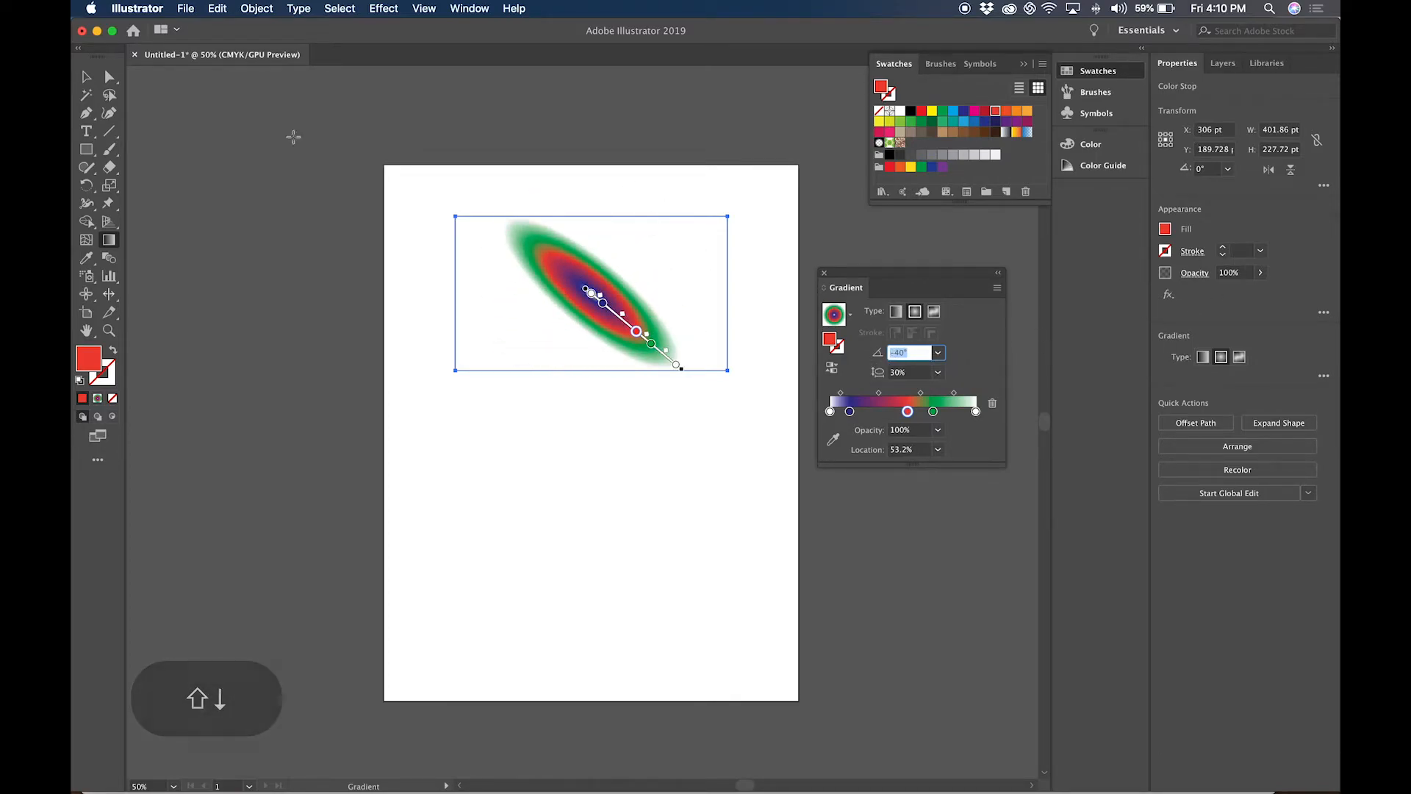
- Try redrawing the radial gradient from the rectangle's left side toward its lower right corner, and undo it
left_click(110, 241)
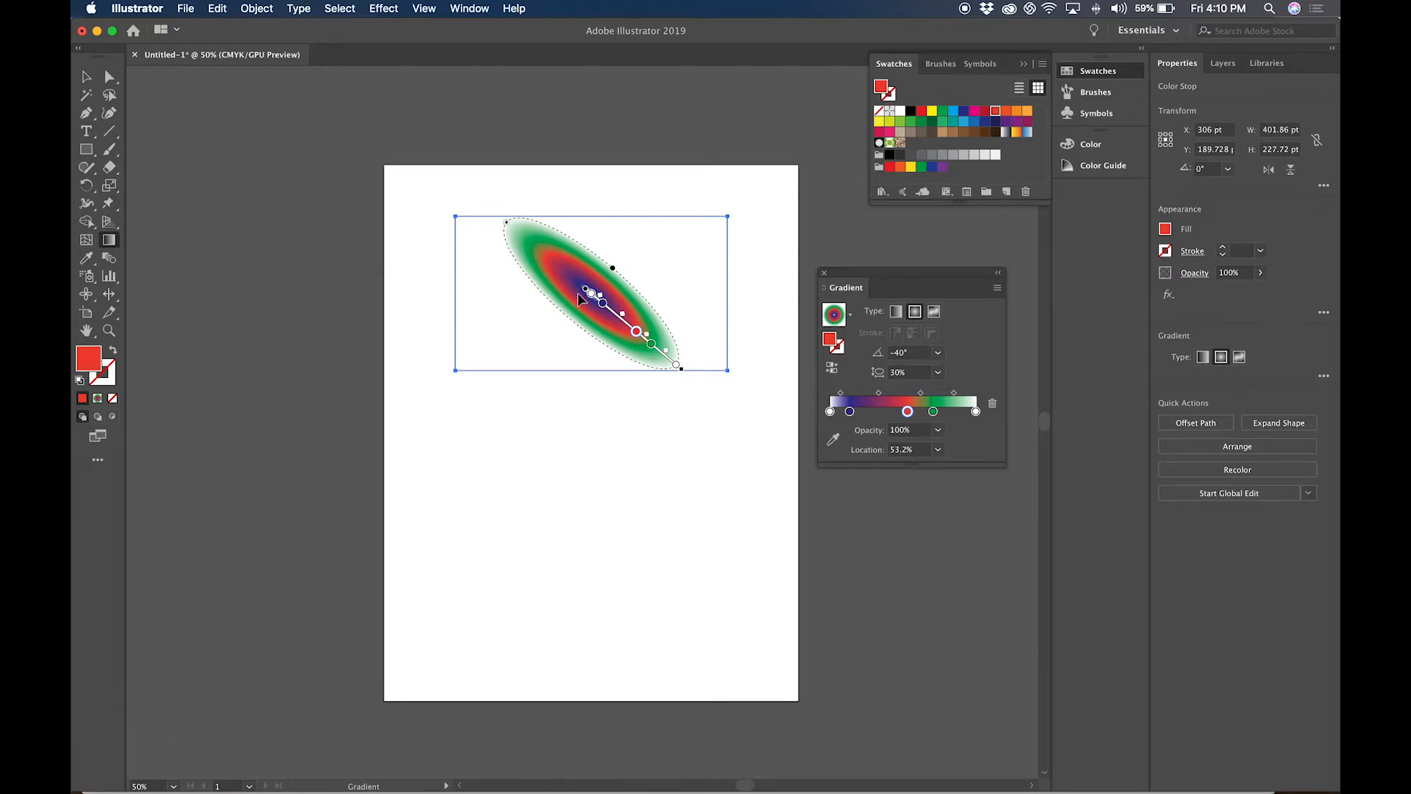
left_click_drag(466, 259, 651, 320)
left_click_drag(481, 286, 689, 372)
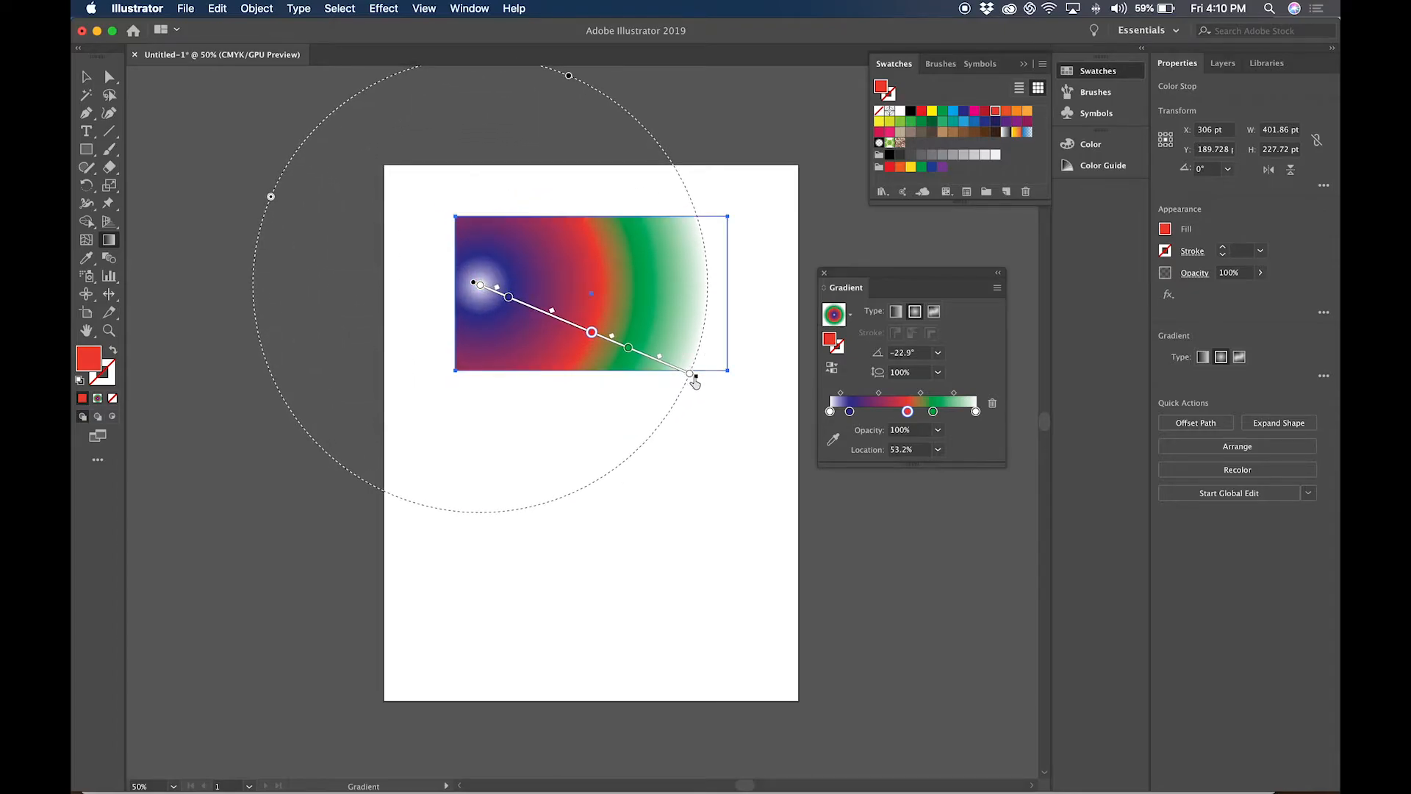
key("super+z")
- Move the white start stop to about 17% and redraw the radial gradient from the rectangle's upper left to its right edge at about -12.2°
left_click_drag(515, 316, 604, 309)
left_click_drag(458, 219, 748, 375)
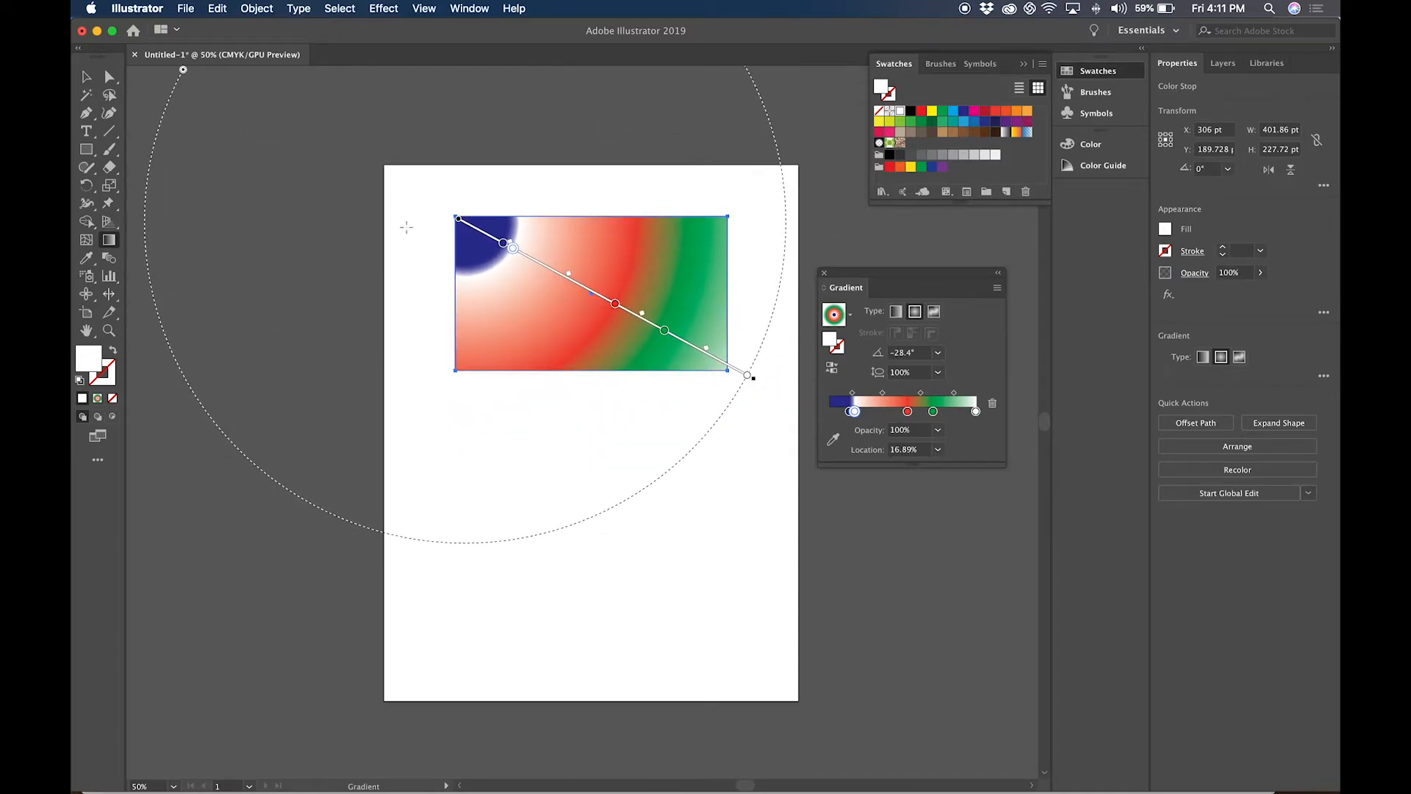
left_click_drag(472, 254, 721, 307)
key("space")
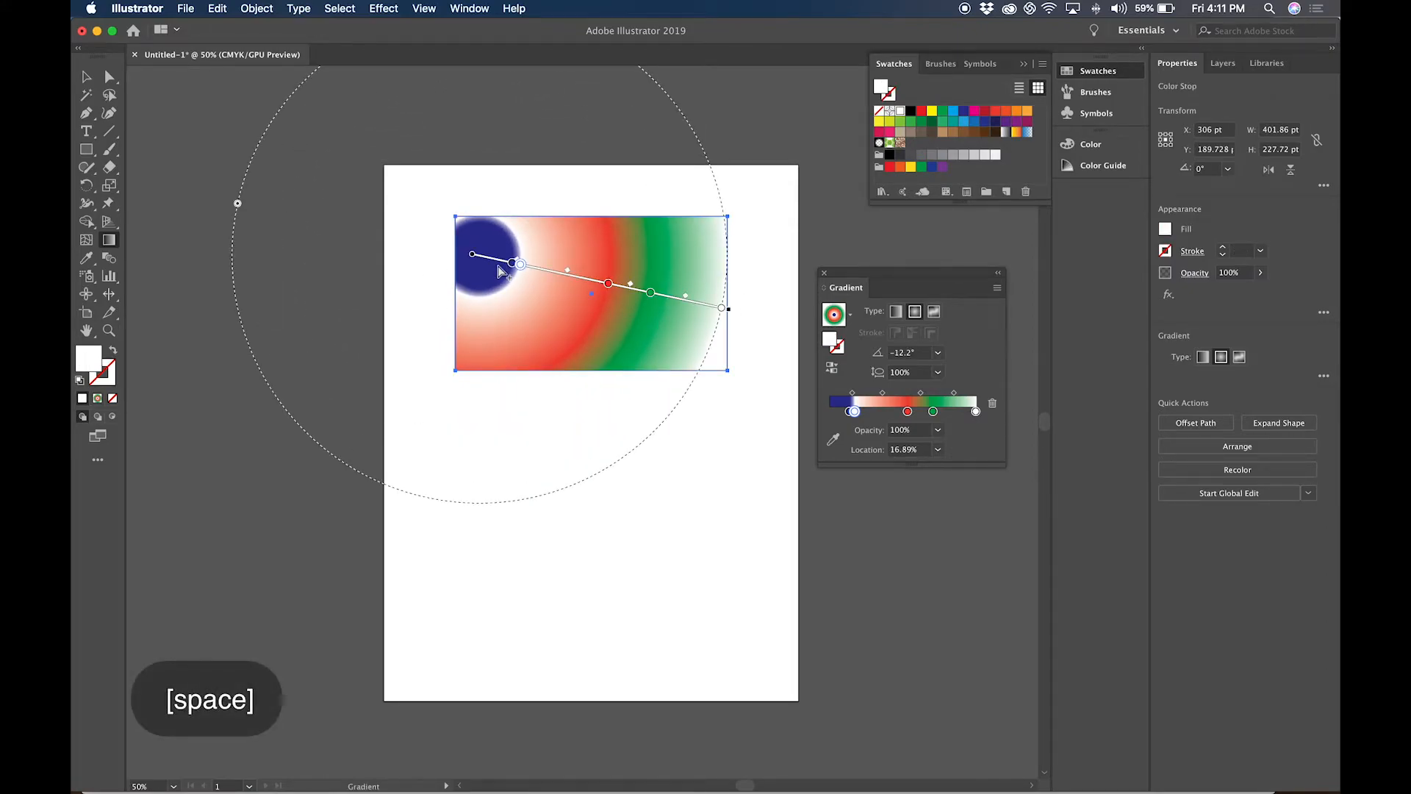
- Move the radial gradient's blue stop to about 6.5% and its red stop to about 57%
mouse_move(510, 264)
left_mouse_down()
mouse_move(485, 250)
mouse_move(495, 259)
left_mouse_up()
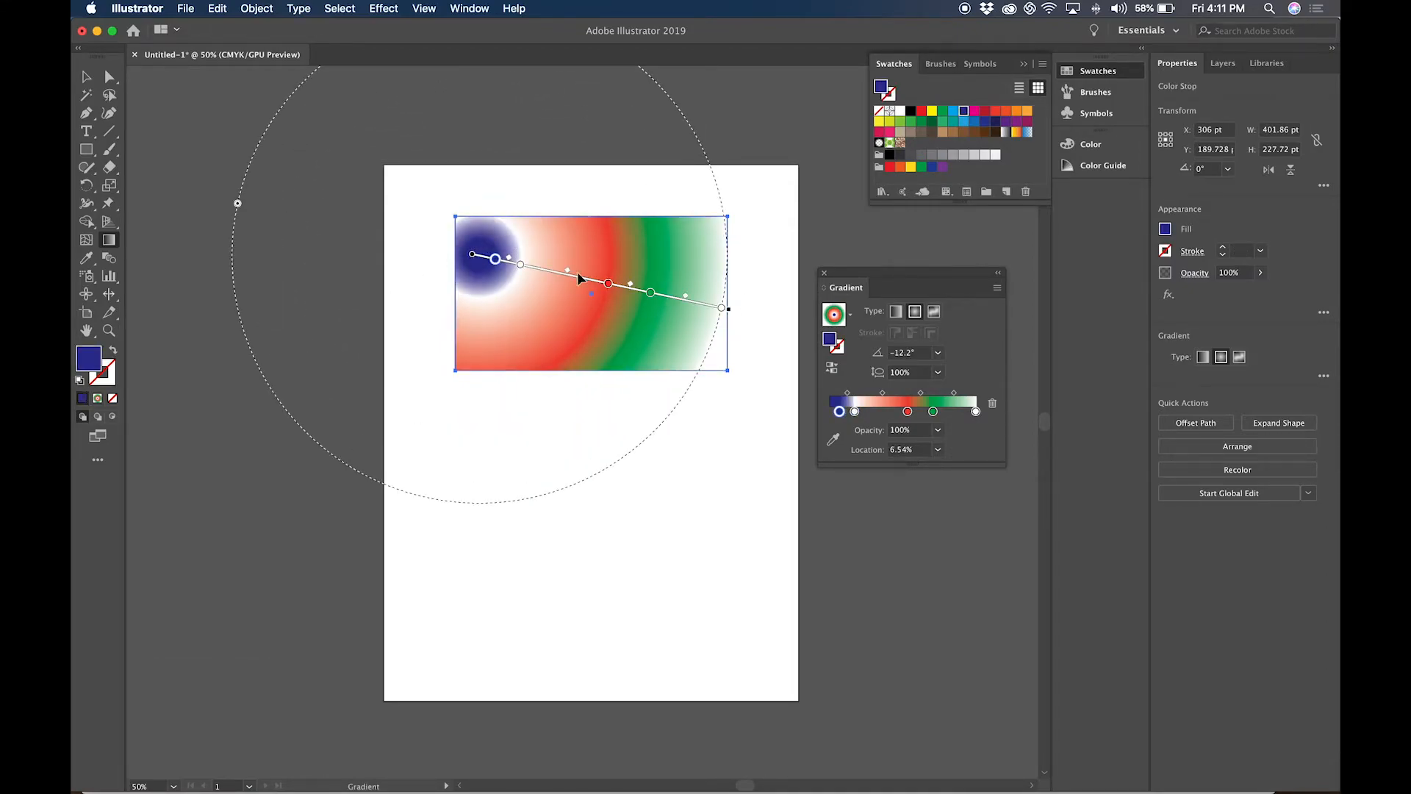
left_click_drag(607, 284, 619, 287)
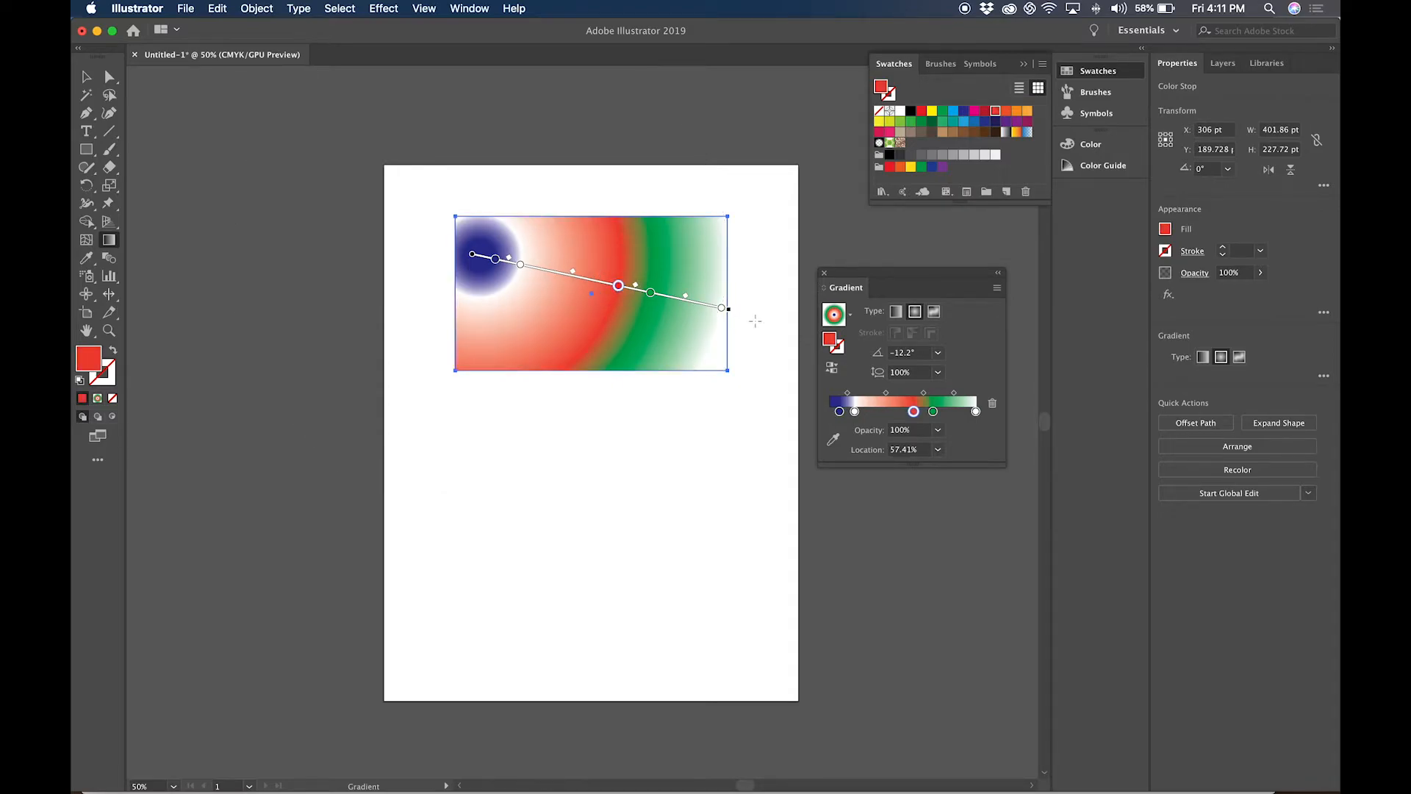
key("v")
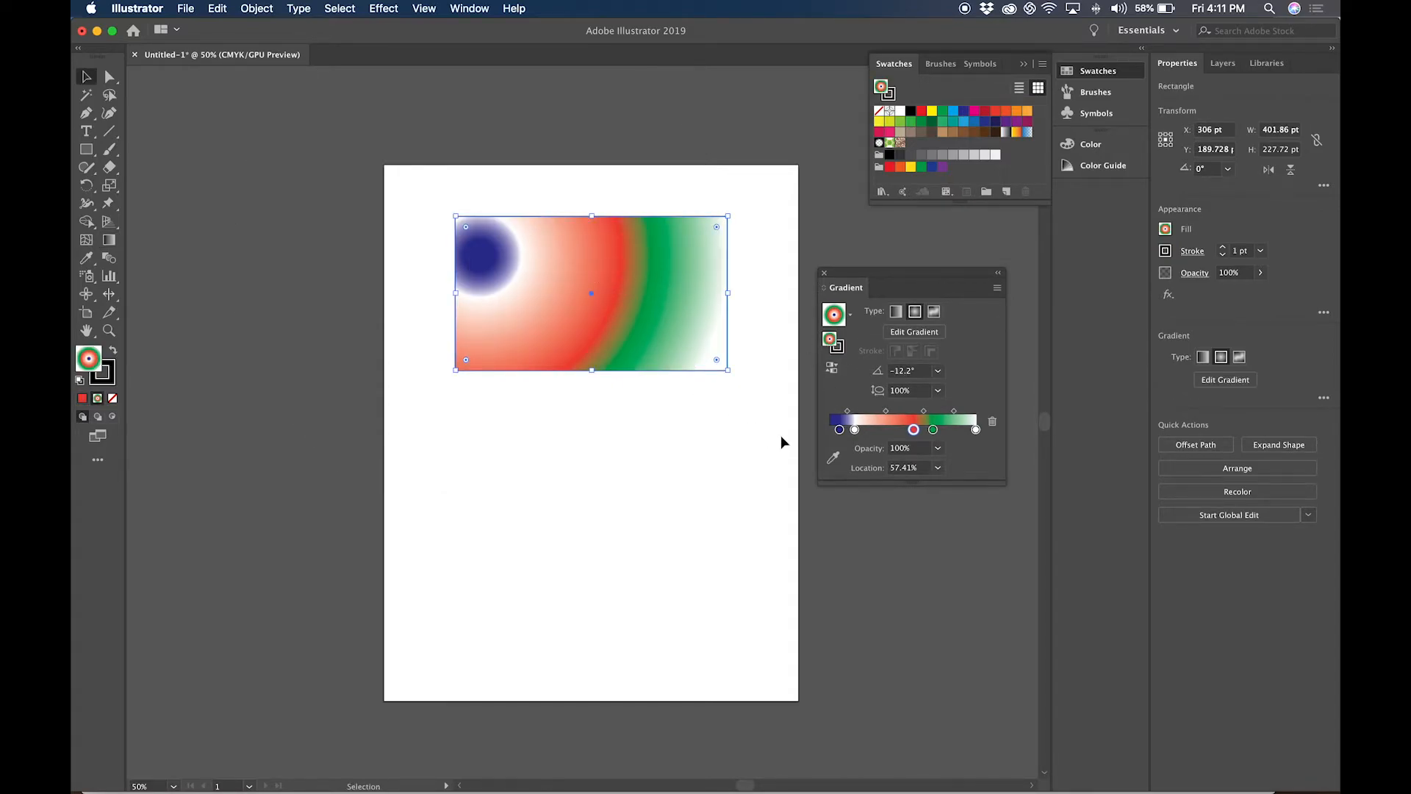
- Switch the gradient to linear and reset the rectangle to the default white fill and black stroke
left_click(896, 311)
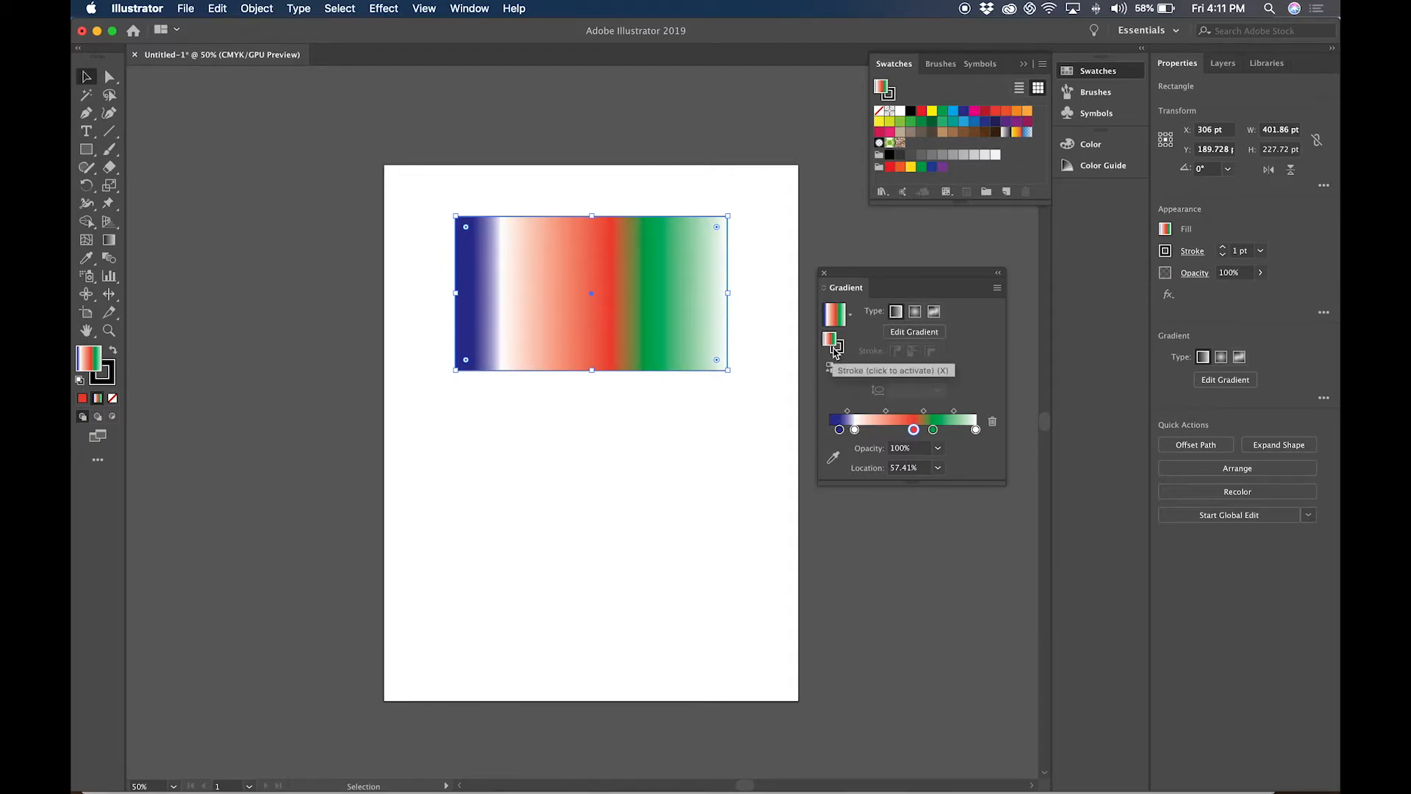
left_click(80, 380)
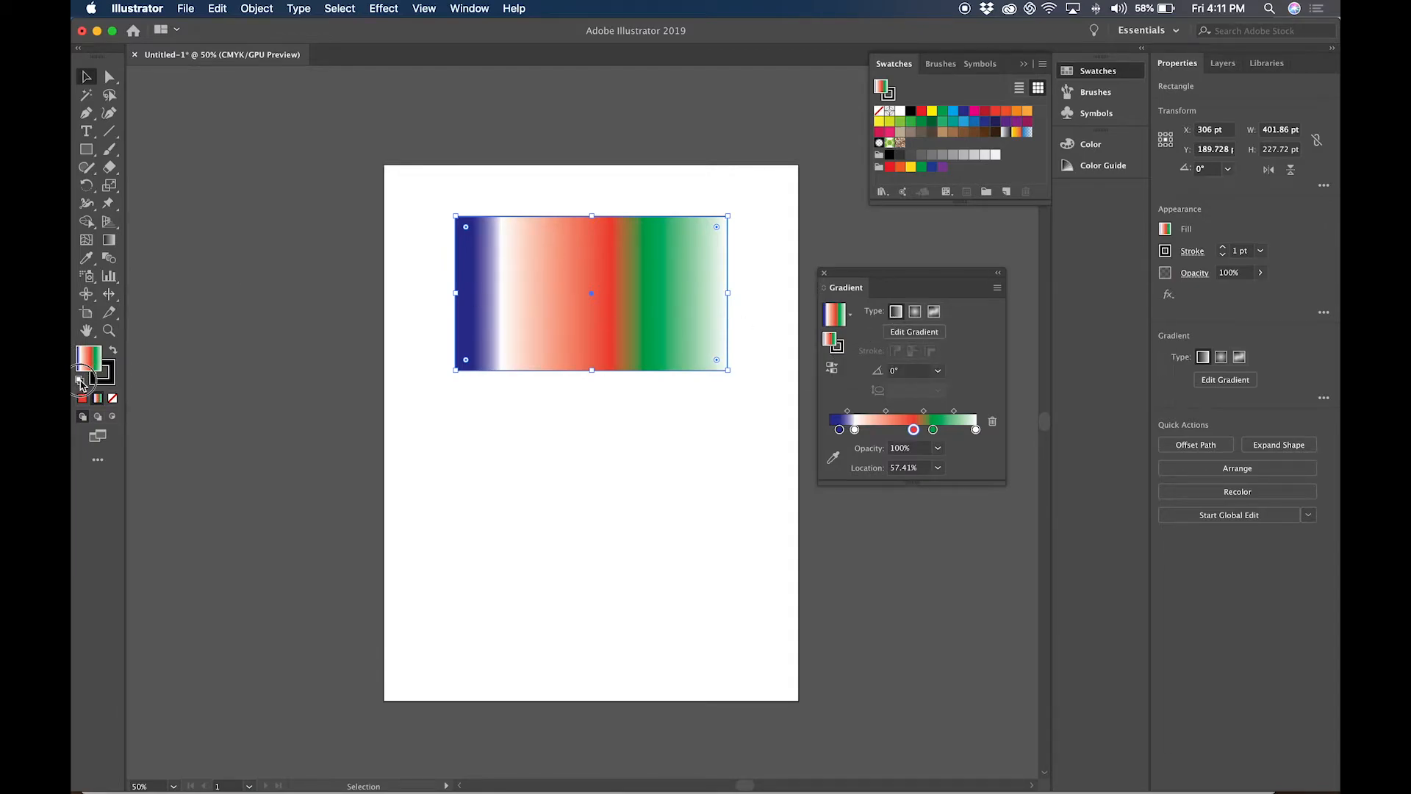
left_click(433, 247)
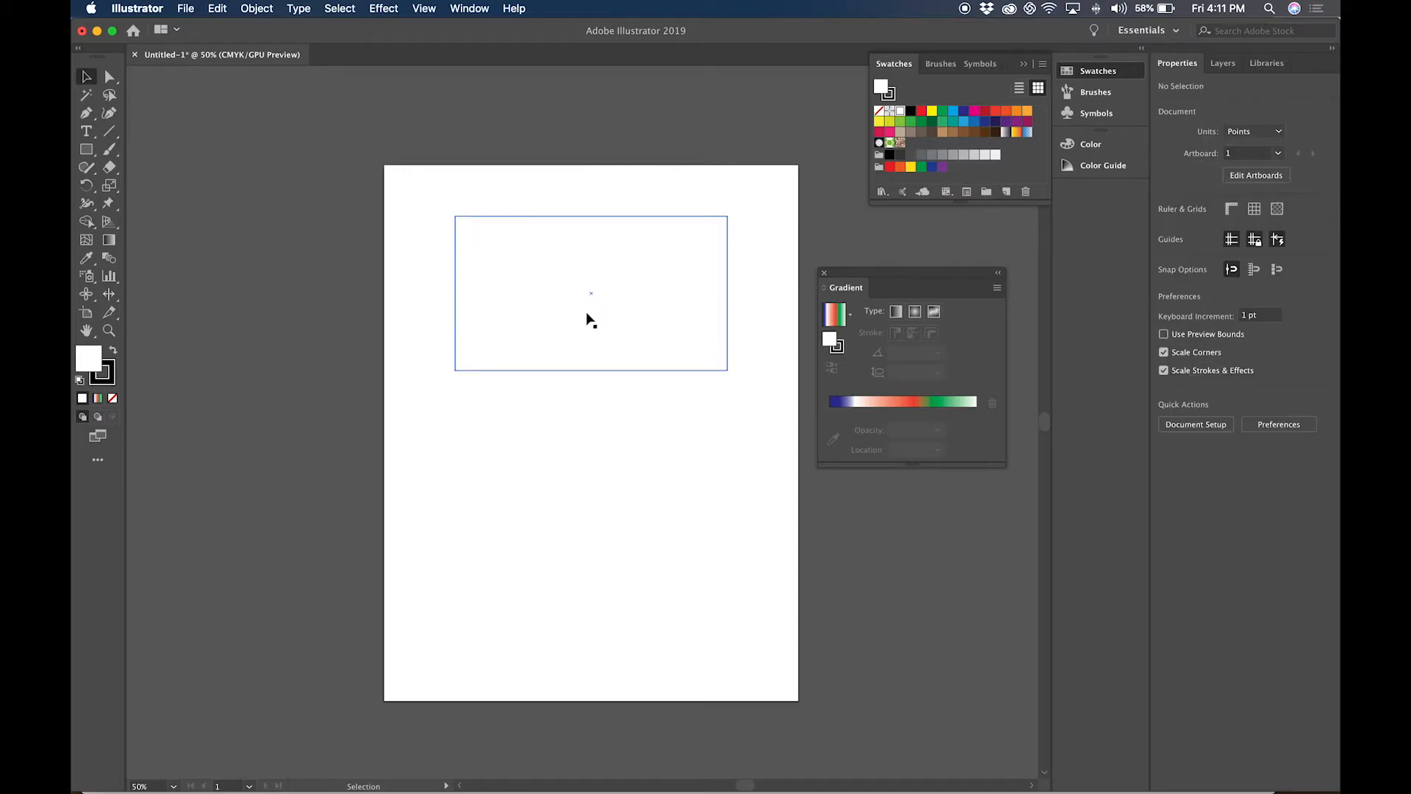
- Select the rectangle and set its stroke weight to 12 pt
left_click(505, 321)
left_click(1223, 249)
left_click(1223, 249)
left_click(1223, 249)
left_click(1222, 249)
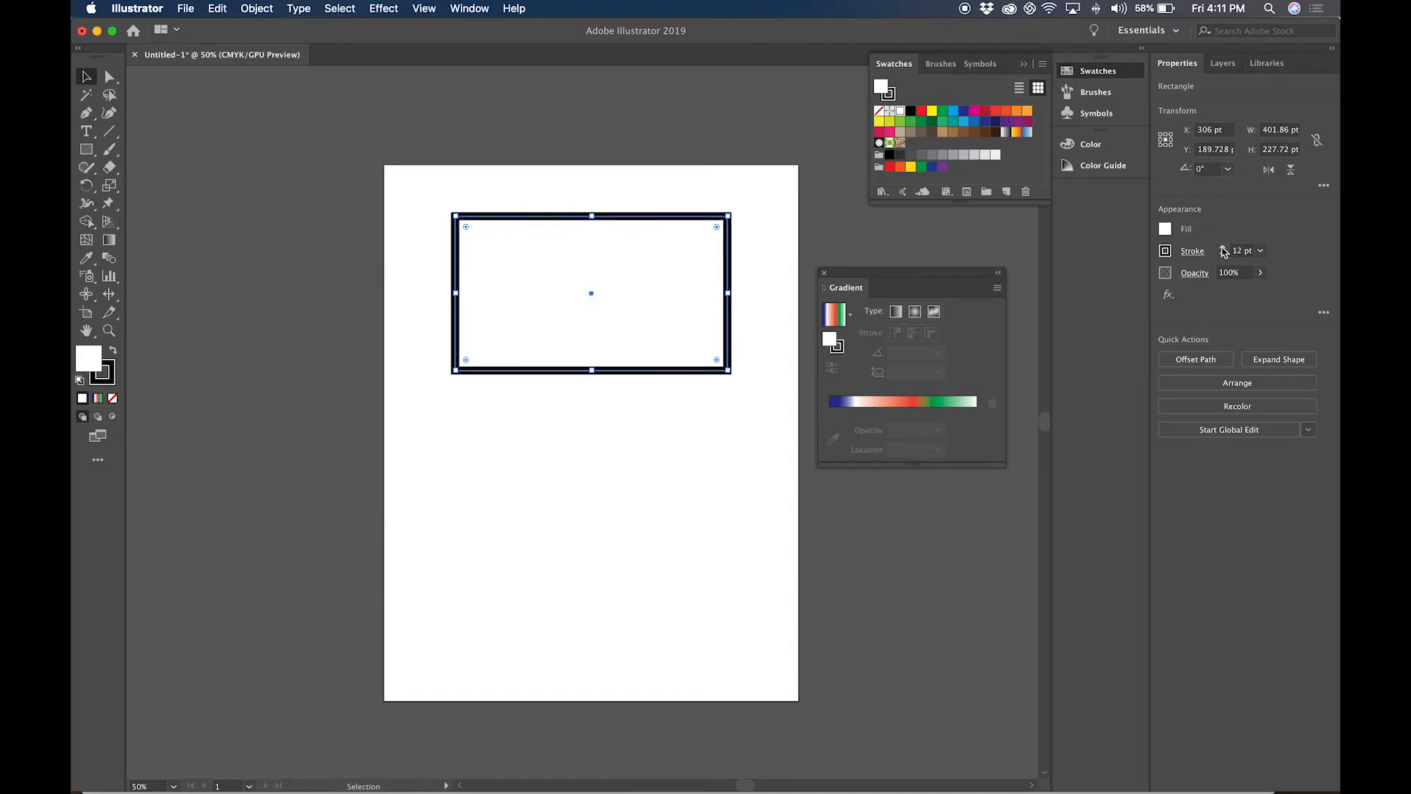
- Apply the multicolor linear gradient to the rectangle's stroke and deselect the rectangle
left_click(839, 347)
left_click(832, 316)
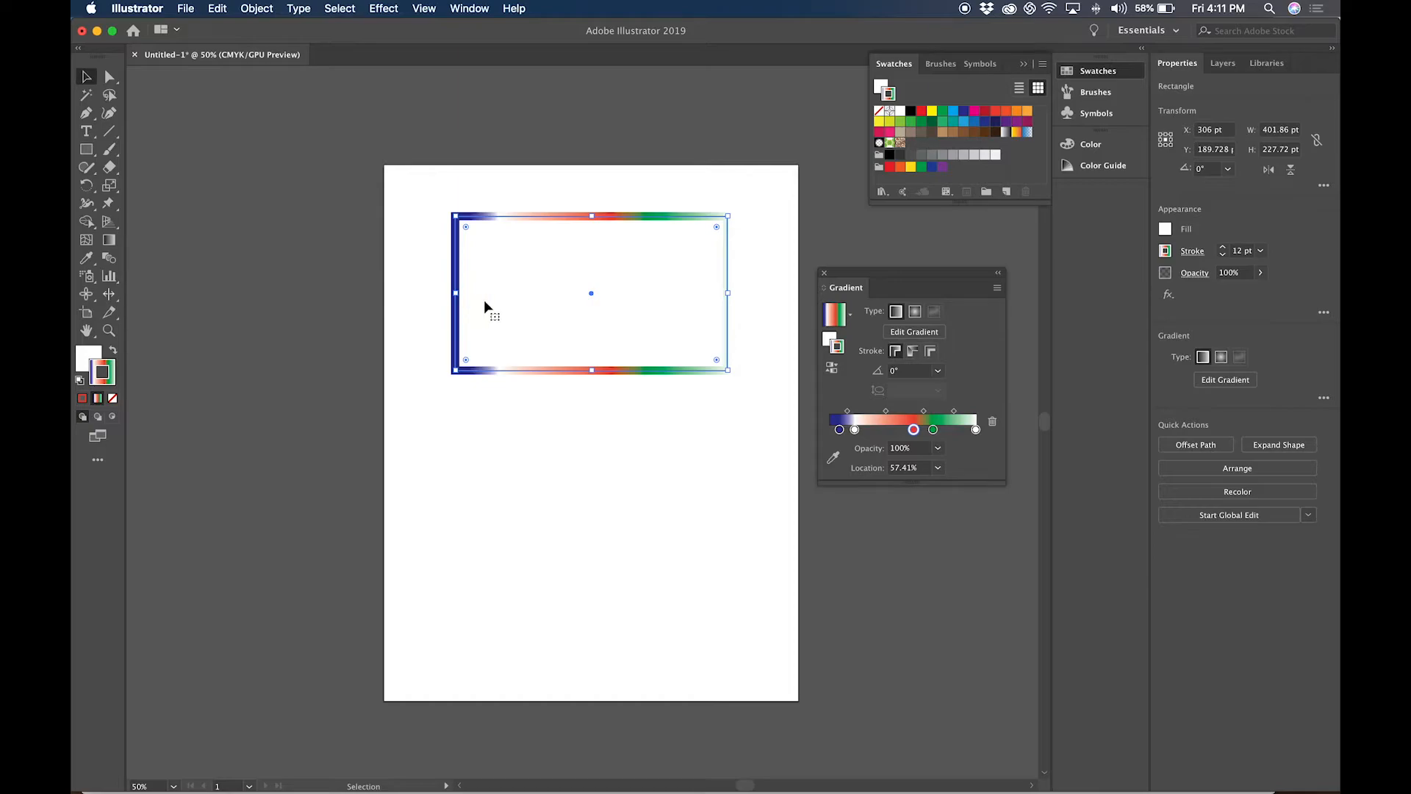
left_click(751, 339)
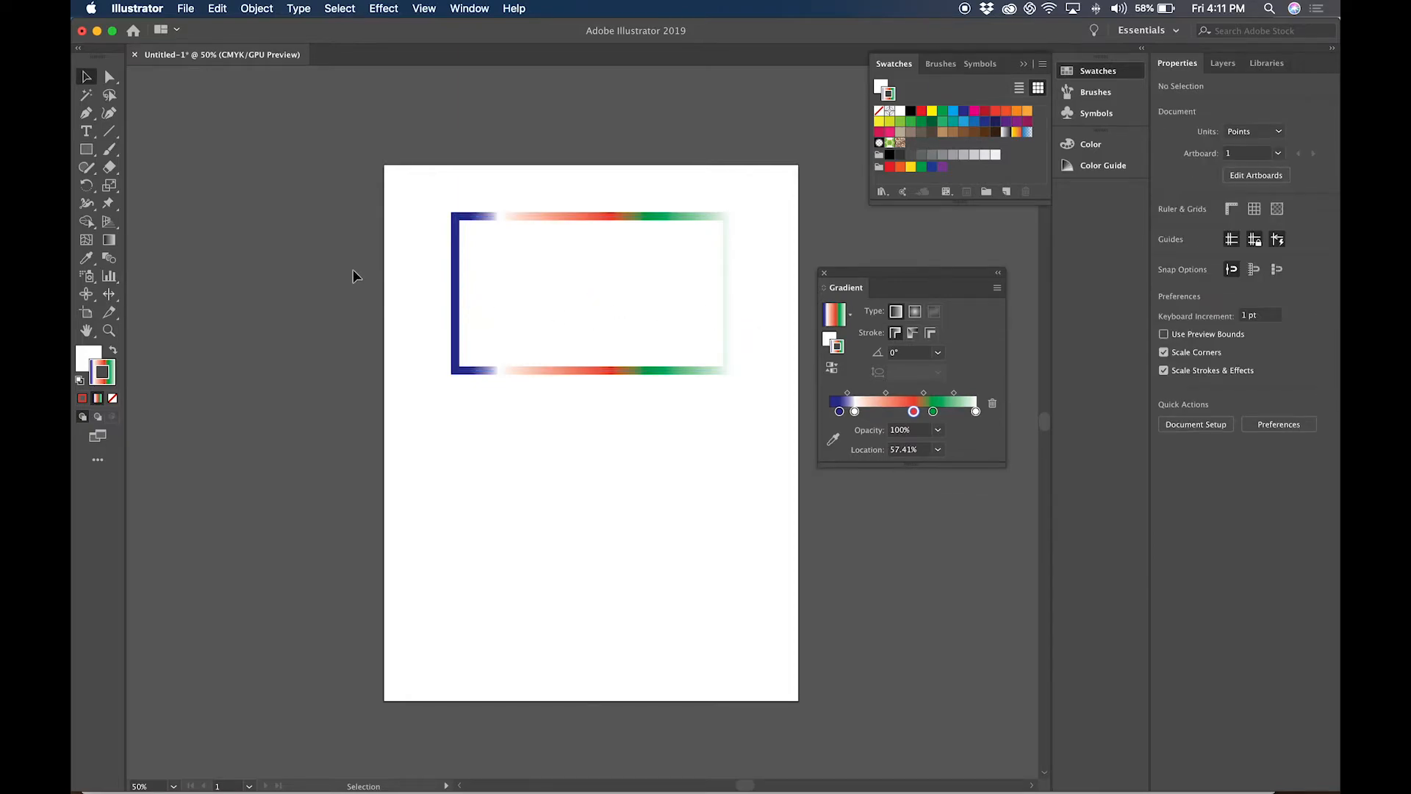
- Set the rectangle's stroke gradient to run along the stroke, then deselect the rectangle
left_click(453, 279)
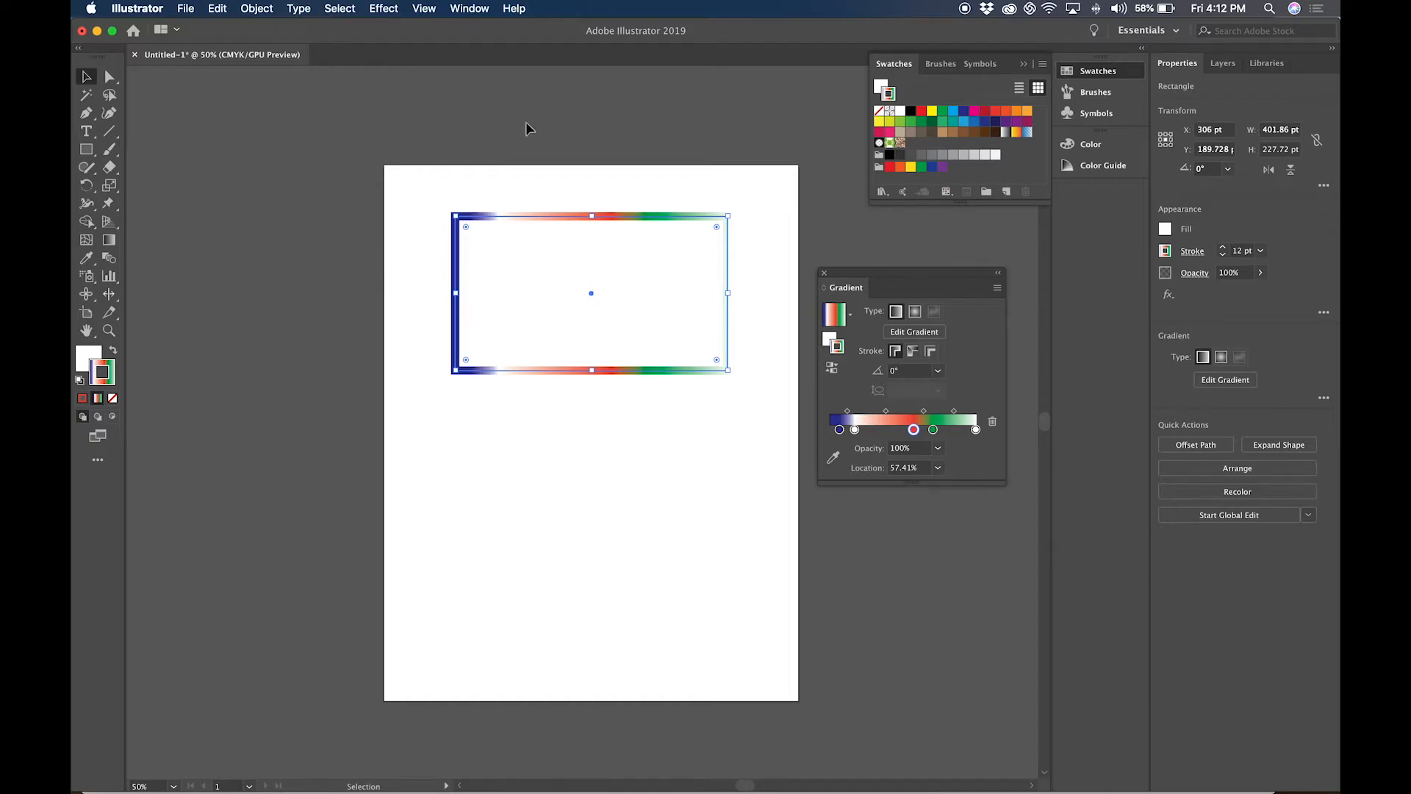
left_click(913, 353)
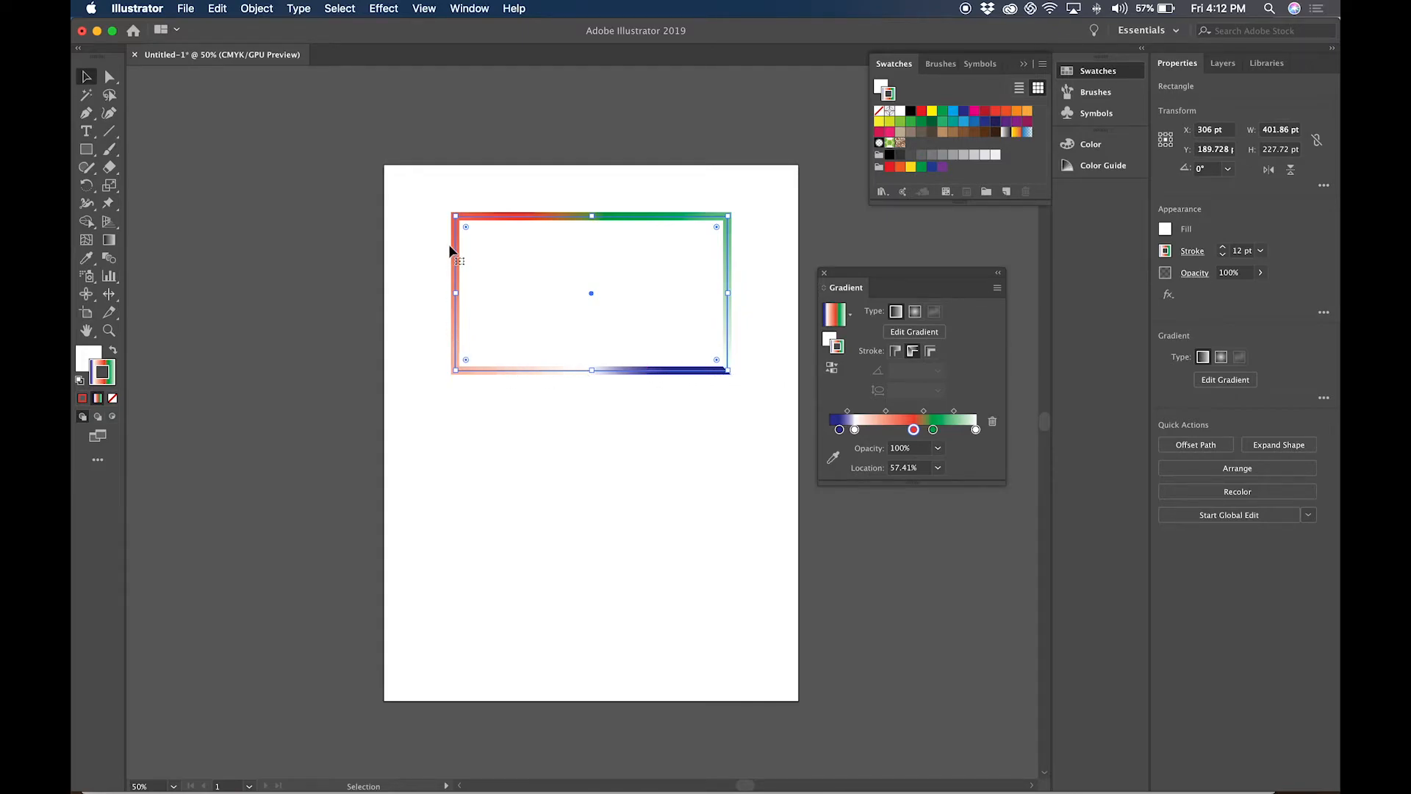
left_click(714, 420)
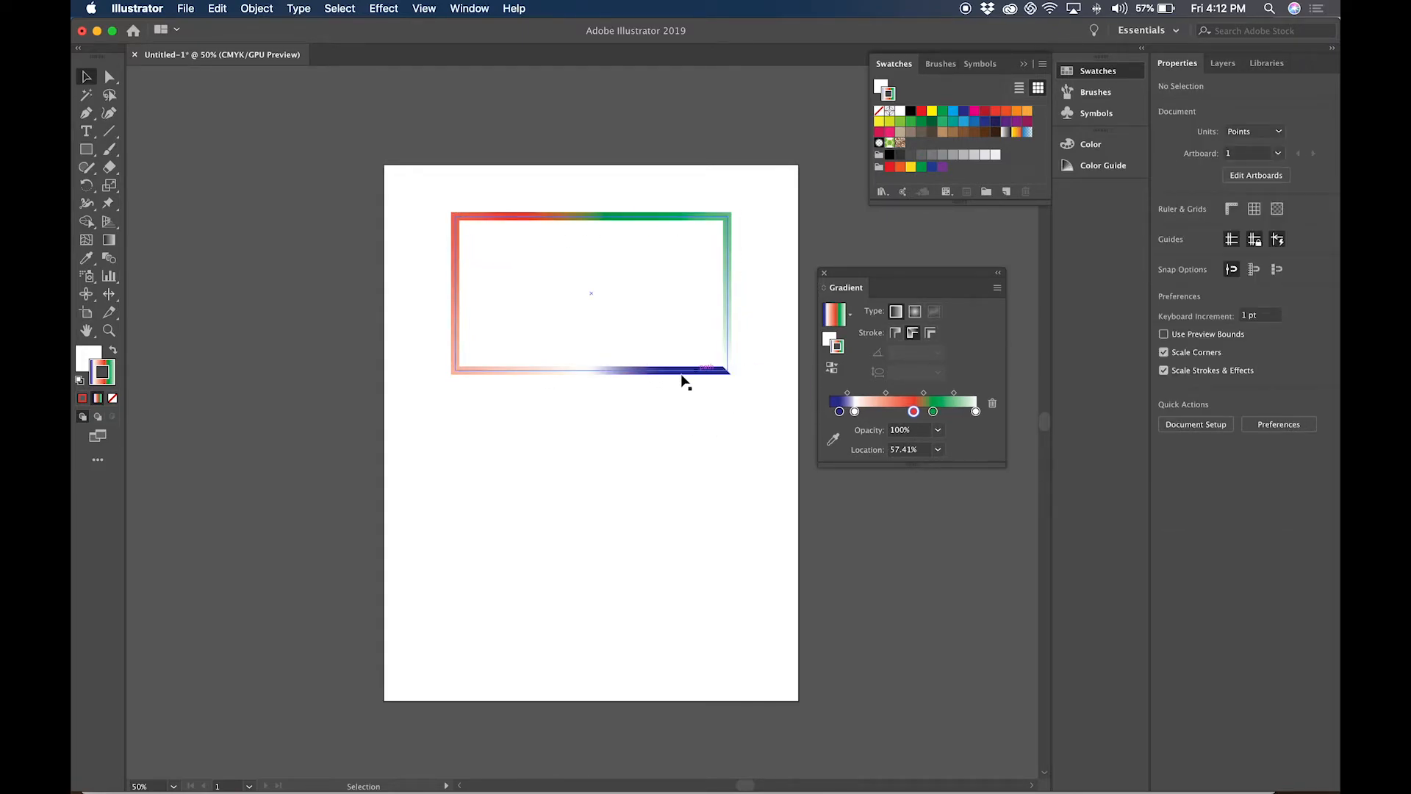
- Set the rectangle's stroke gradient to run across the stroke, then deselect the rectangle
left_click(705, 370)
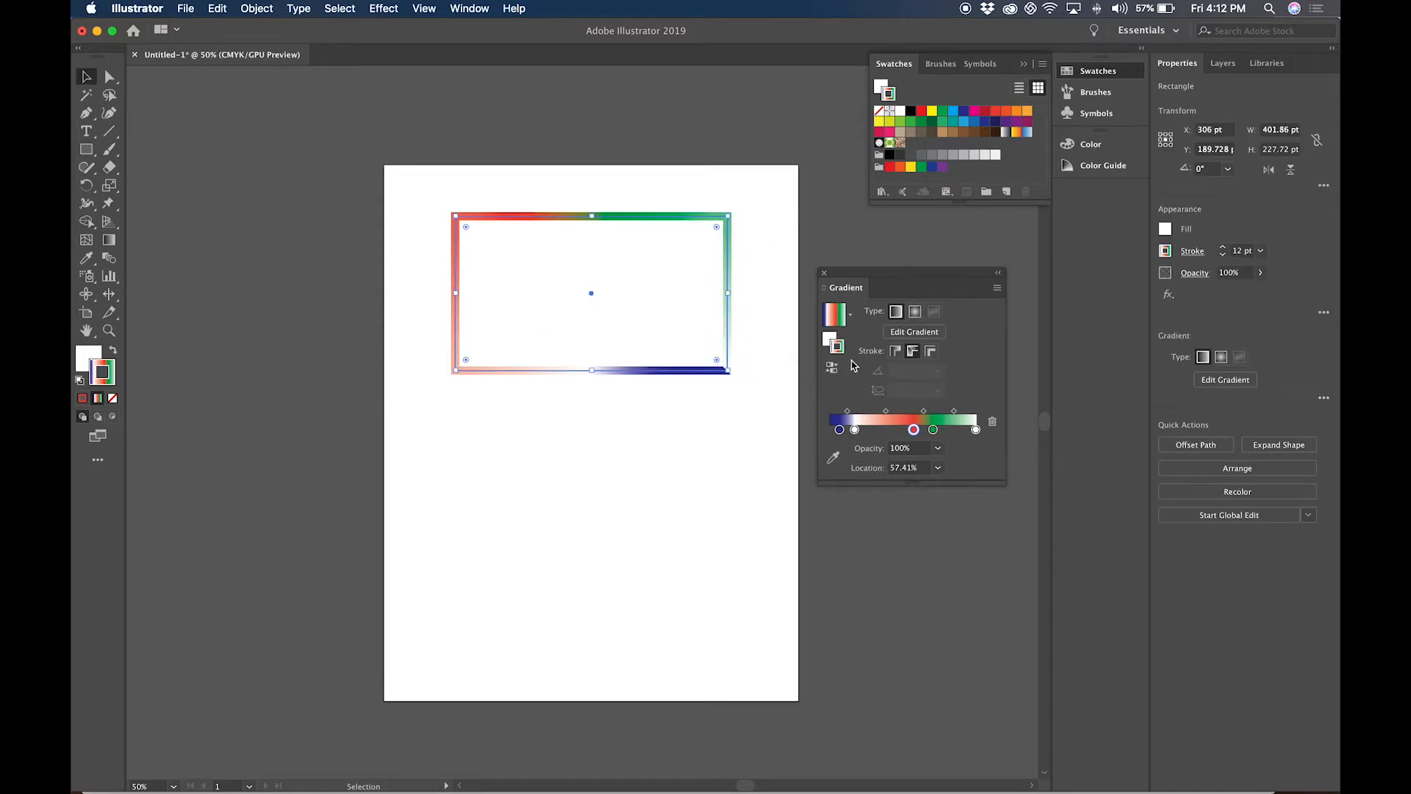
left_click(932, 351)
left_click(484, 390)
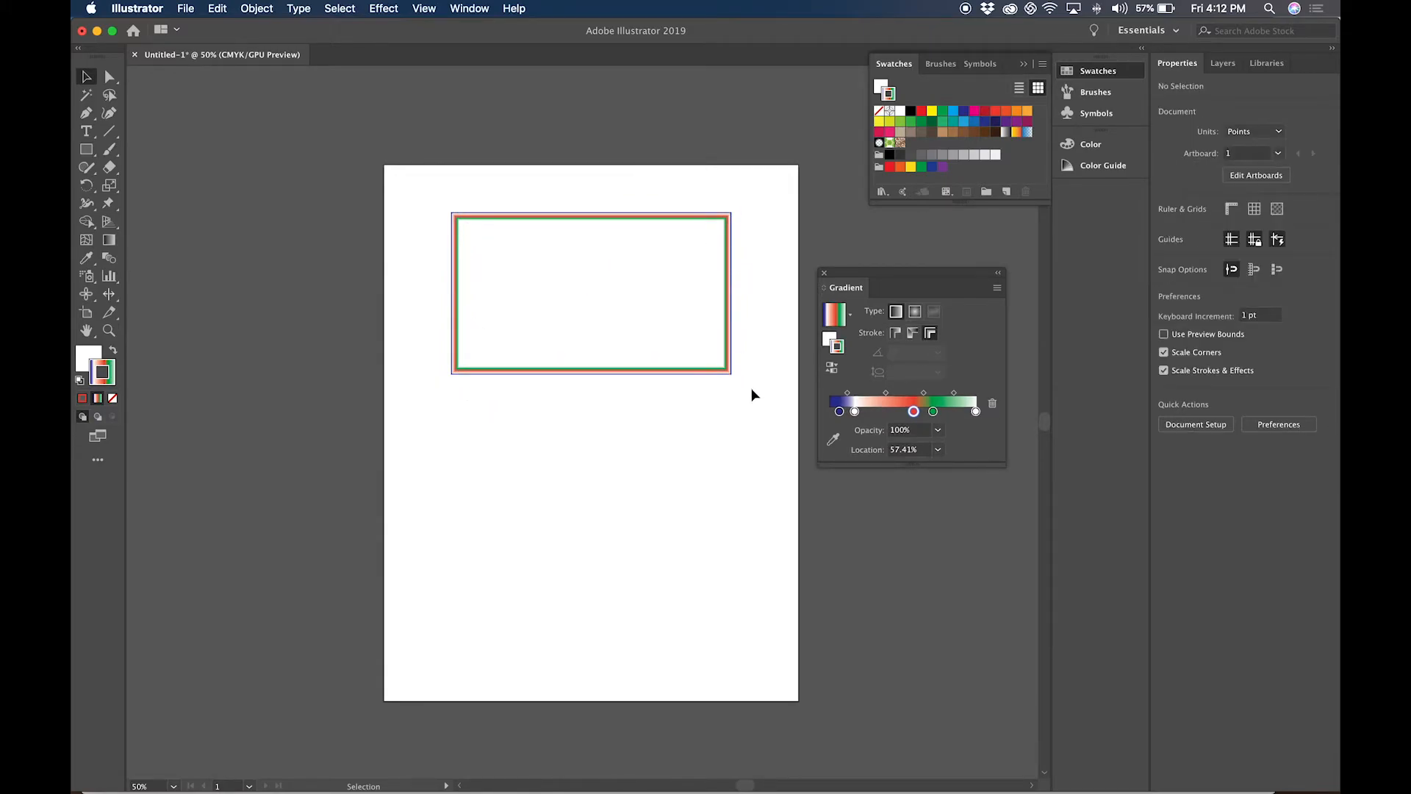
- Change the rectangle's stroke gradient to radial and apply it along the stroke
left_click(728, 373)
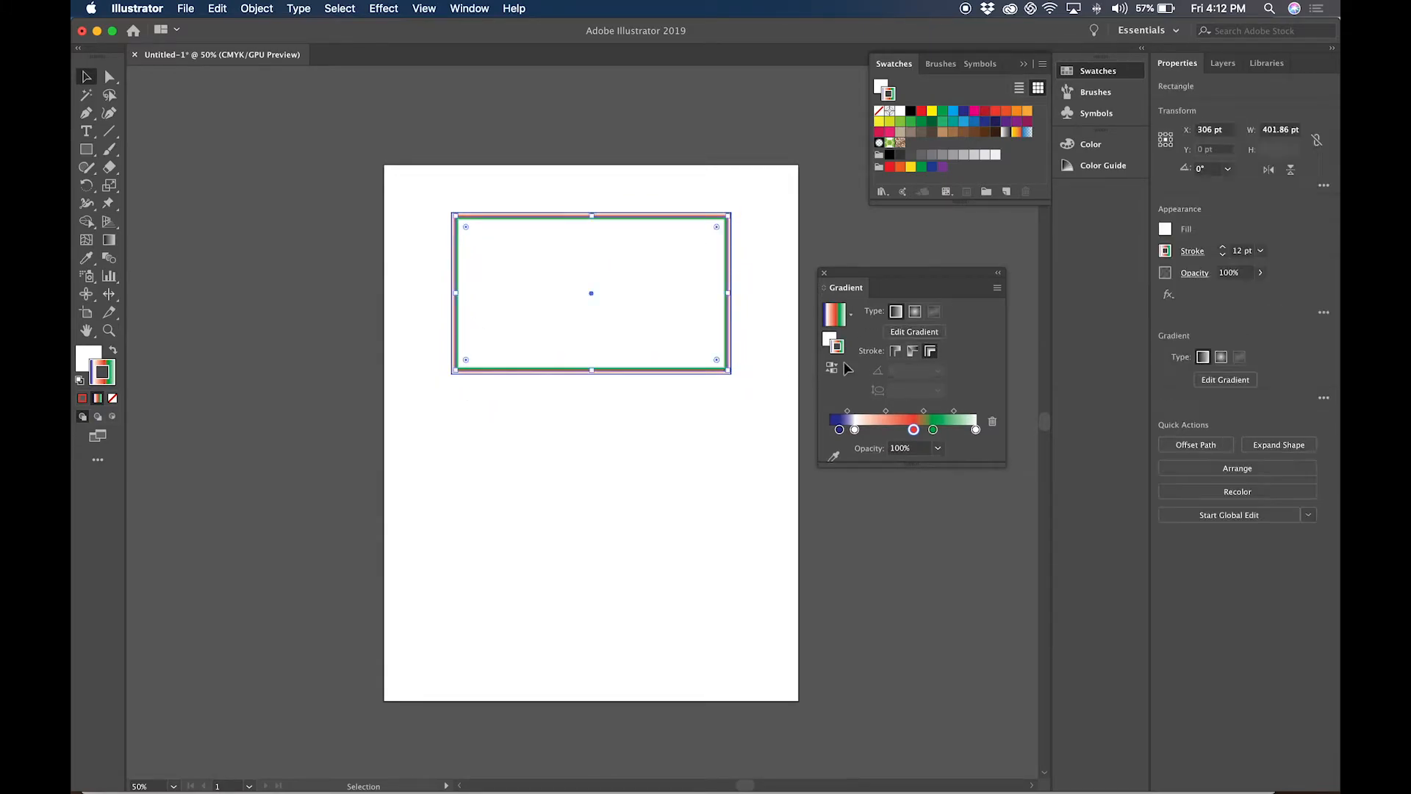
left_click(915, 313)
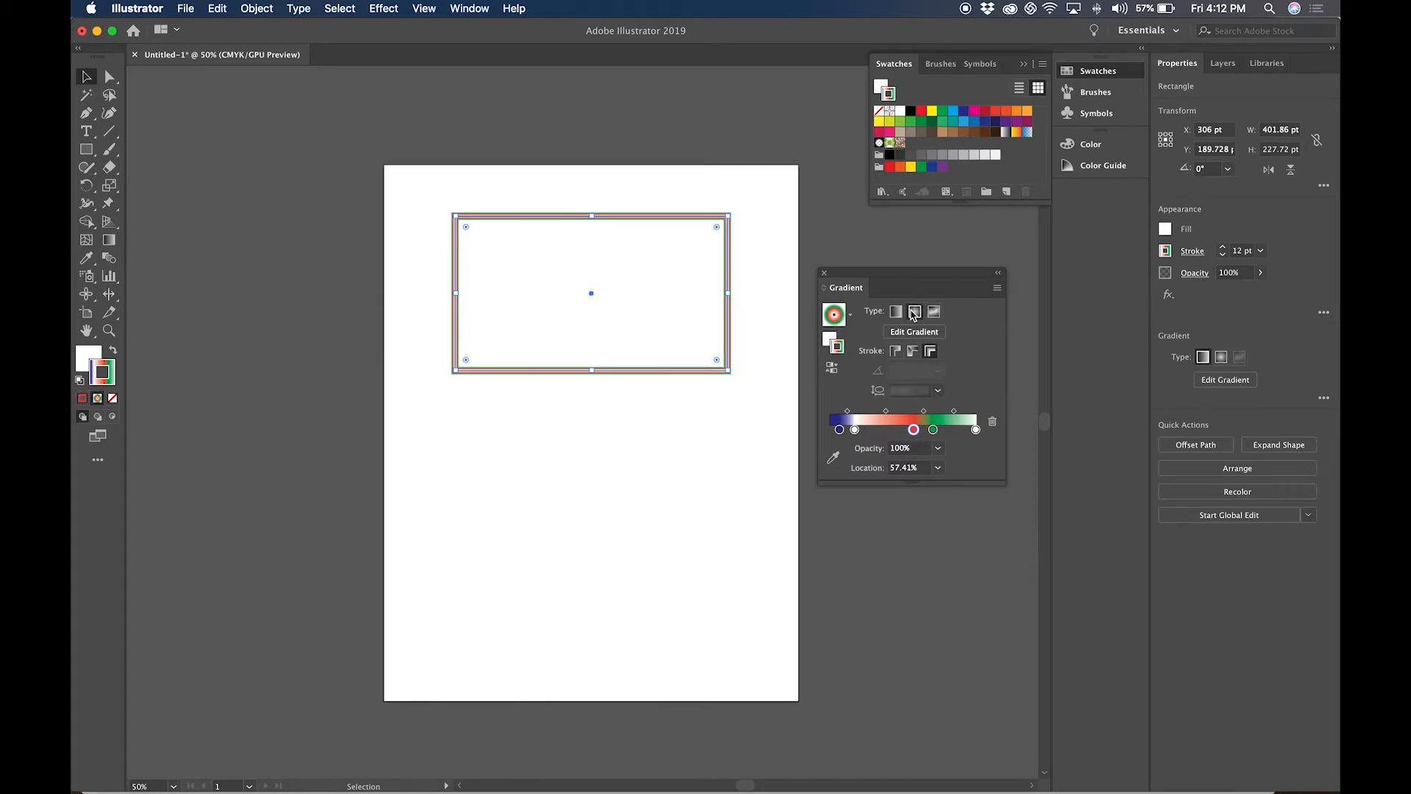
left_click(679, 448)
left_click(659, 372)
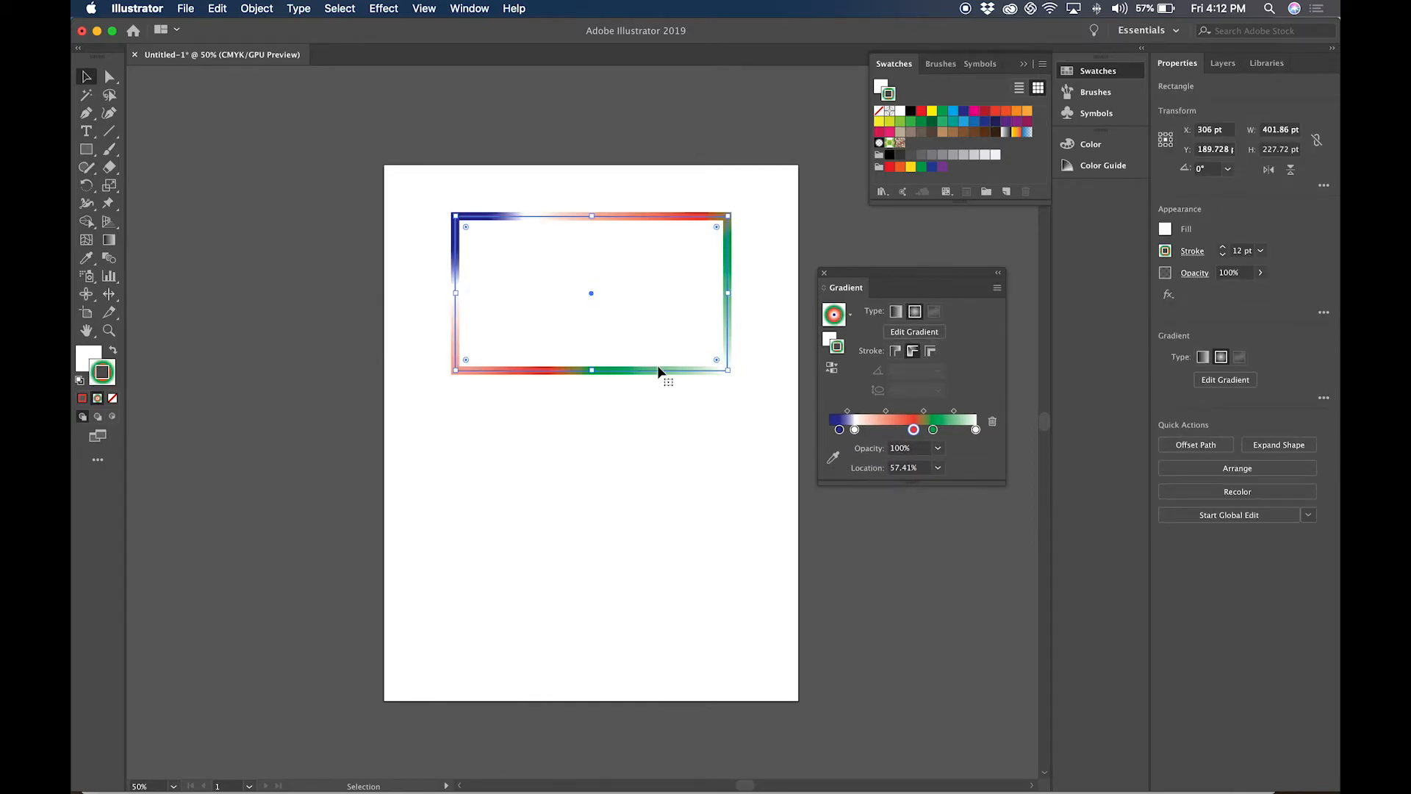
- Replace the rectangle with a new one about 373 by 329 pt, using the default white fill and black stroke
key("BackSpace")
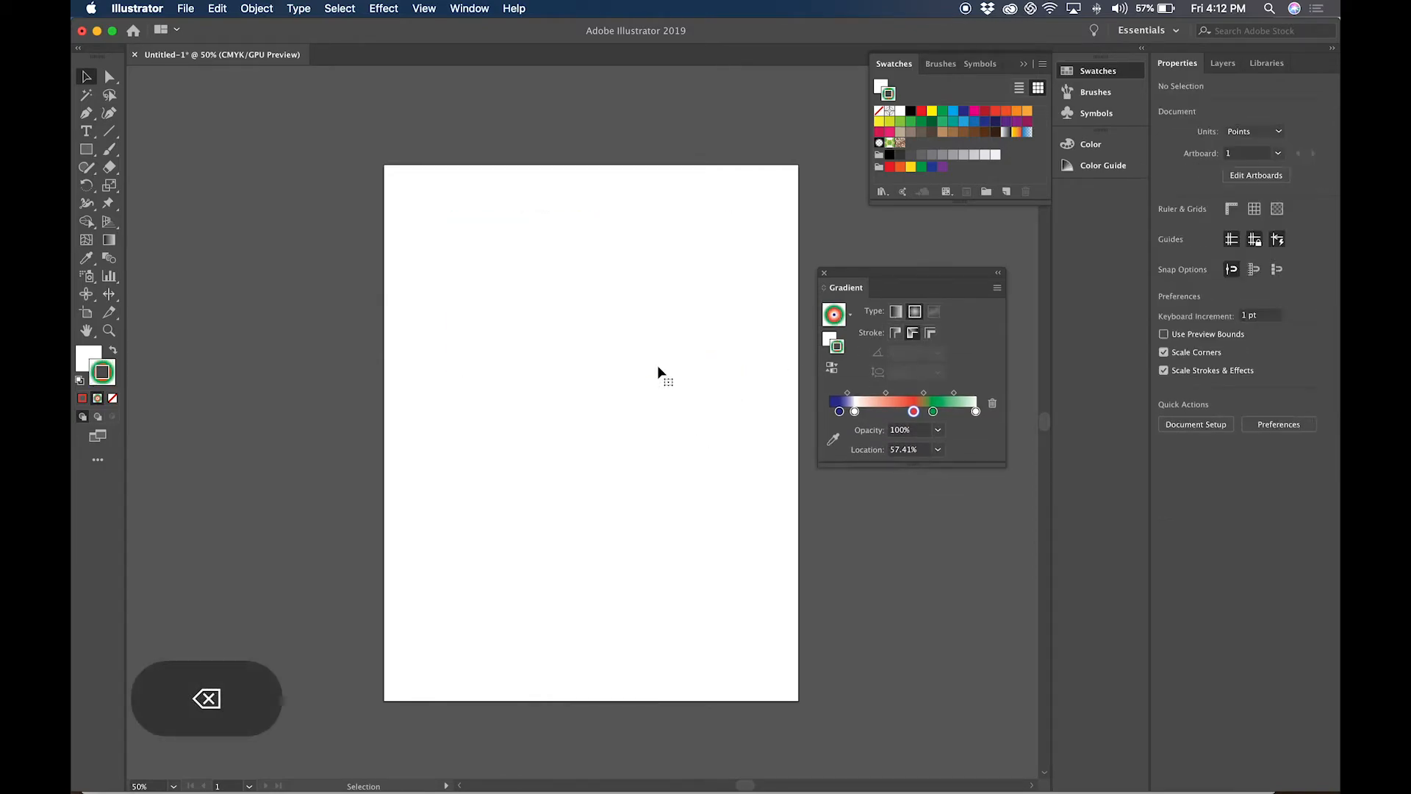
left_click(87, 241)
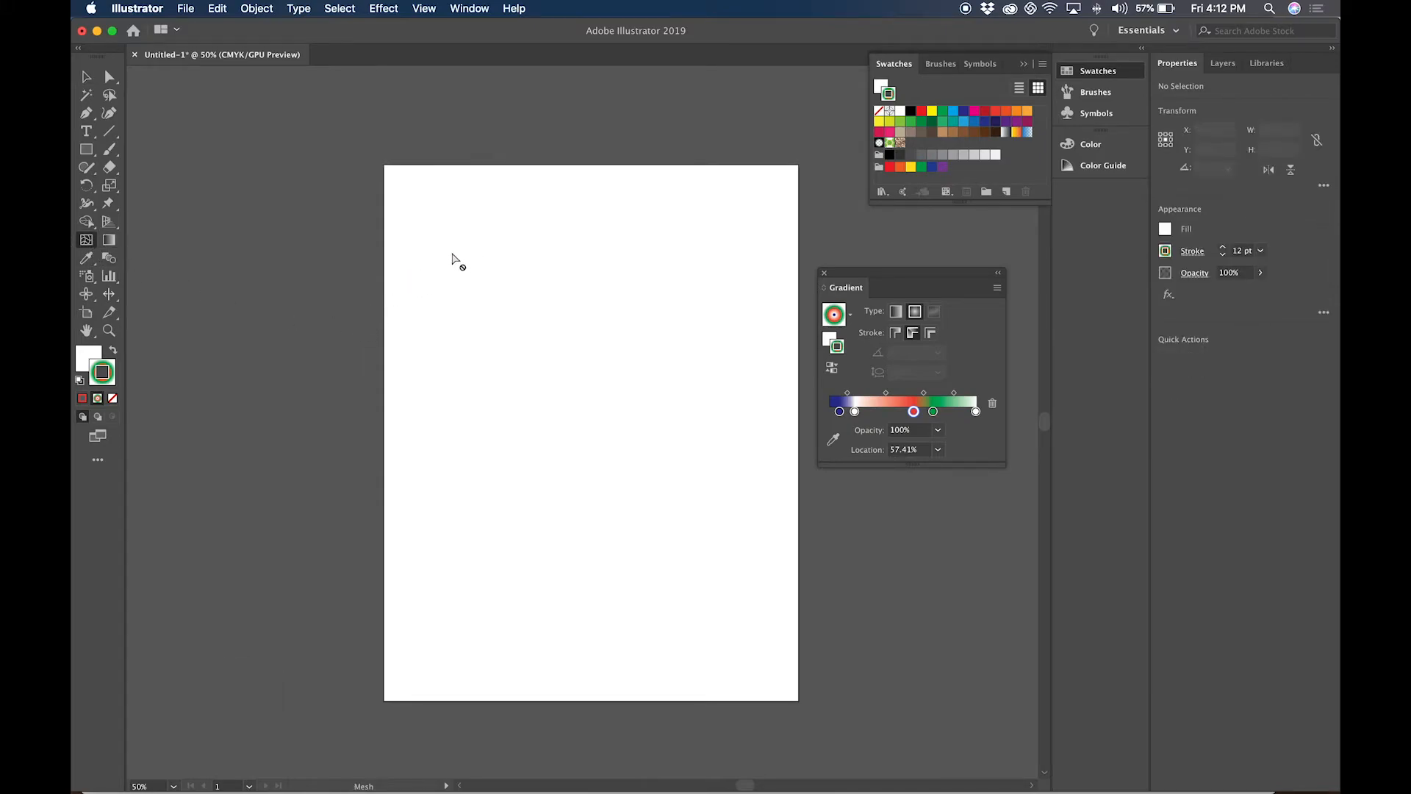
left_click(86, 150)
mouse_move(456, 245)
left_mouse_down()
mouse_move(583, 466)
mouse_move(708, 467)
left_mouse_up()
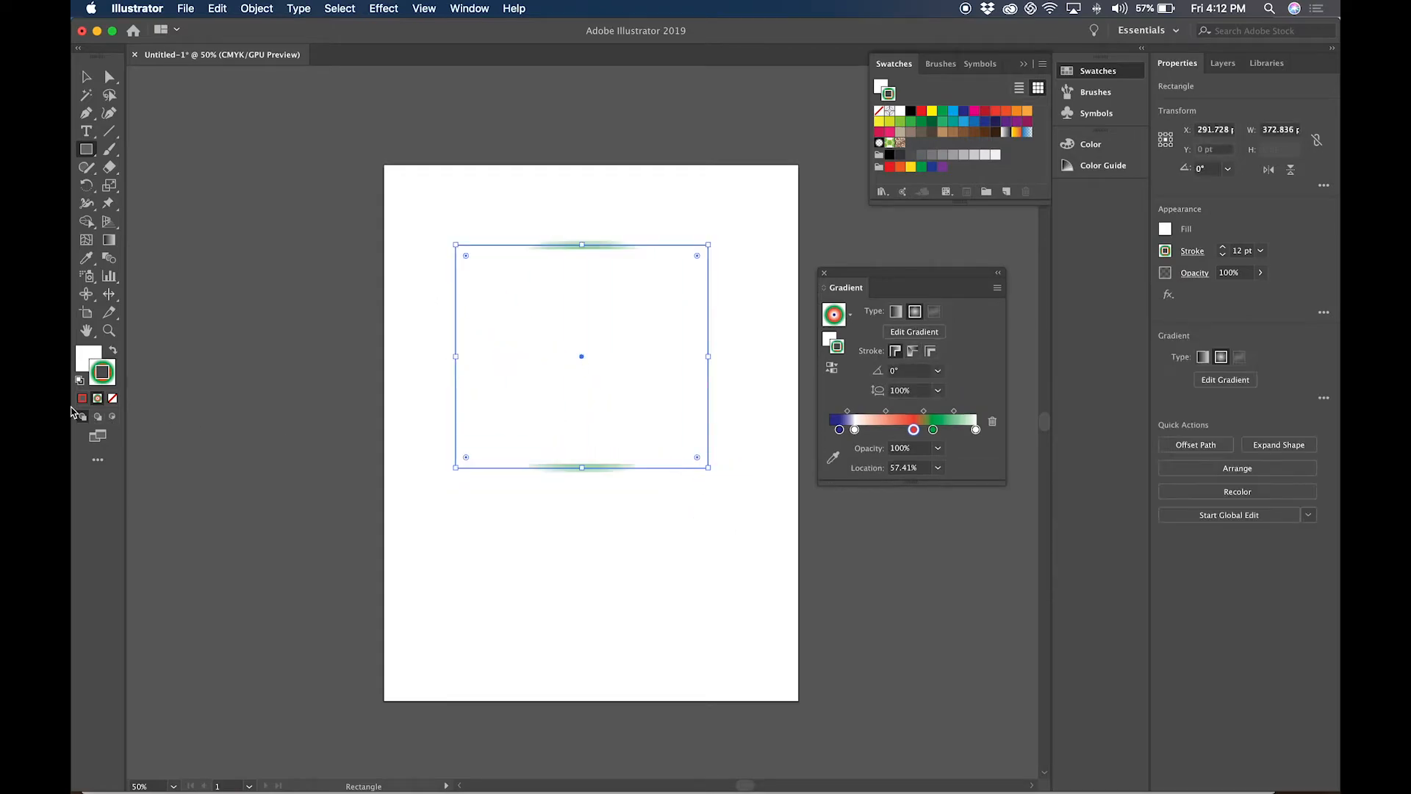
left_click(79, 382)
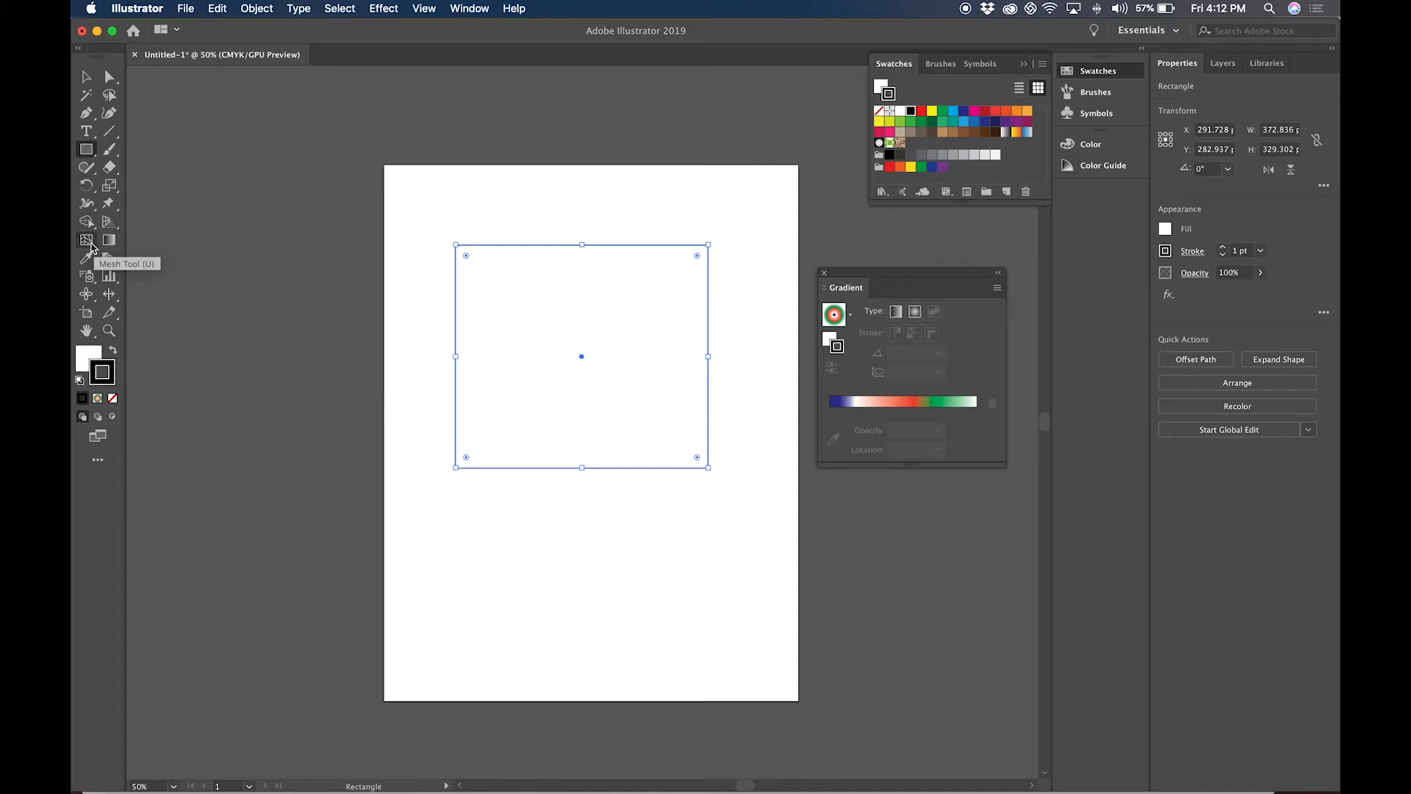
- Add a mesh point near the rectangle's upper-left corner and fill it with the green C=75 M=0 Y=100 K=0 swatch
key("u")
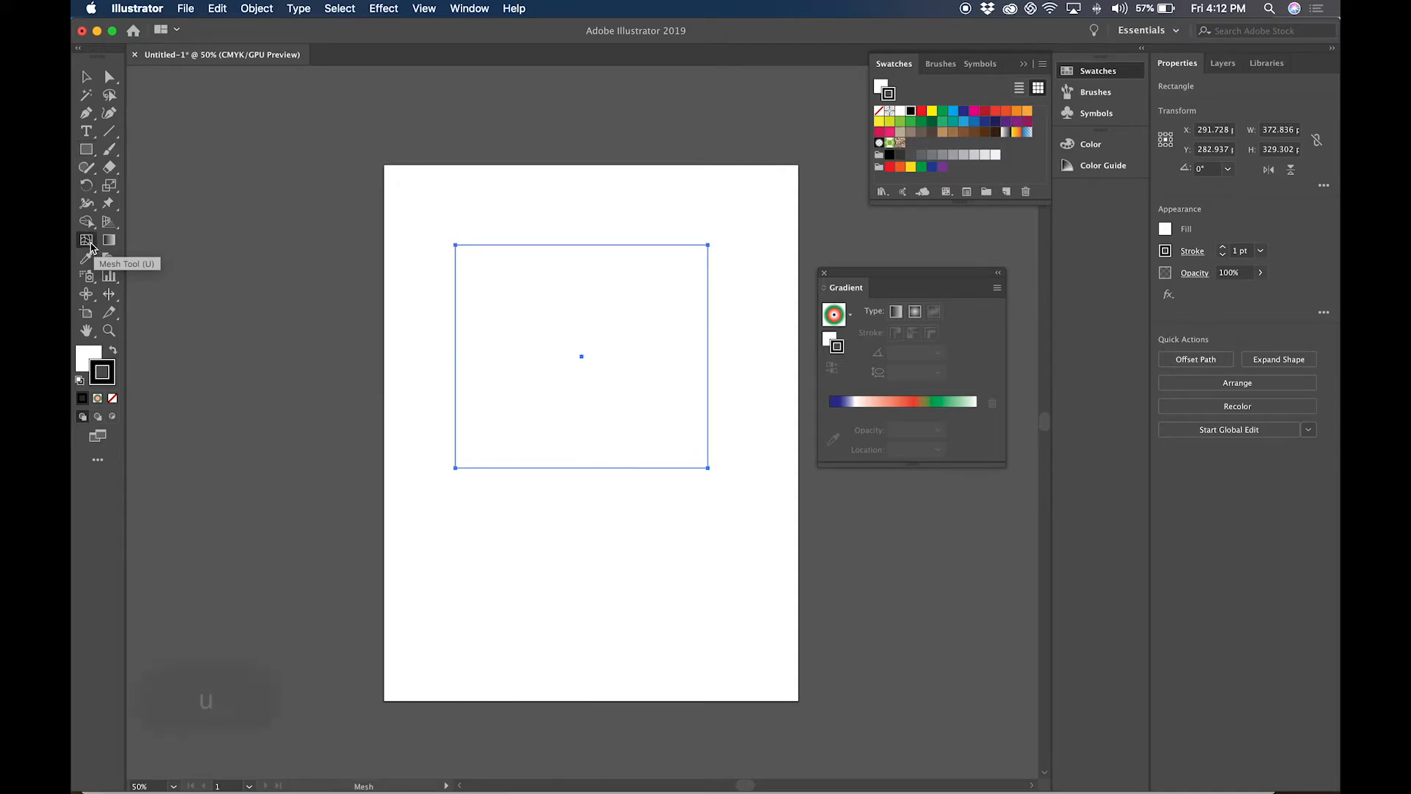
left_click(500, 293)
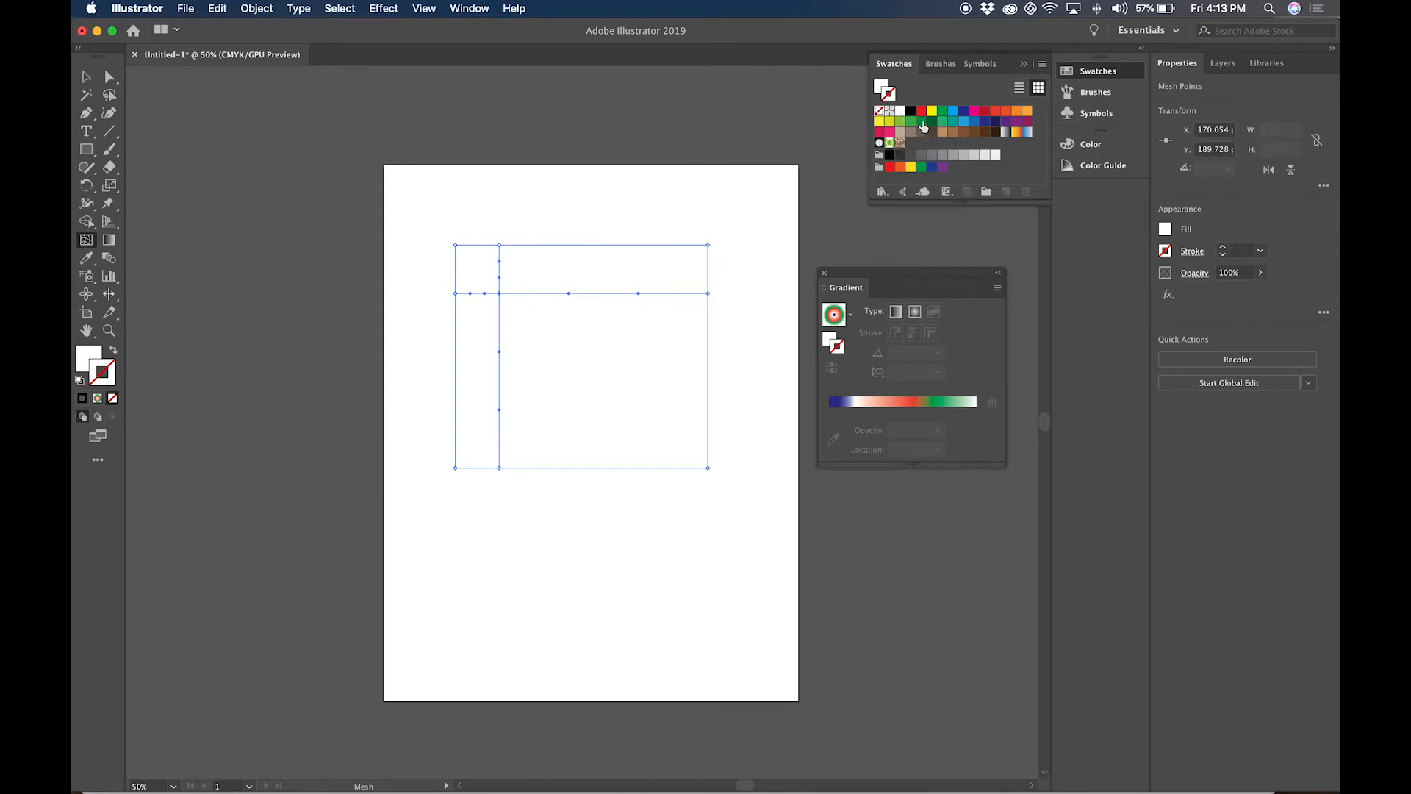
left_click(108, 75)
scroll(500, 328, "down", 1)
left_click(882, 86)
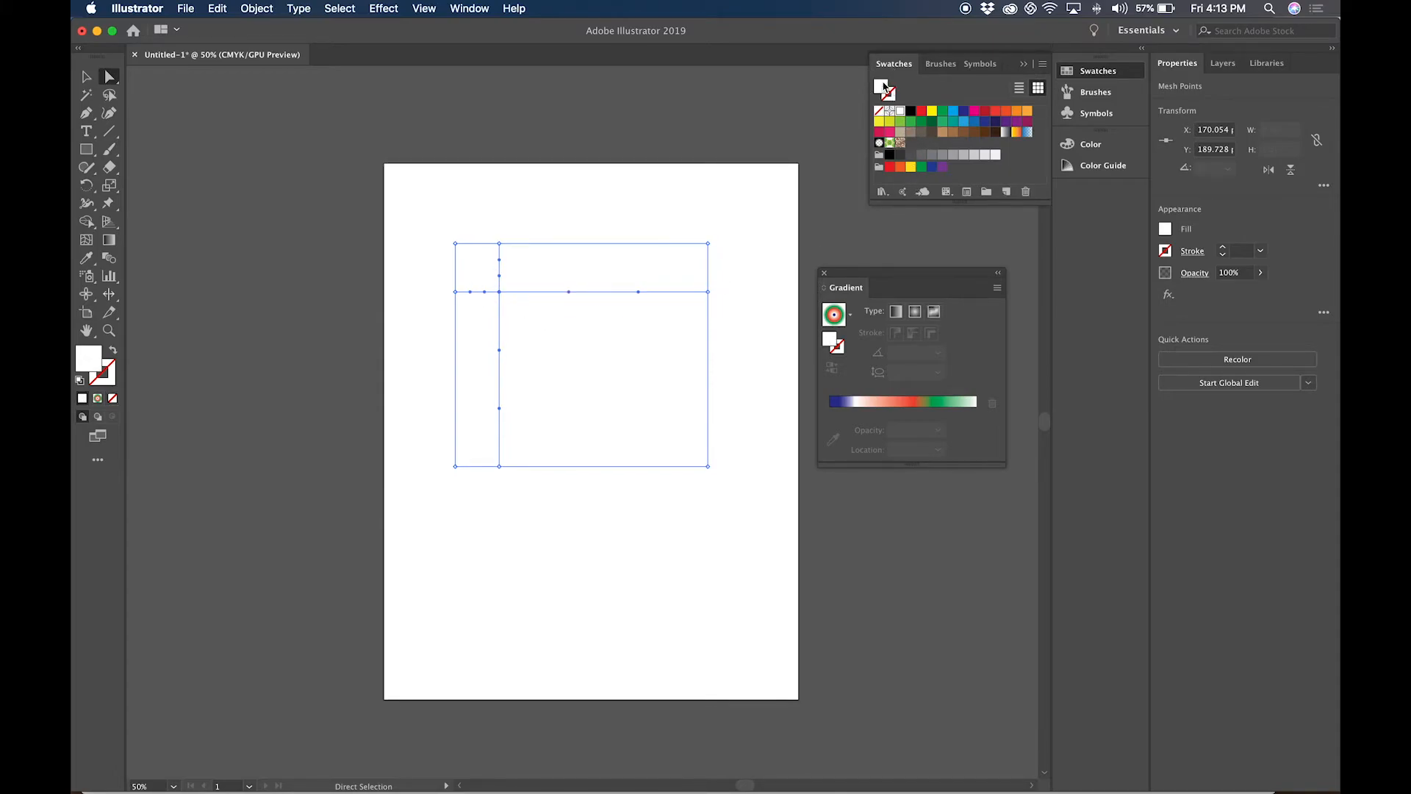
left_click(912, 123)
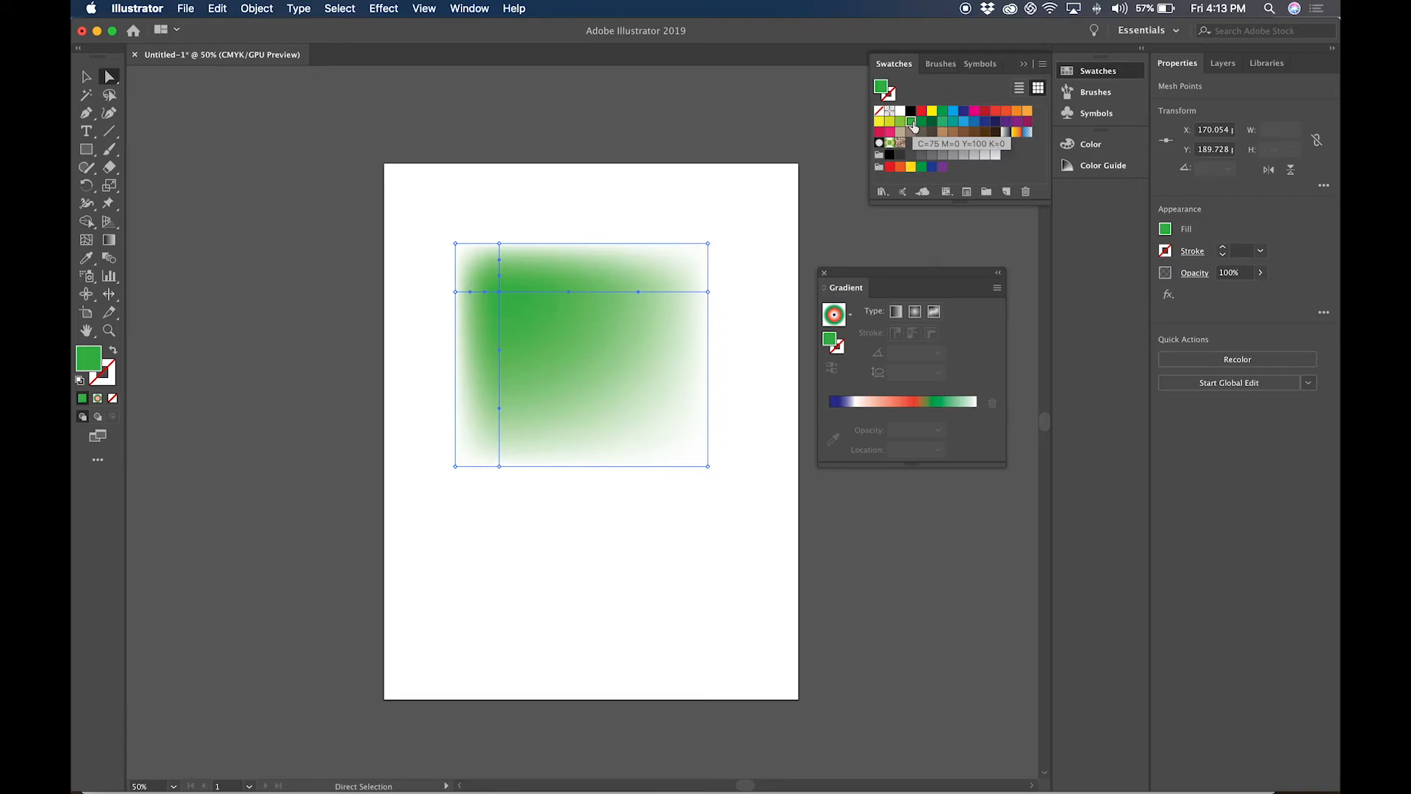
- Add a second mesh point just below the rectangle's center and color it yellow
key("u")
left_click(566, 376)
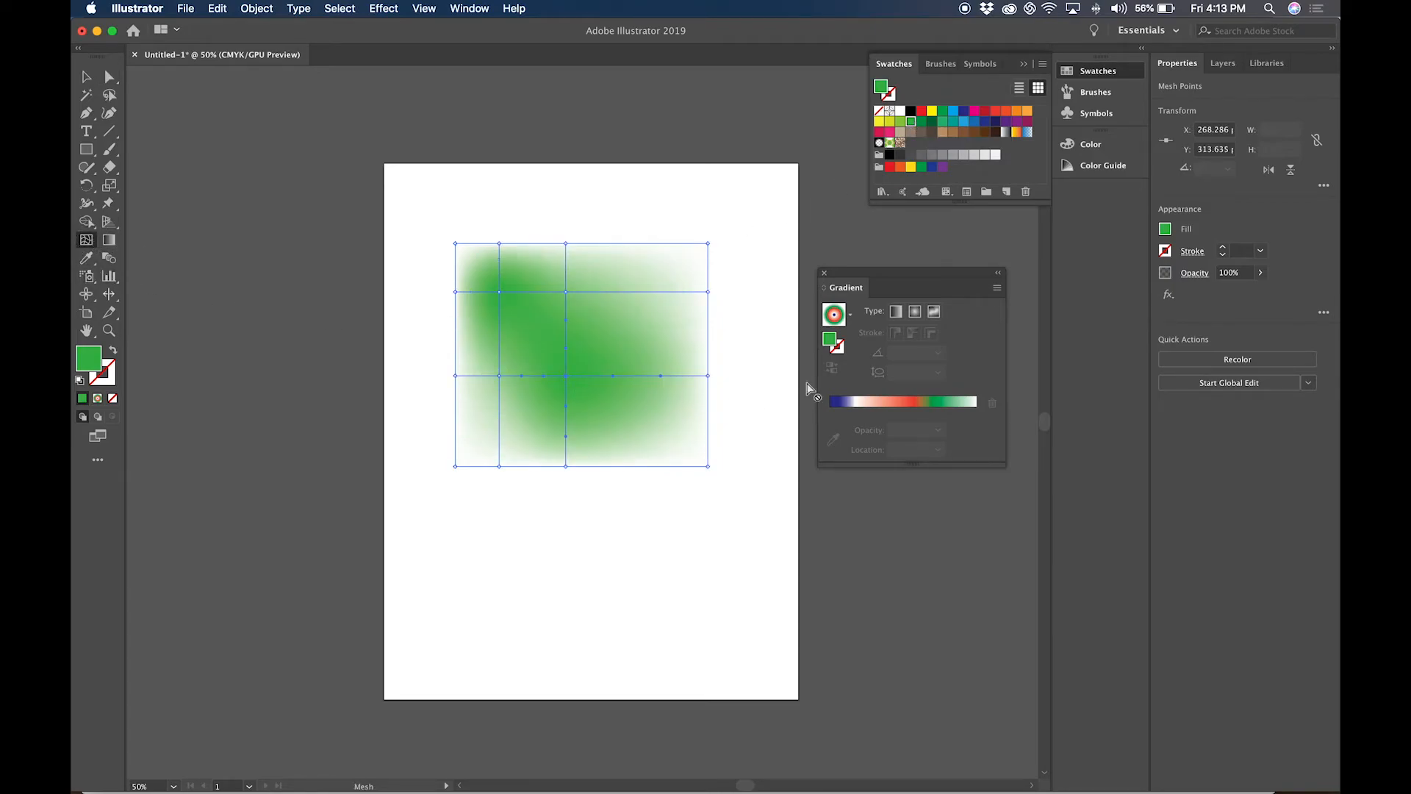
left_click(931, 111)
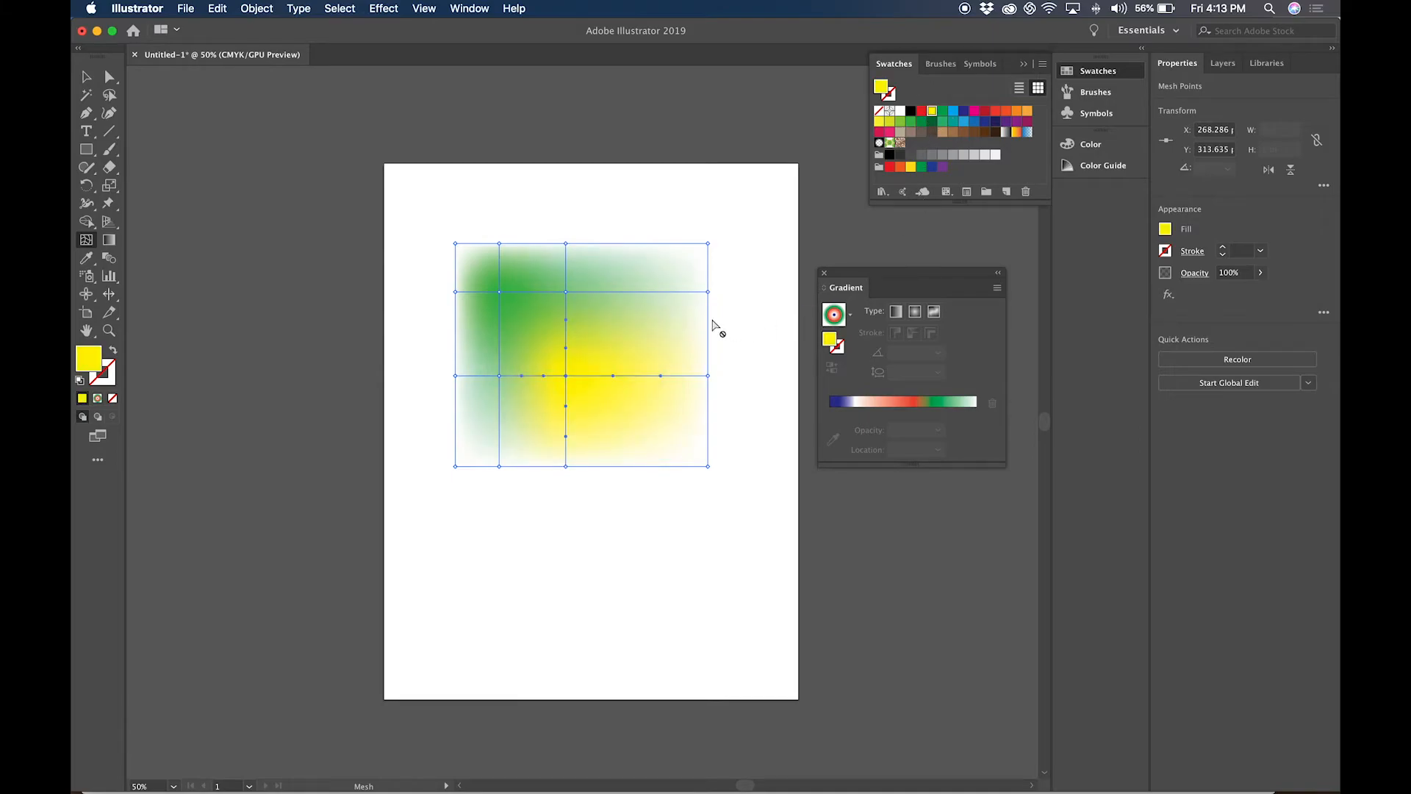
- Add a dark red mesh point right of the yellow one and a light blue mesh point near the lower-right corner
left_click(645, 324)
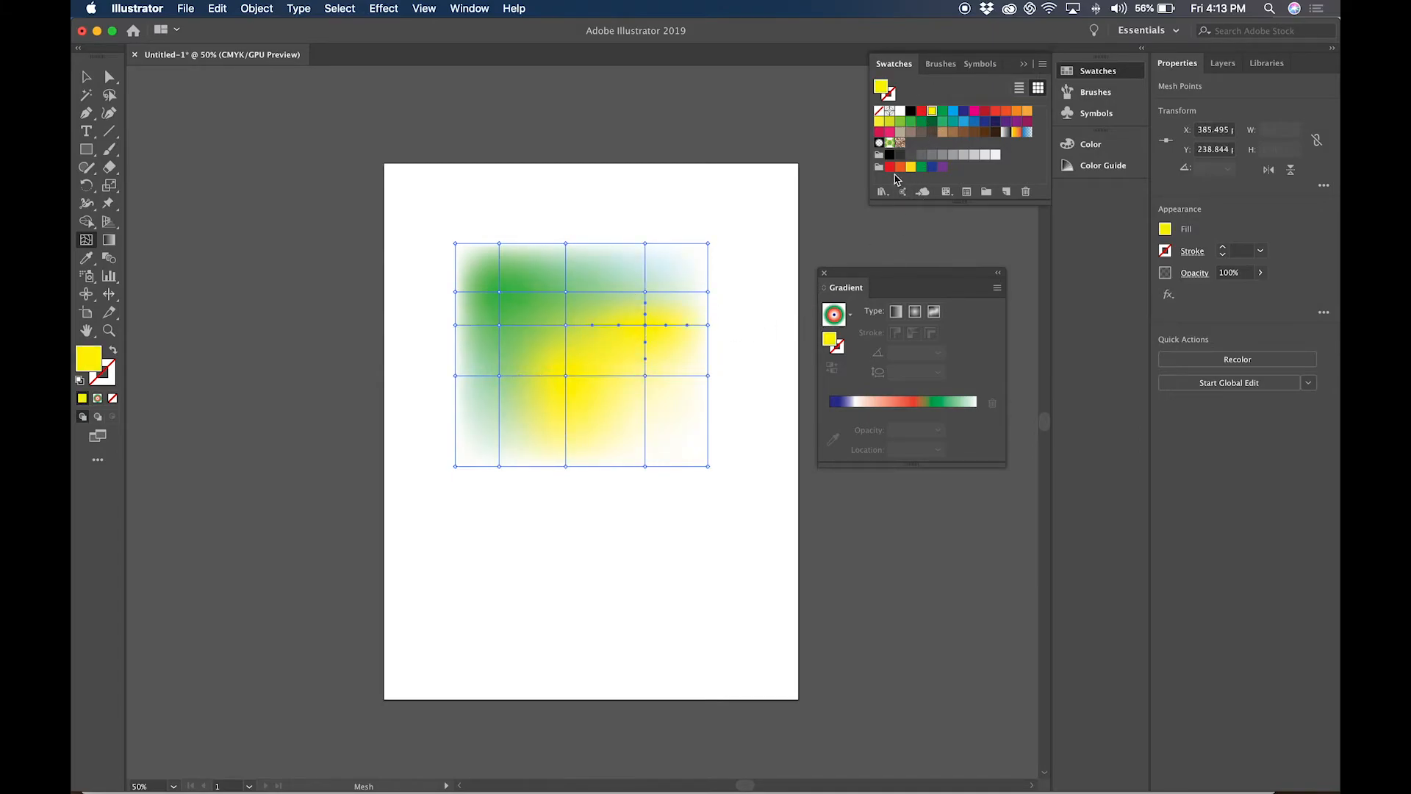
left_click(984, 111)
left_click(684, 426)
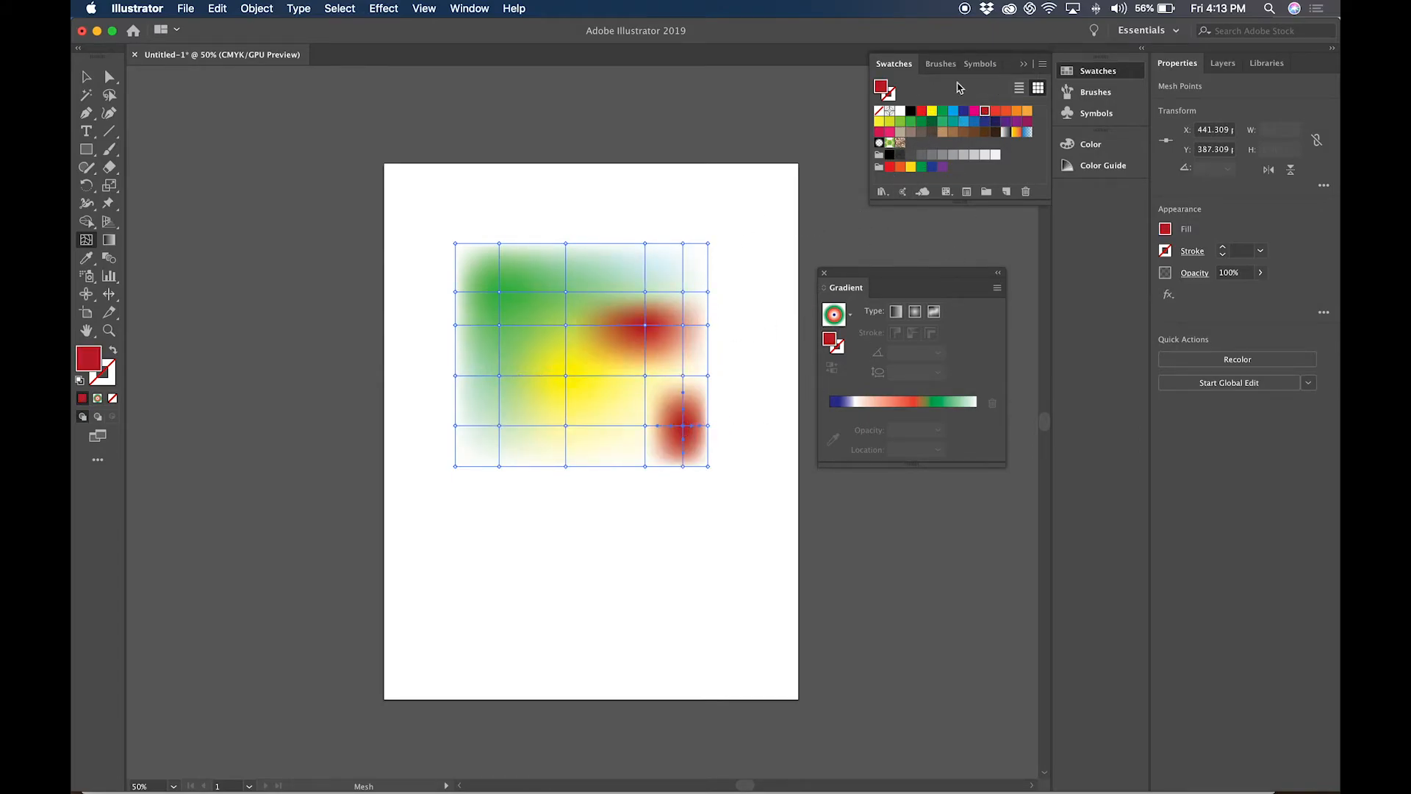
left_click(953, 111)
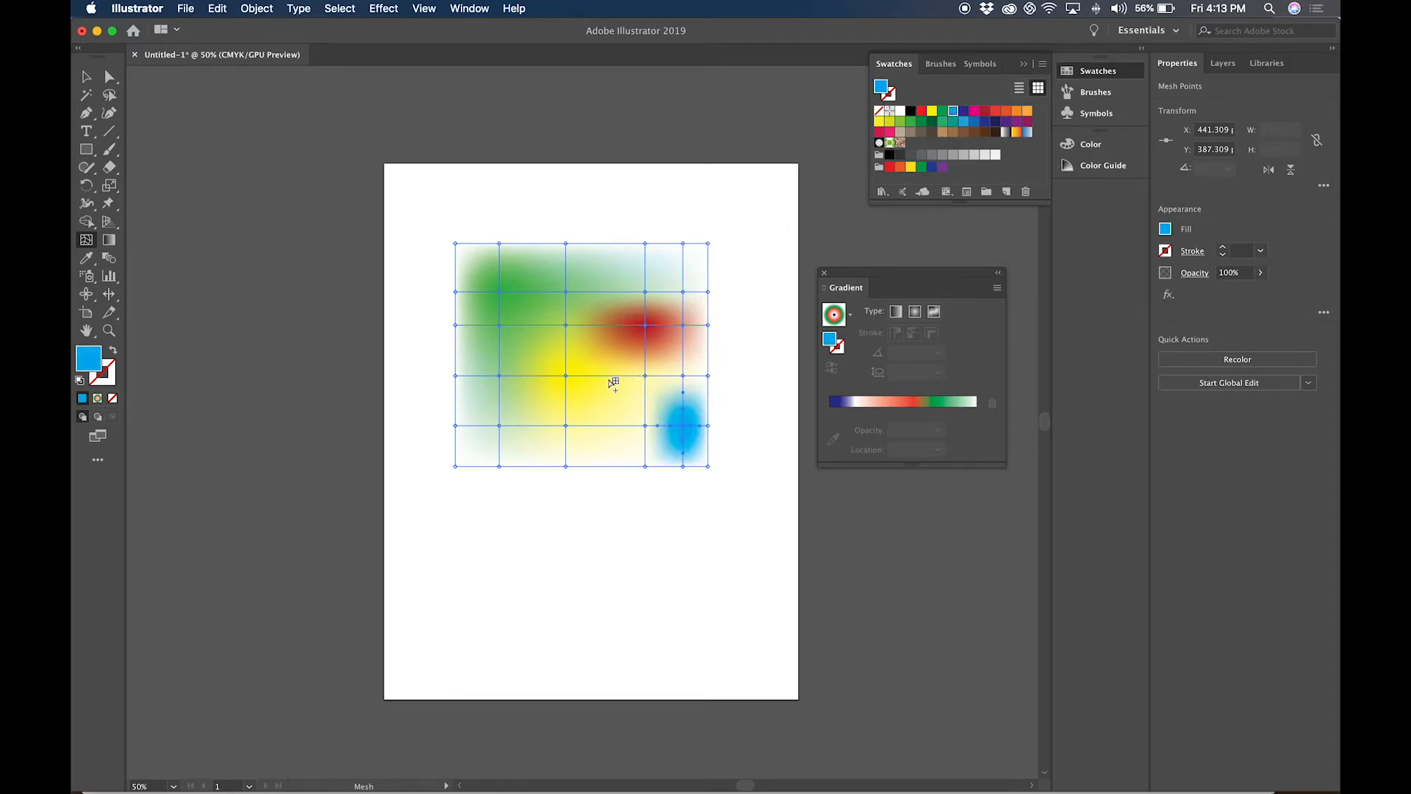
- Color the four mesh points between the corners on the mesh's left edge dark green
left_click(109, 76)
left_click(456, 426)
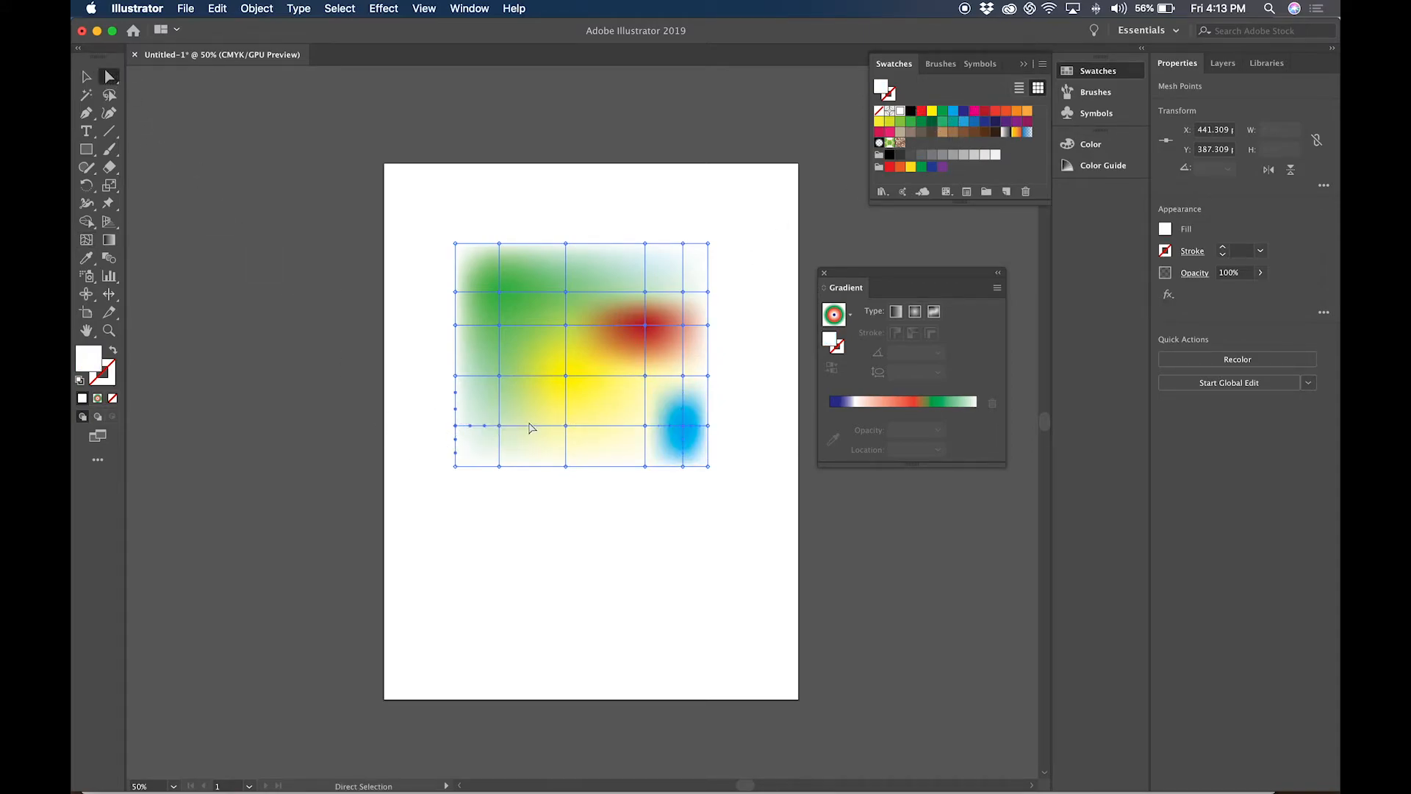
left_click(933, 130)
left_click(455, 376)
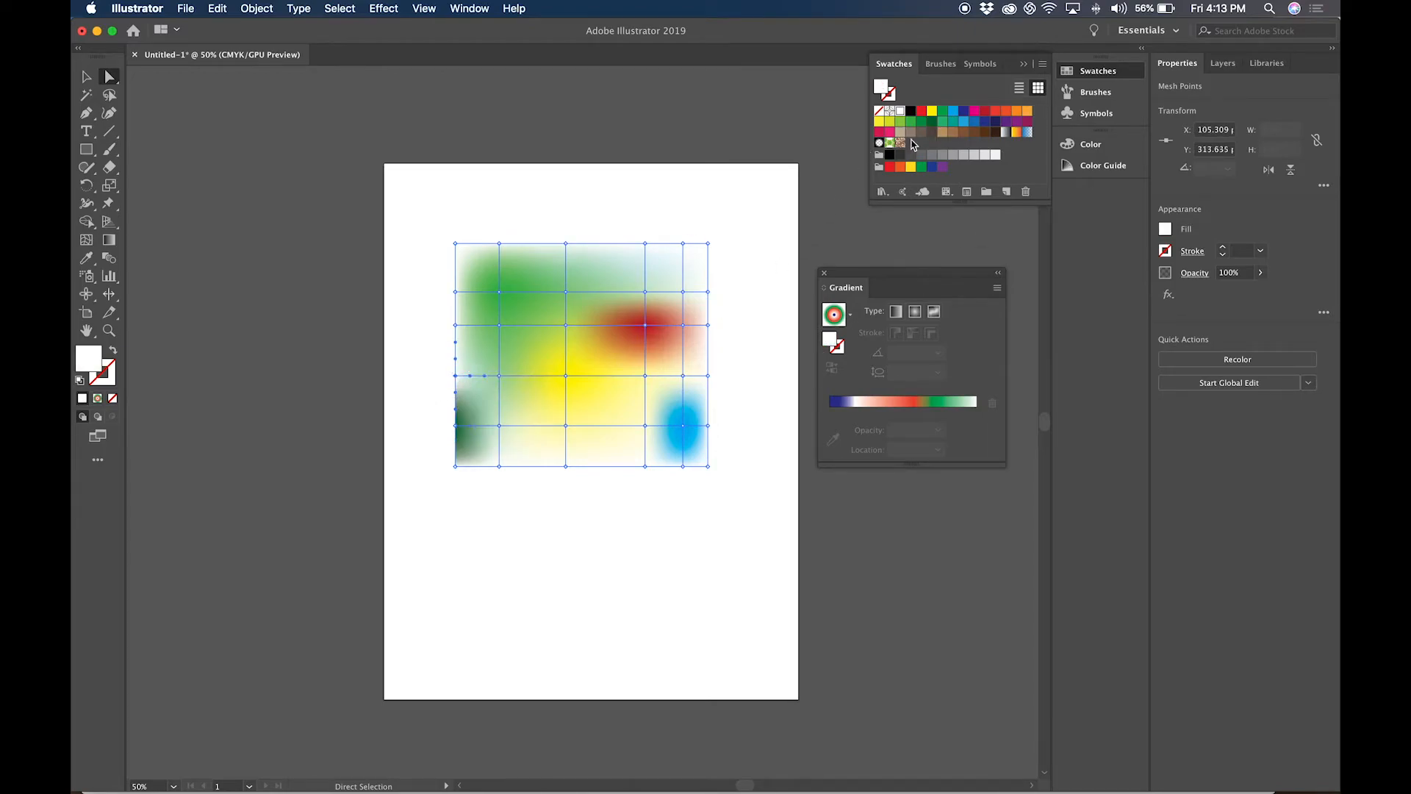
left_click(932, 122)
left_click(456, 324)
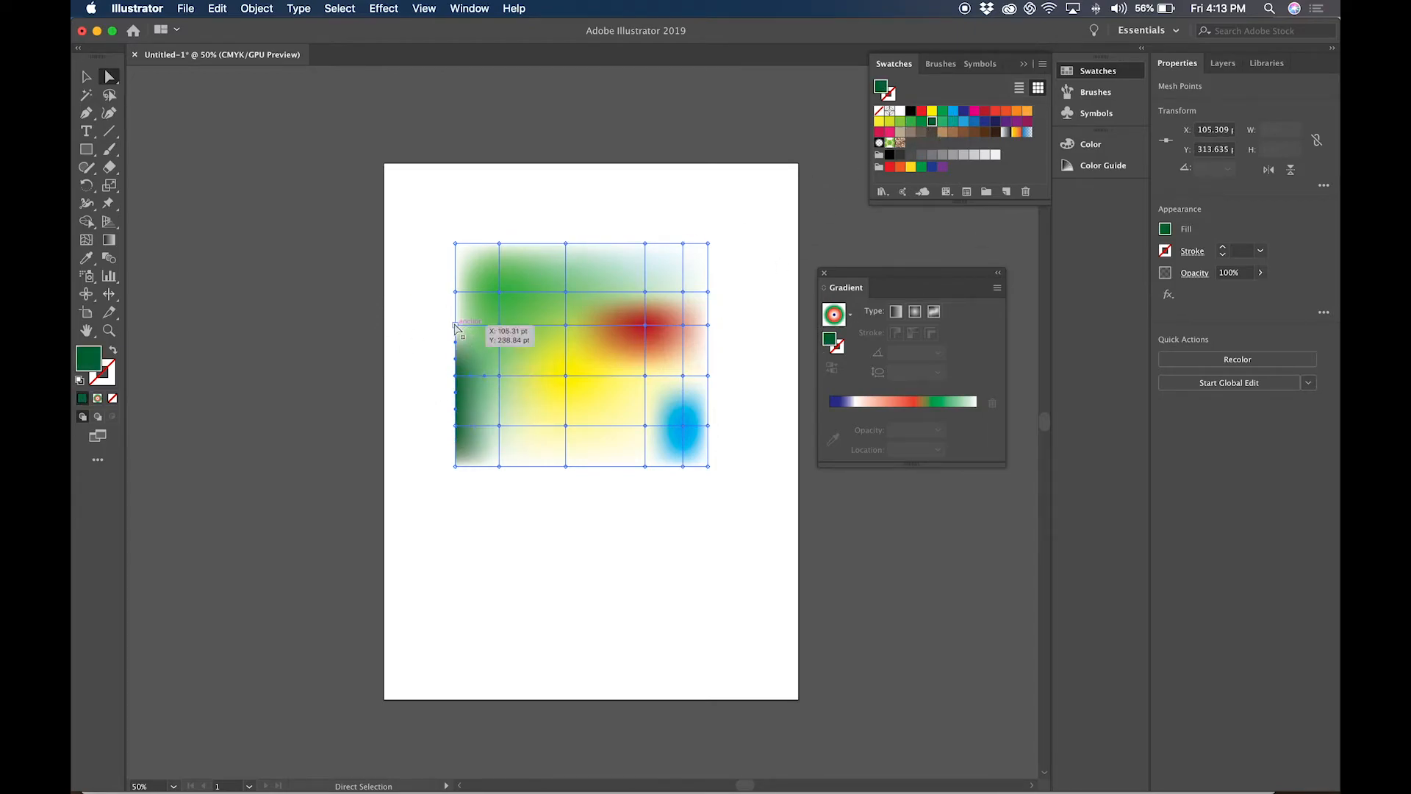
left_click(931, 124)
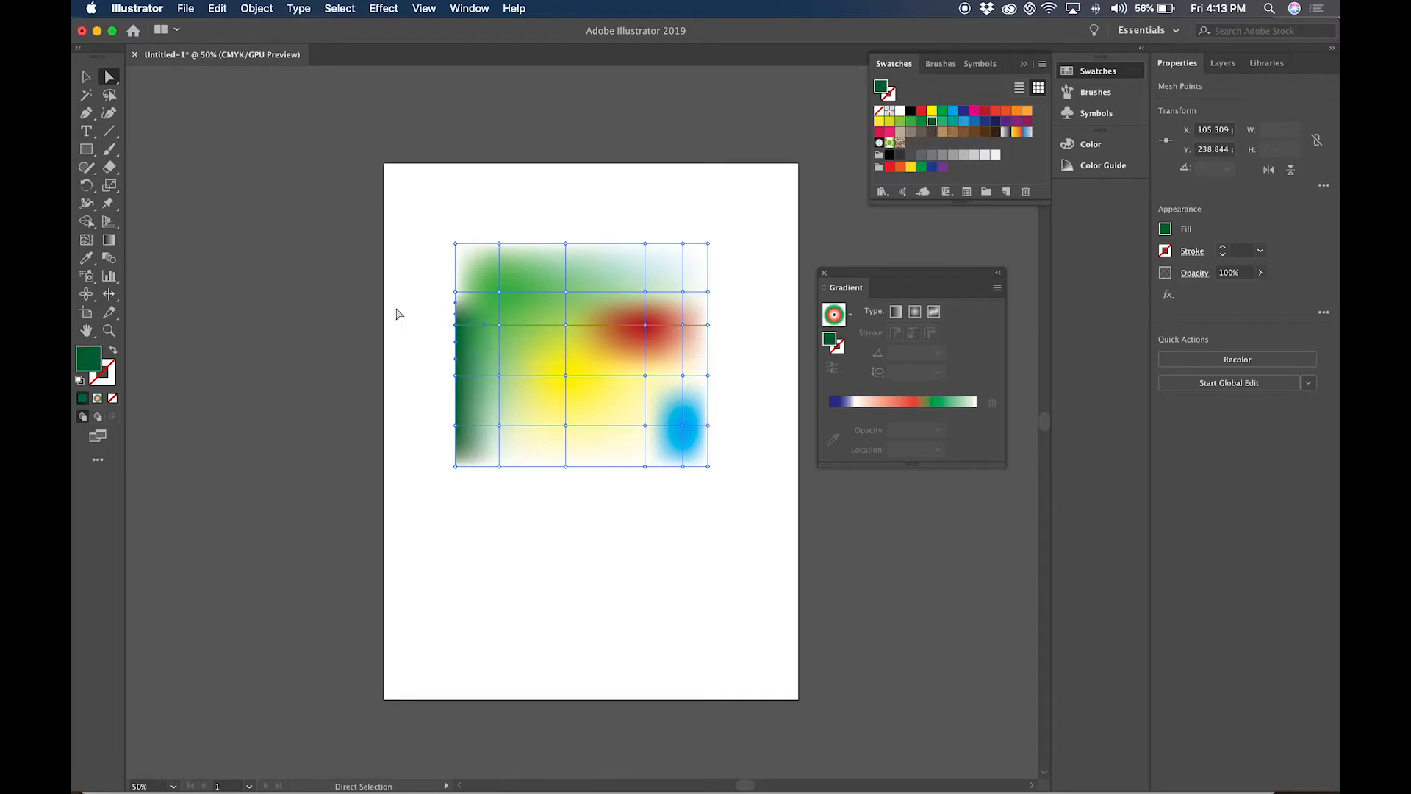
left_click(454, 294)
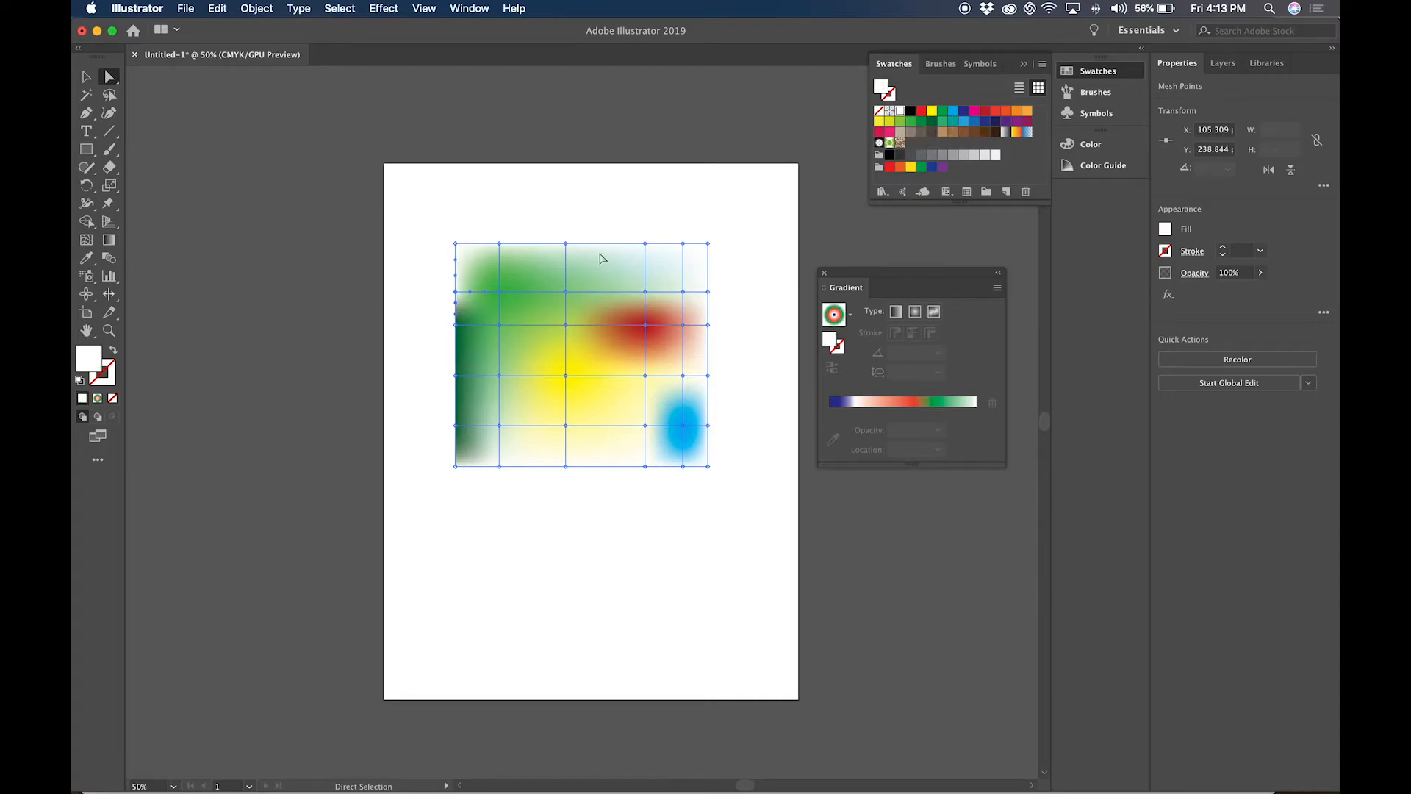
left_click(935, 123)
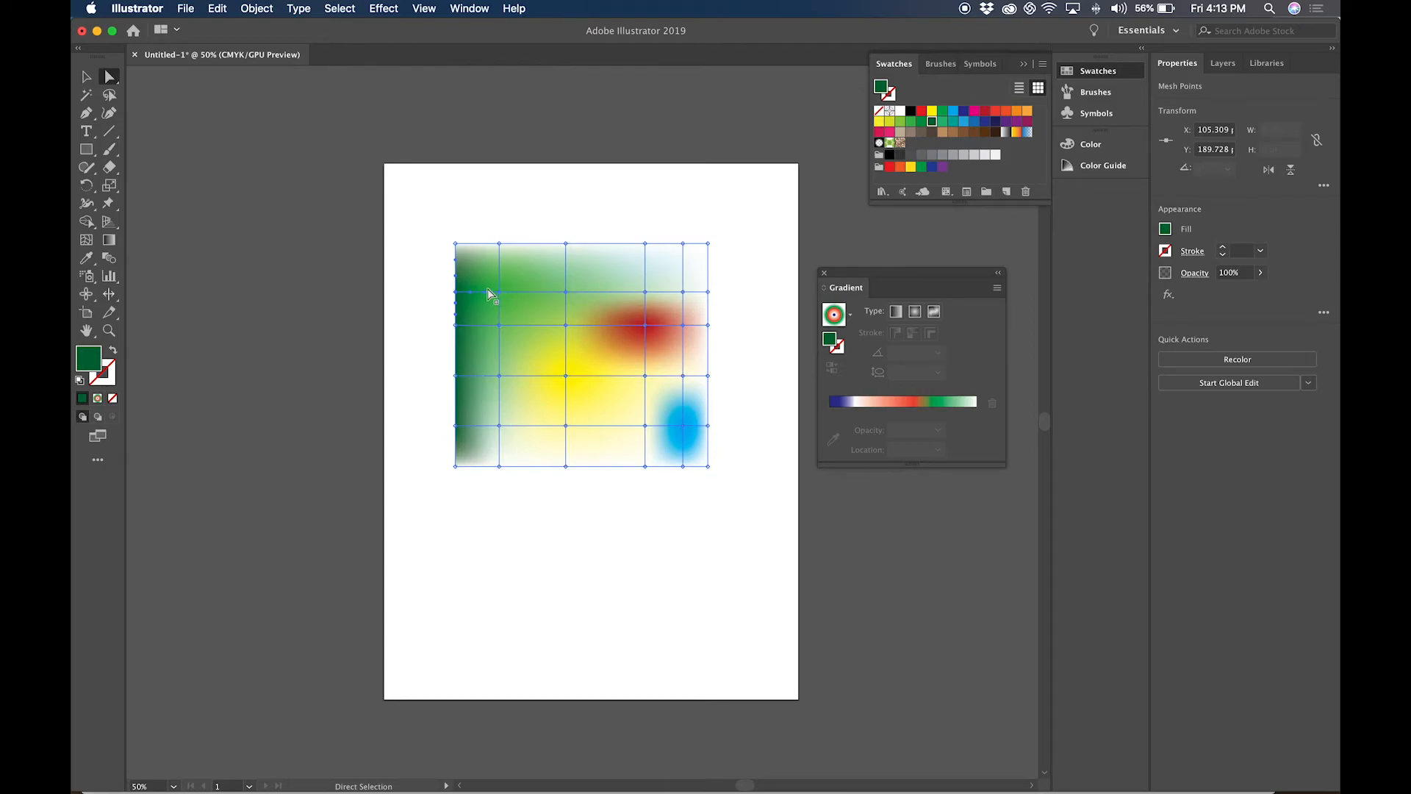
- Warp the mesh by shifting points of its first inner vertical line toward the center, then deselect it
left_click_drag(488, 297, 516, 398)
left_click(456, 204)
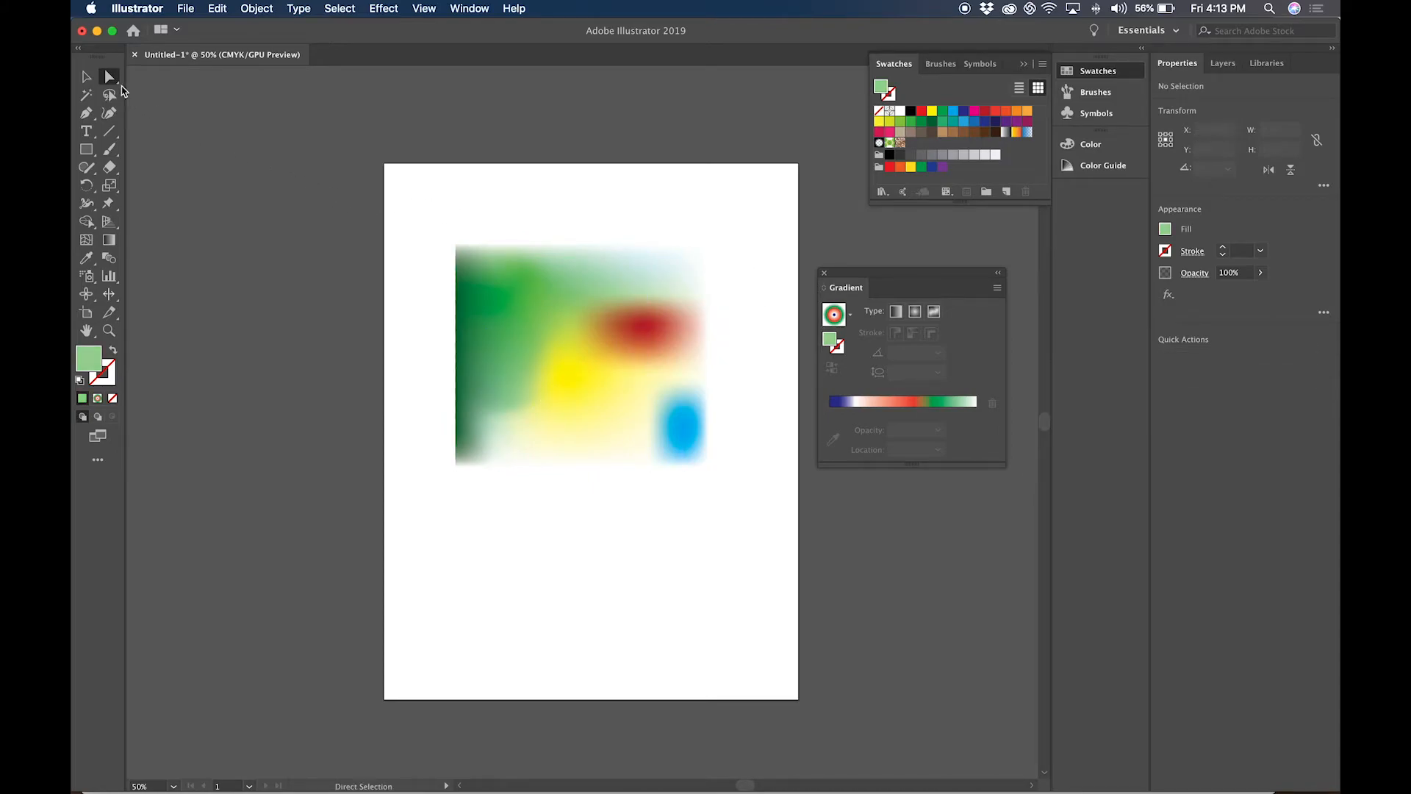
- Delete the mesh object and draw a light green rectangle about 369 by 314 pt in its place
key("v")
left_click(558, 367)
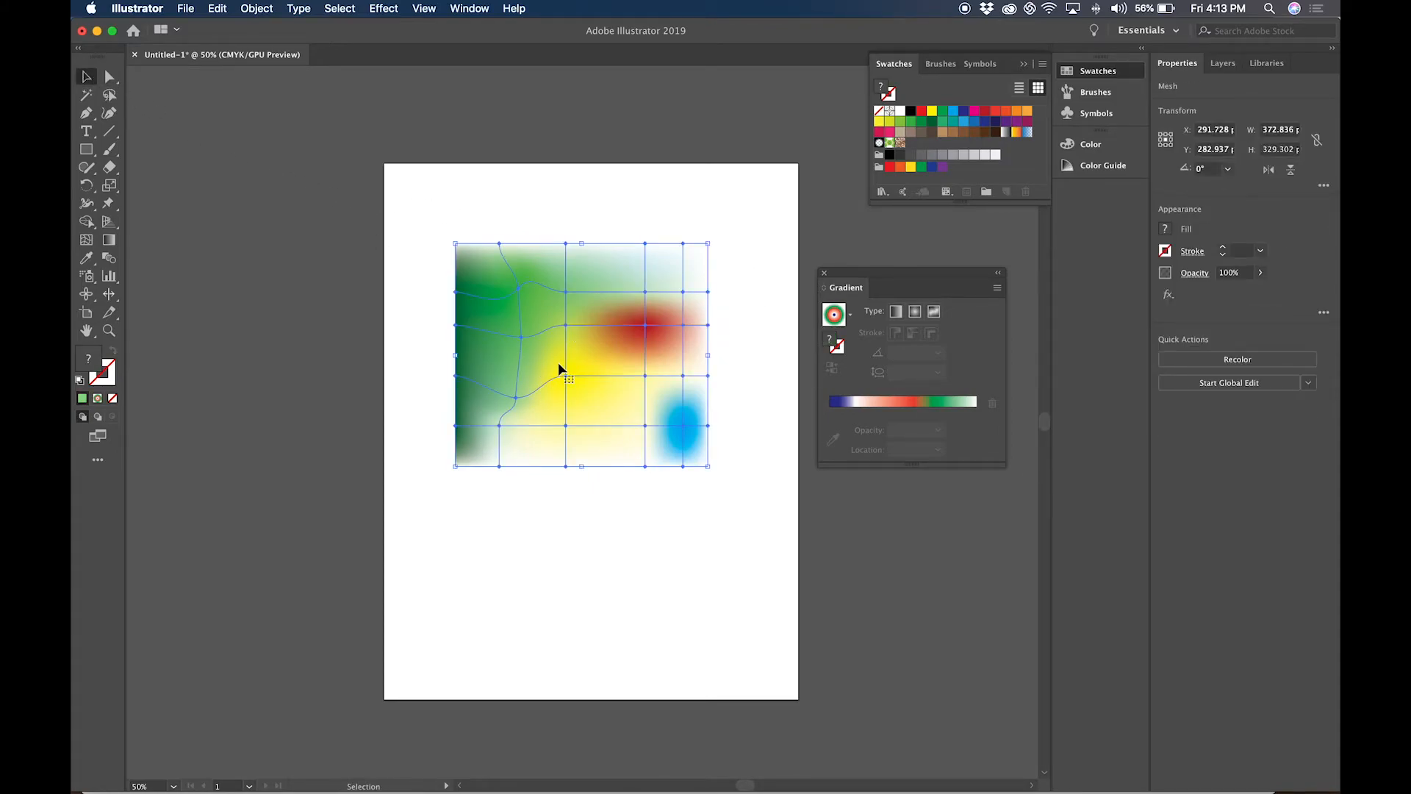
key("BackSpace")
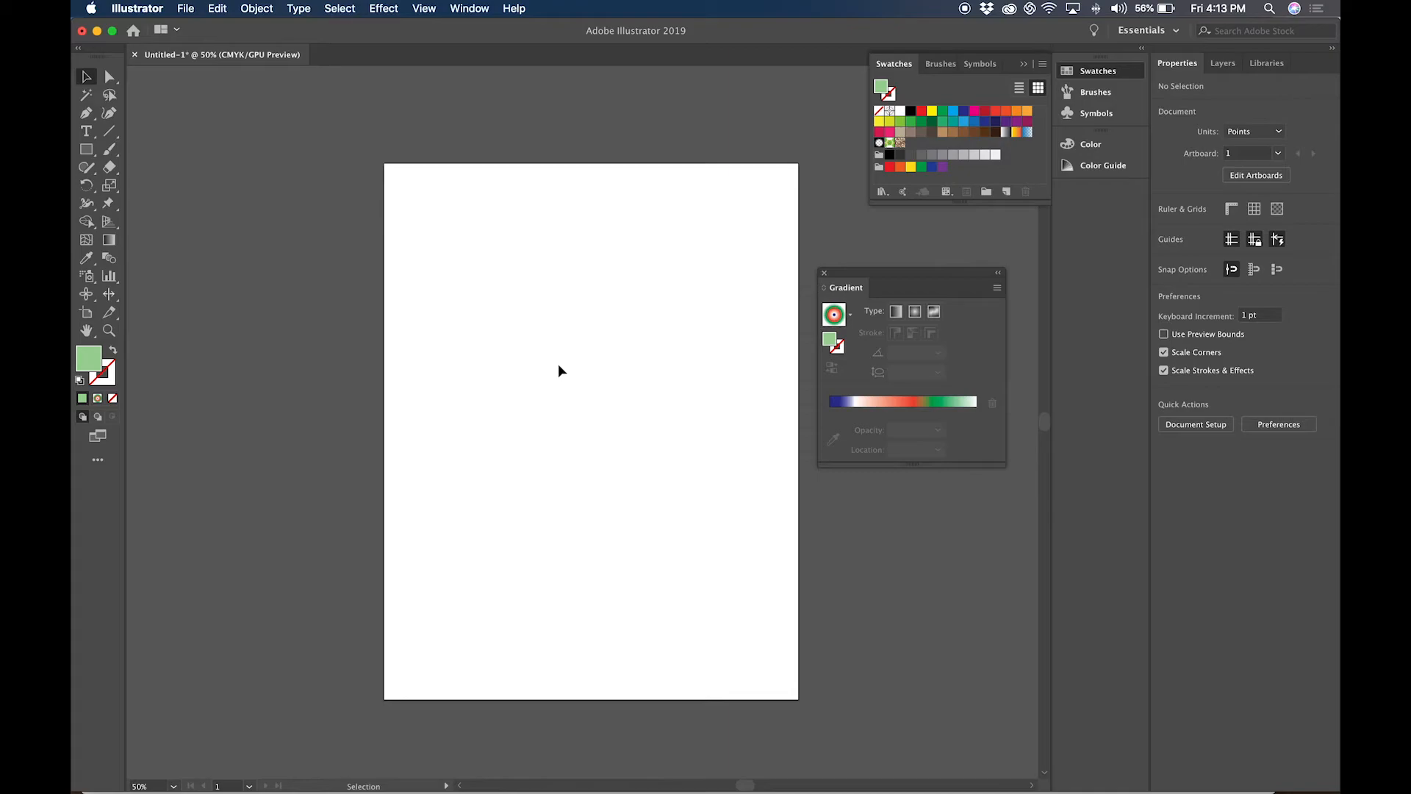
left_click(86, 150)
left_click_drag(430, 255, 679, 468)
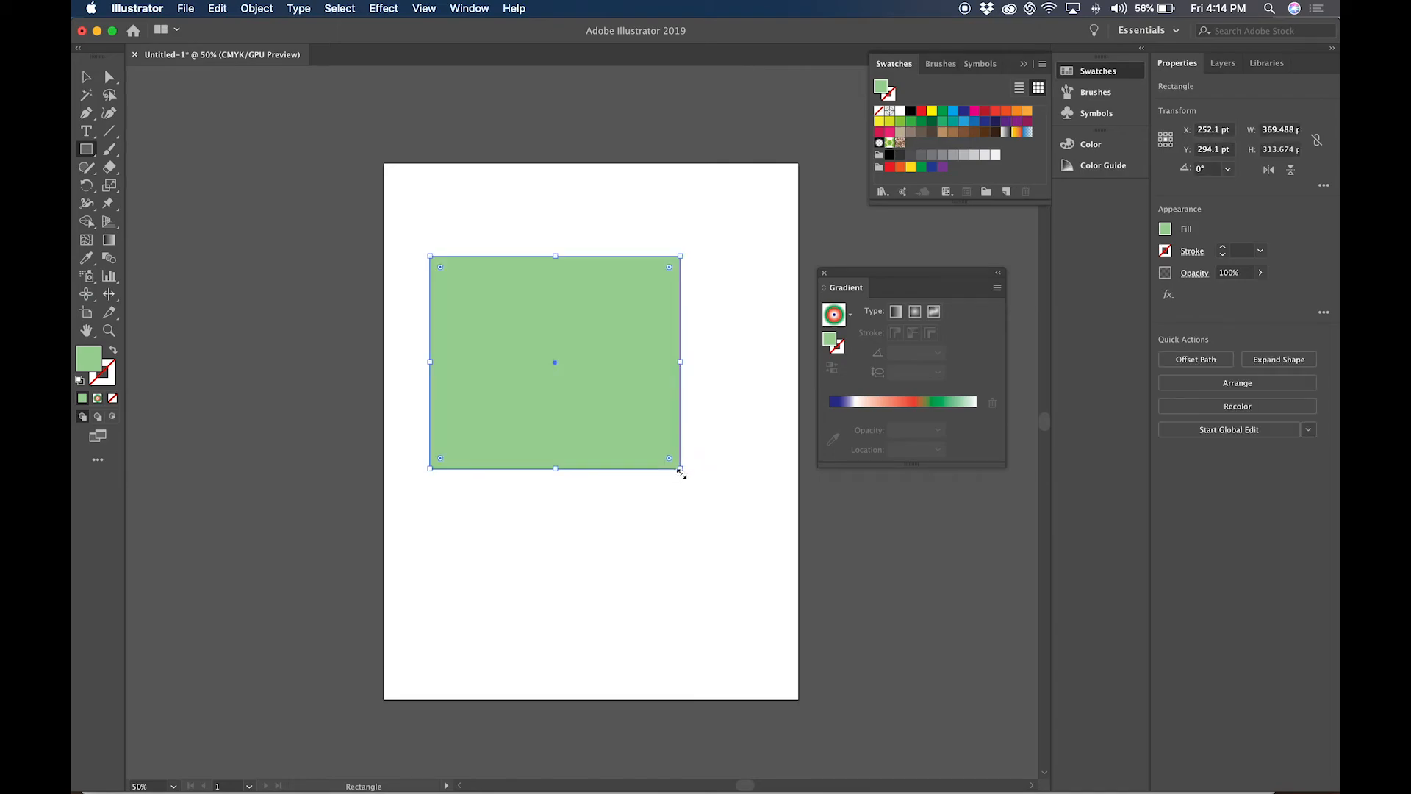
- Apply a freeform points gradient to the rectangle and move its upper-right and lower-left color stops toward the center
left_click(936, 313)
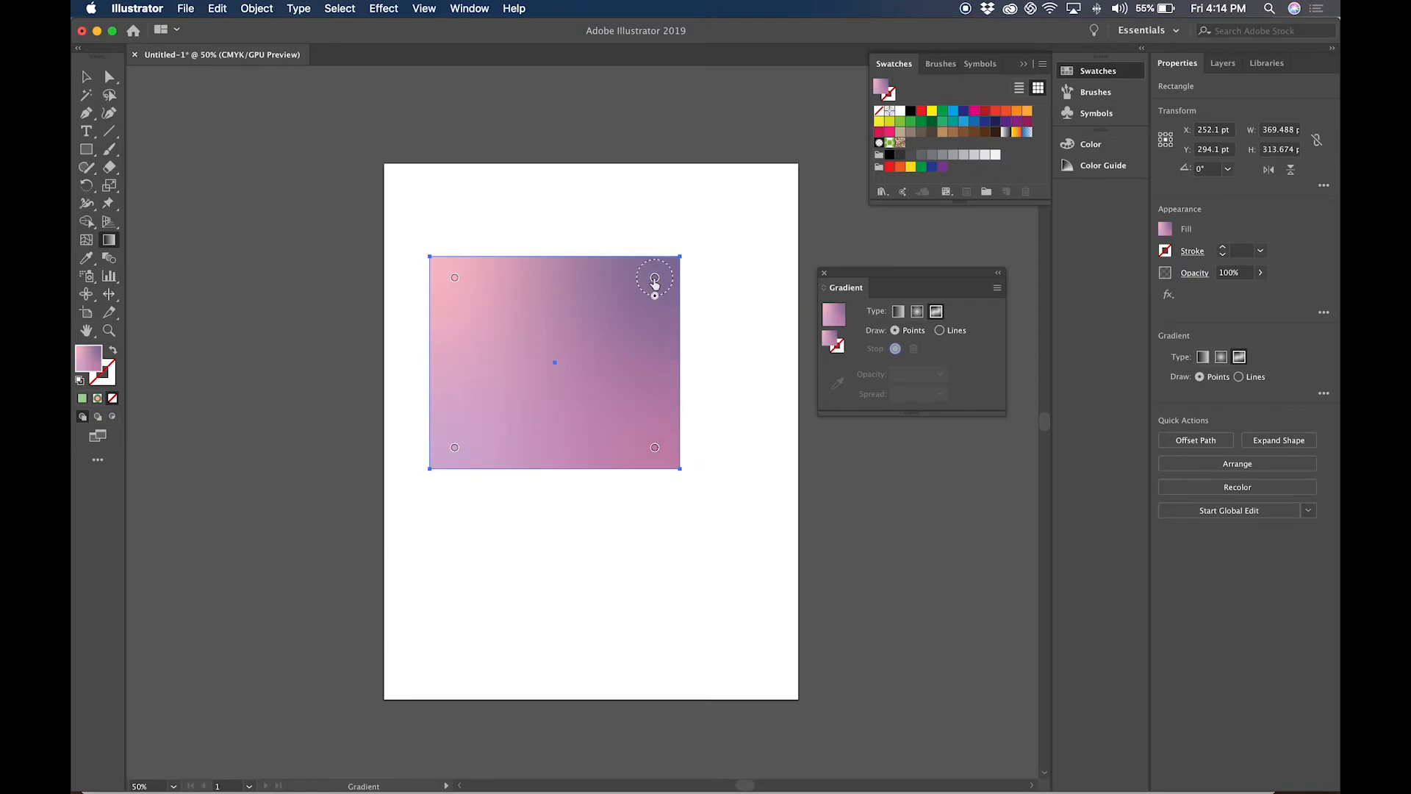
left_click_drag(655, 278, 604, 330)
left_click_drag(455, 447, 521, 396)
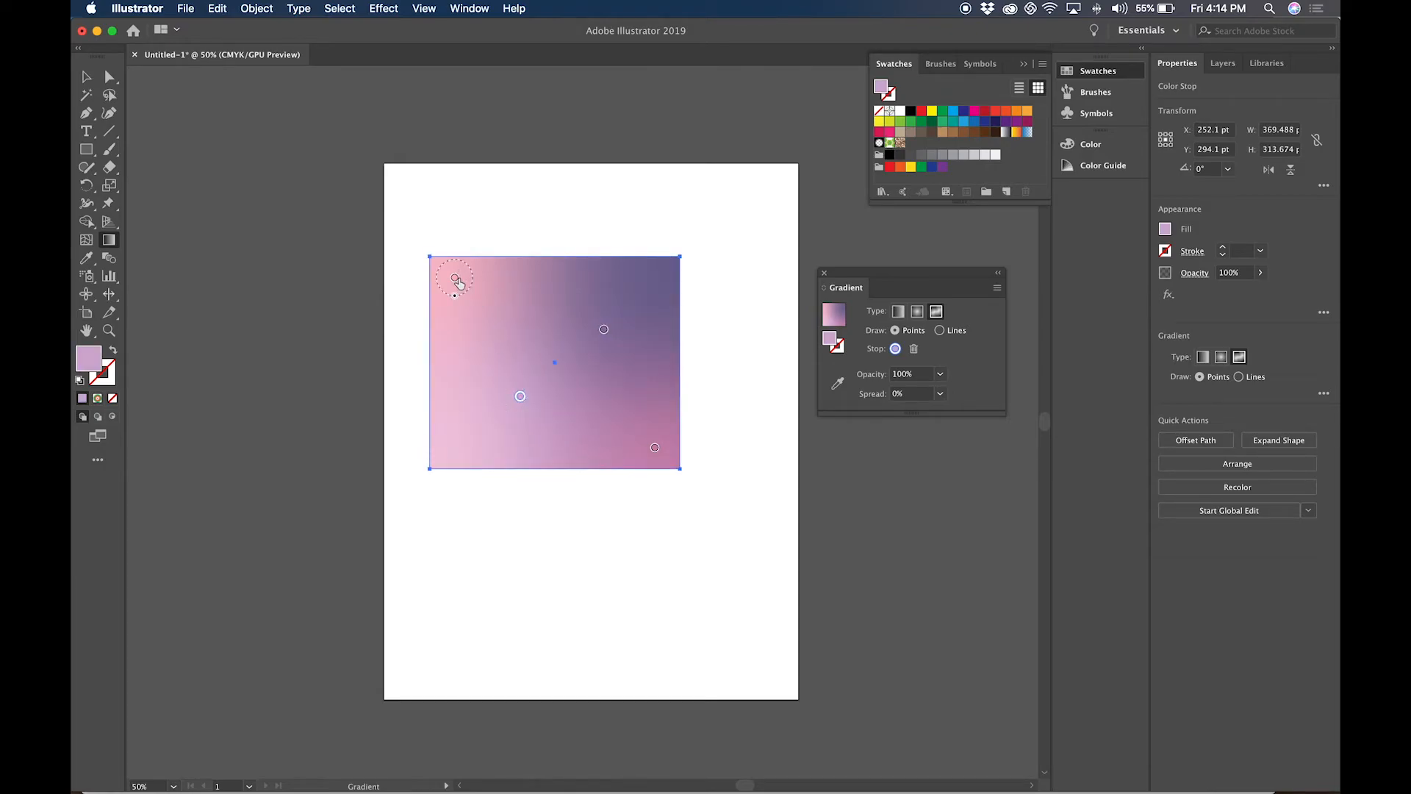
- Set the cyan of the rectangle's upper-left color stop to 75% and slightly widen the spread of the upper-right stop
double_click(455, 279)
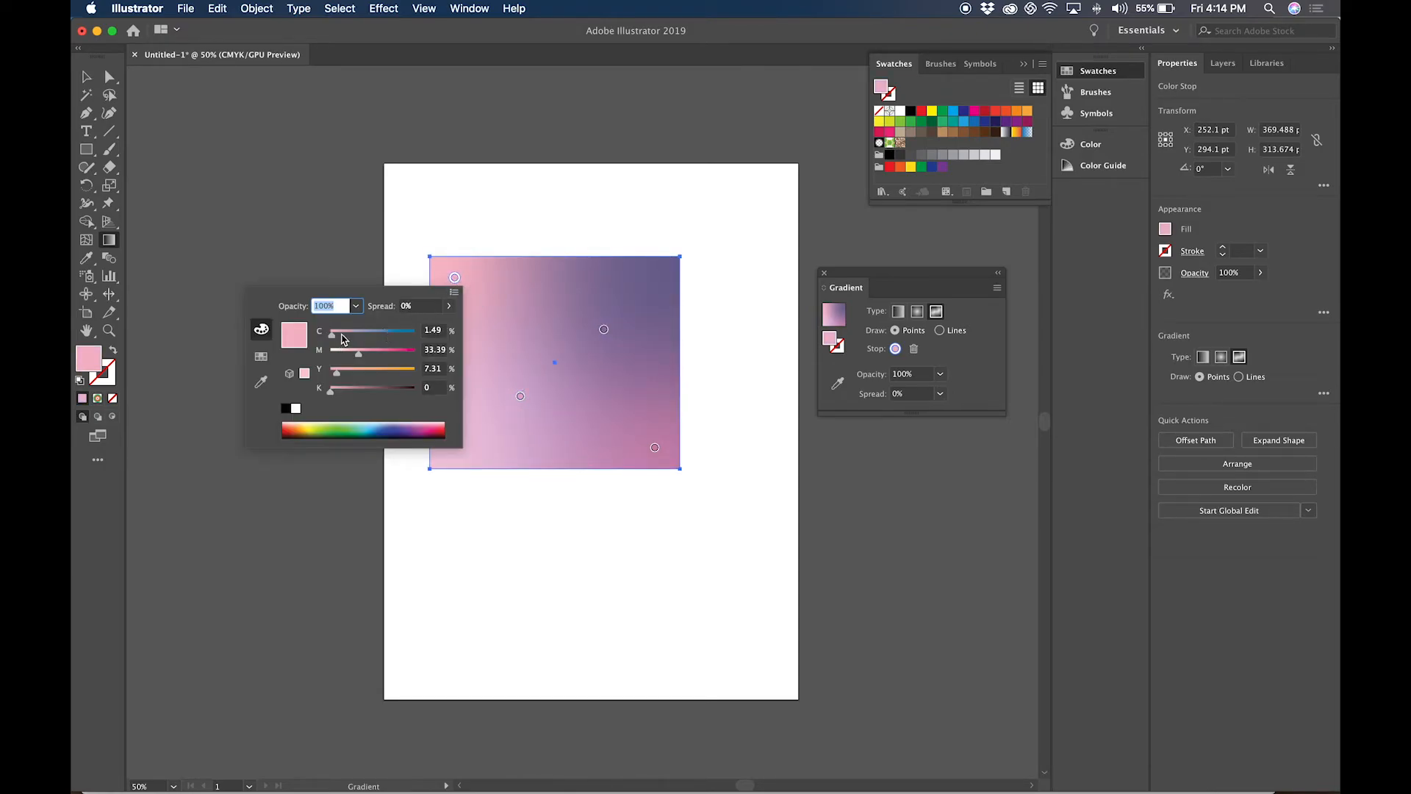
left_click_drag(341, 335, 392, 339)
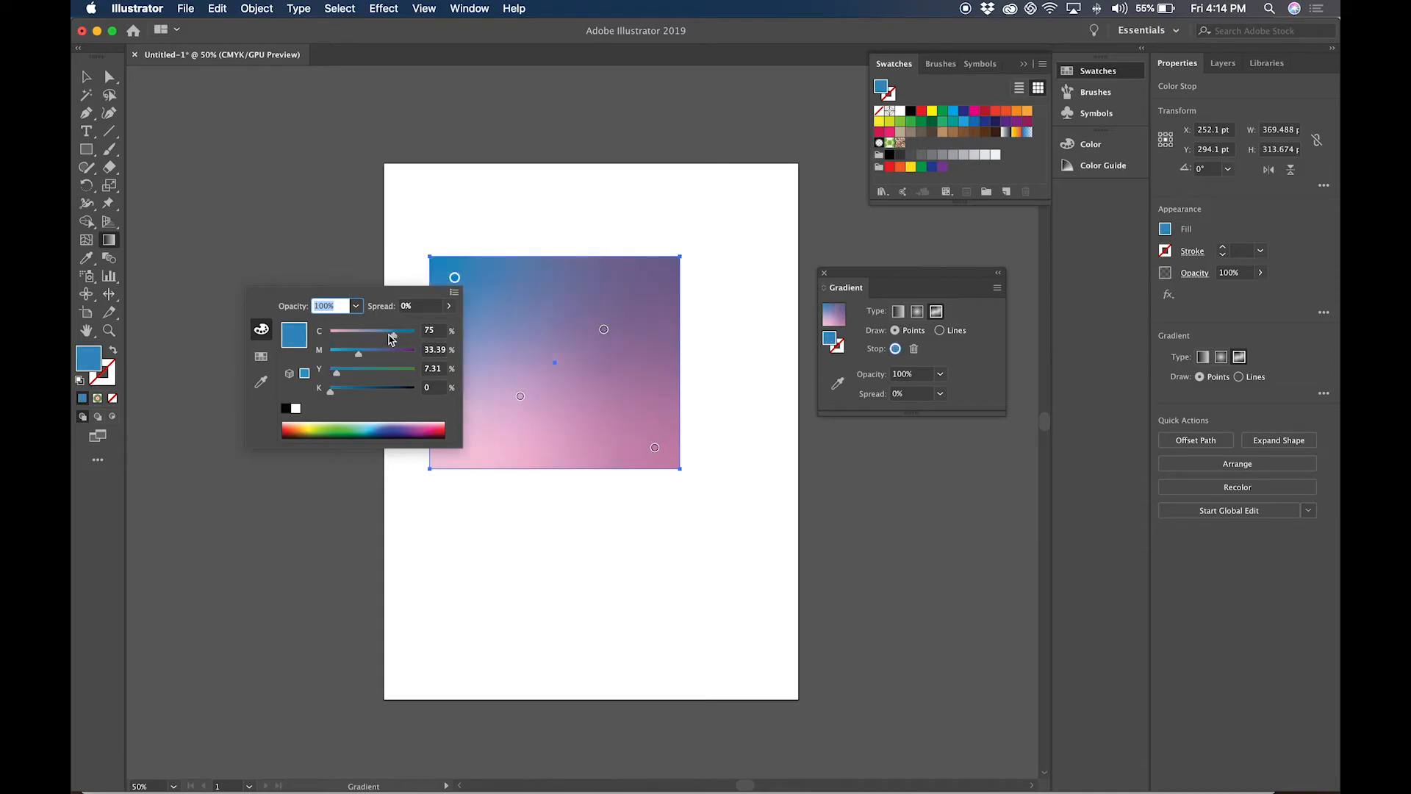
left_click(655, 448)
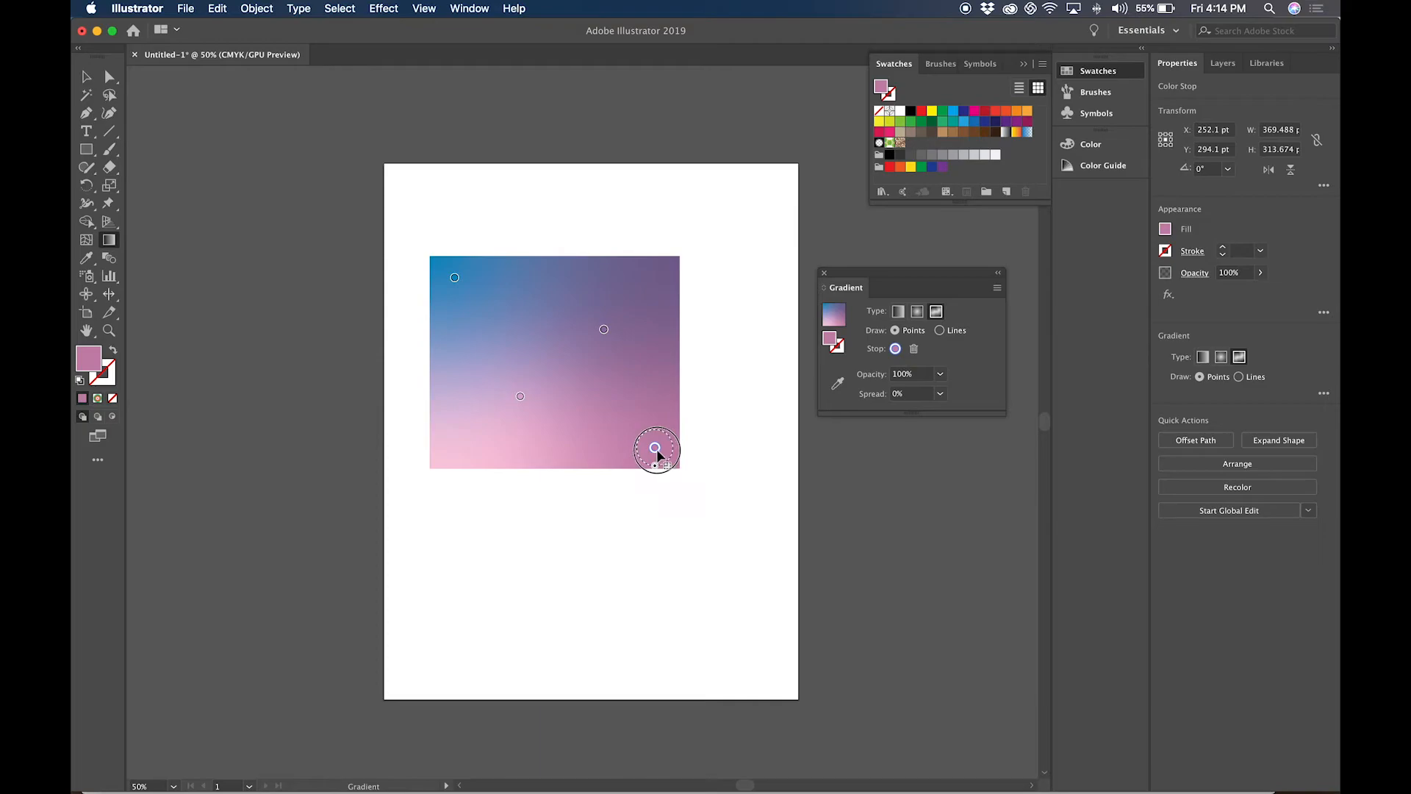
left_click(597, 334)
mouse_move(605, 349)
left_mouse_down()
mouse_move(617, 390)
mouse_move(608, 343)
mouse_move(607, 357)
left_mouse_up()
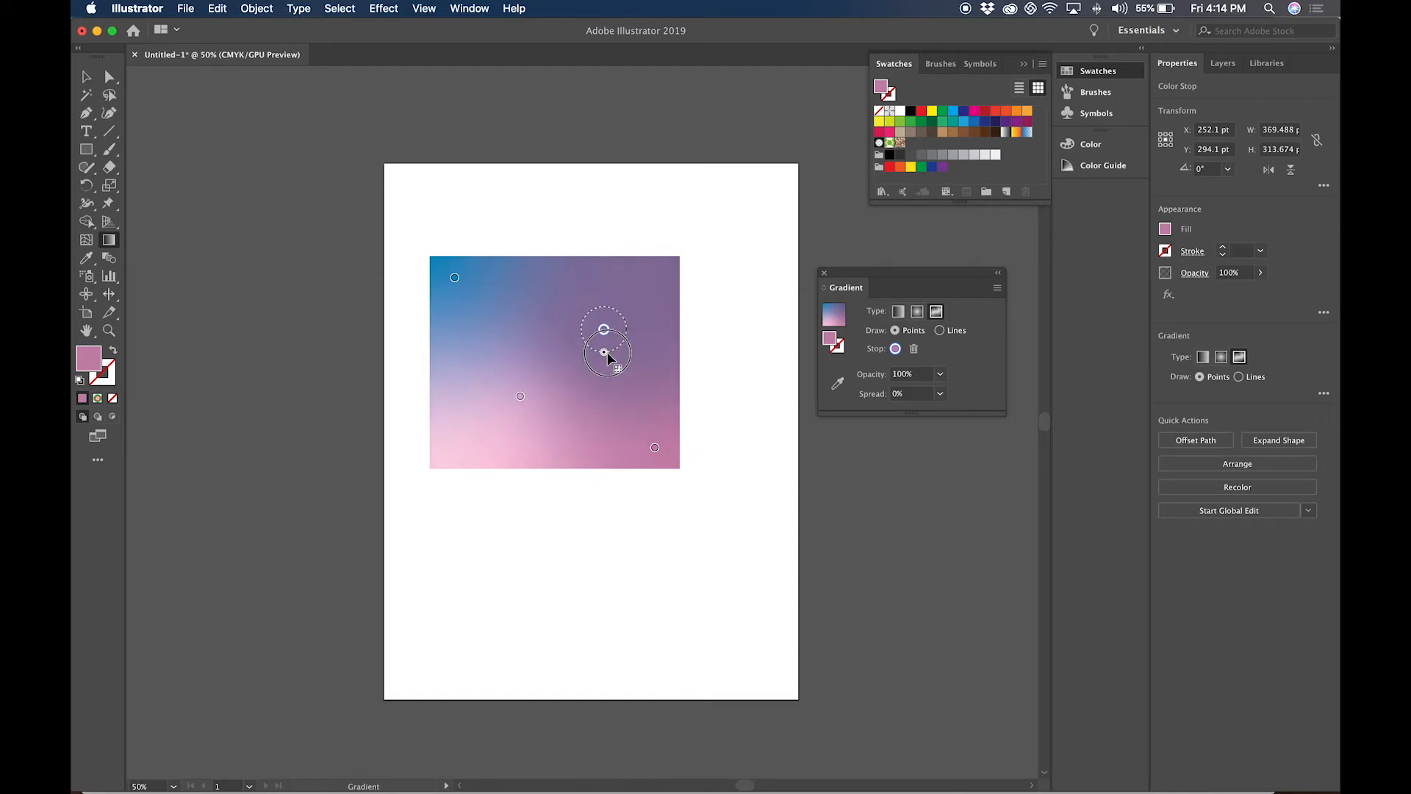
- Add a dark green color stop near the rectangle's center and delete it again
left_click(536, 344)
left_click(931, 122)
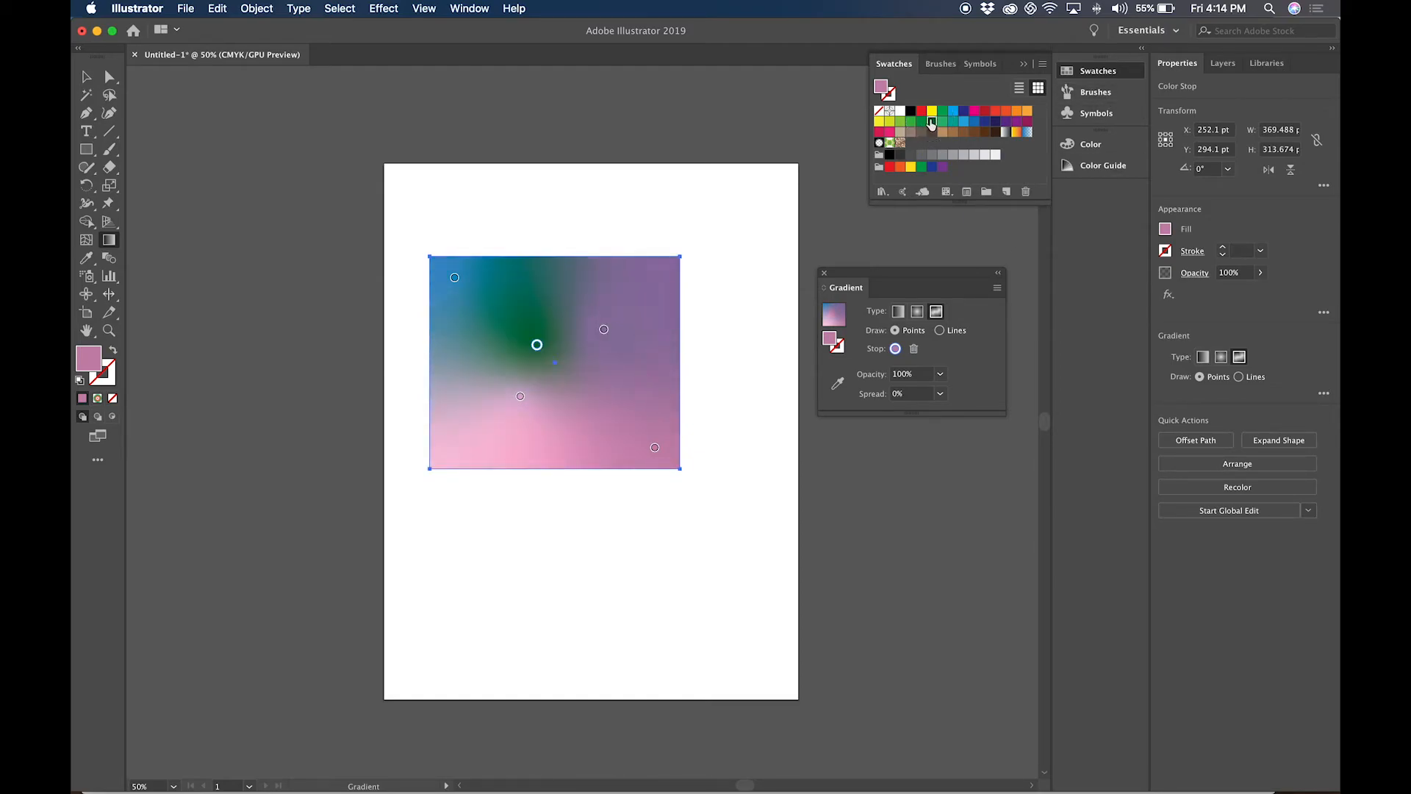
key("BackSpace")
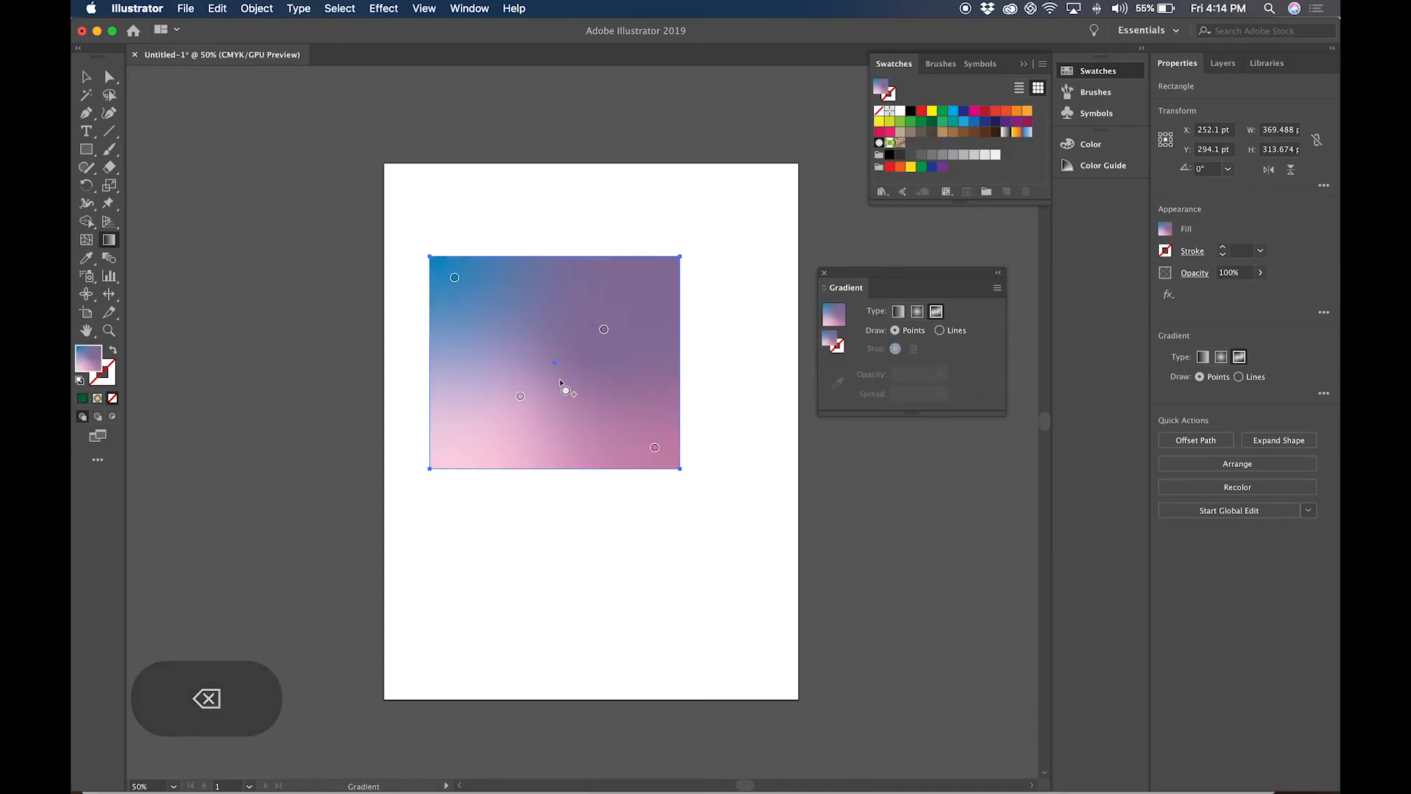
- Rearrange the rectangle's color stops, placing pink at the upper center and moving the purple and lilac stops outward toward their corners
key("super+z")
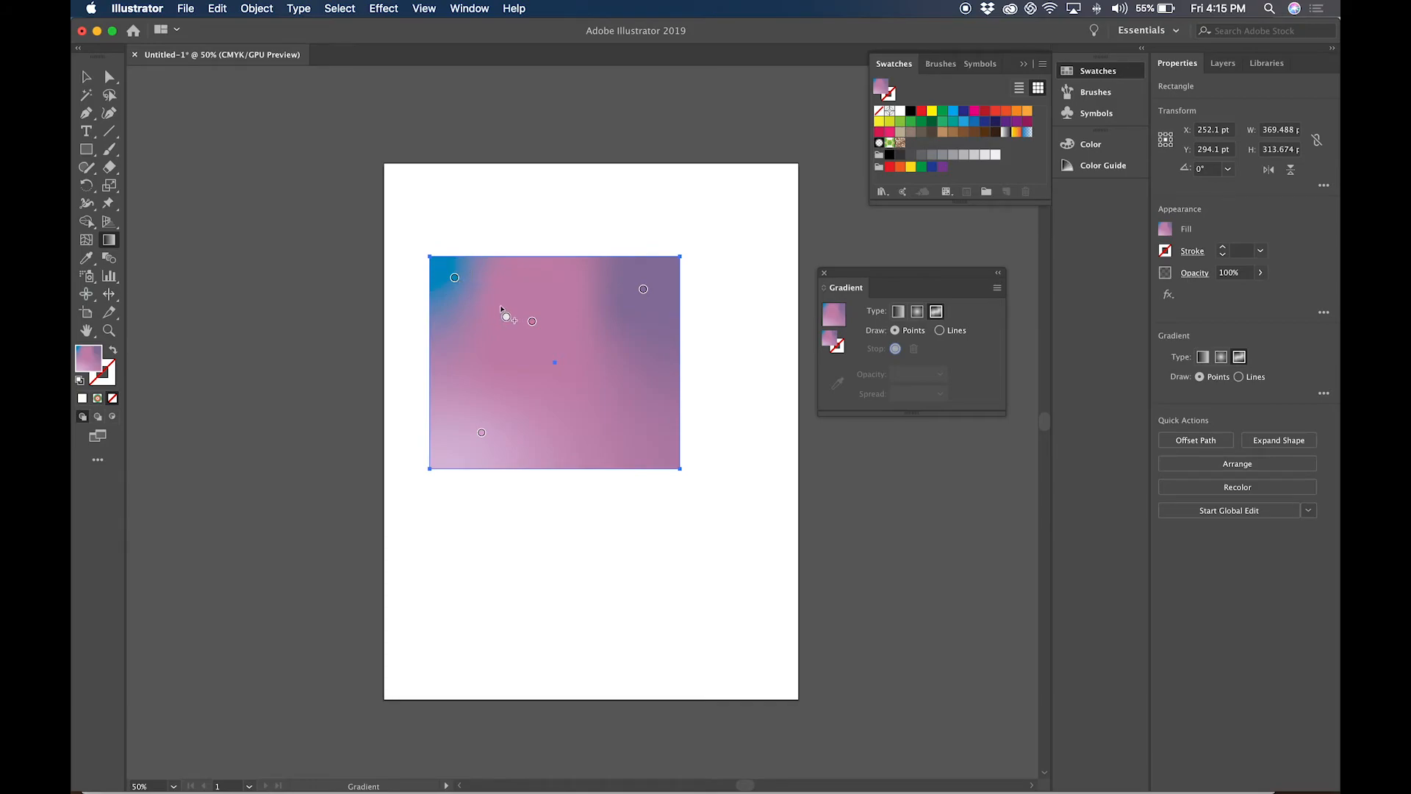
left_click(532, 320)
left_click(643, 289)
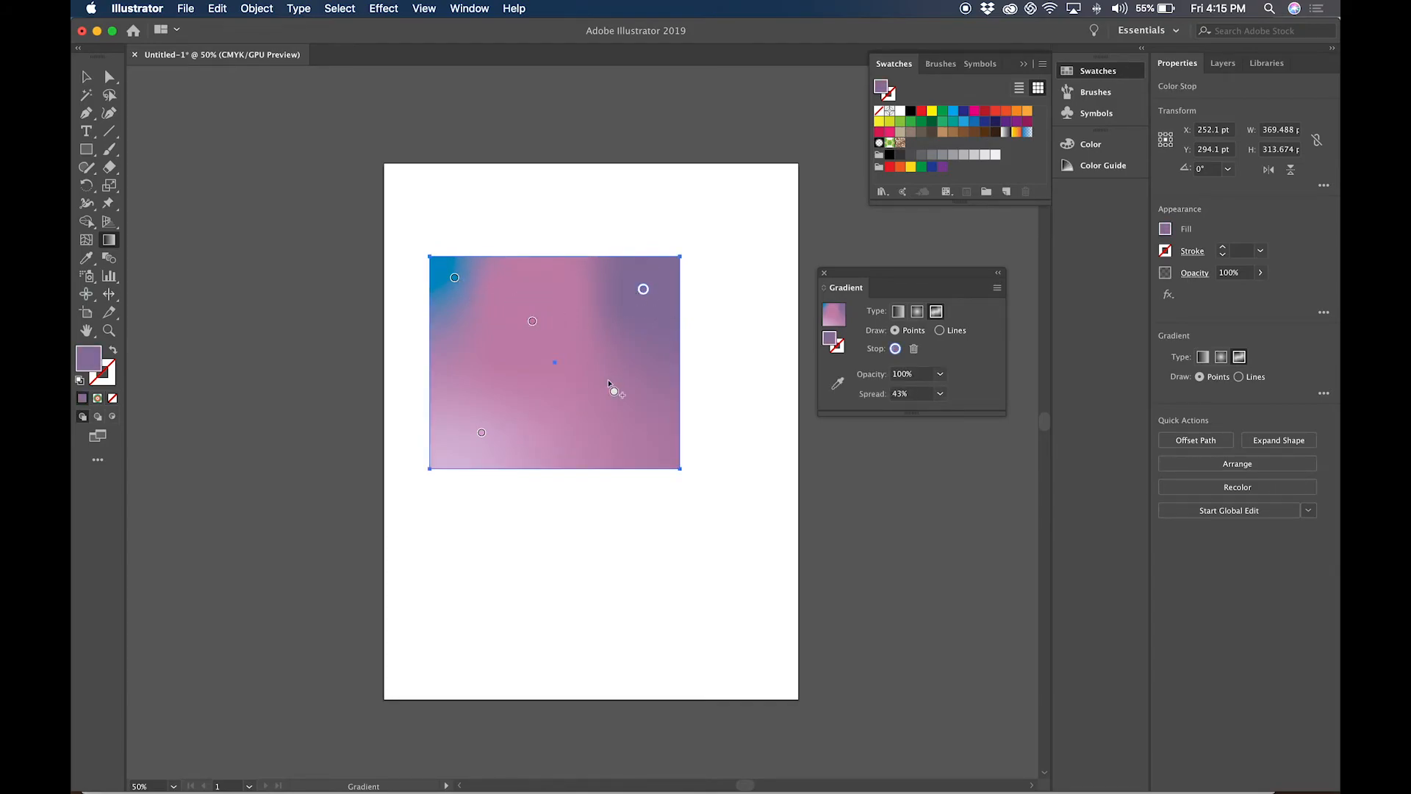
left_click(482, 432)
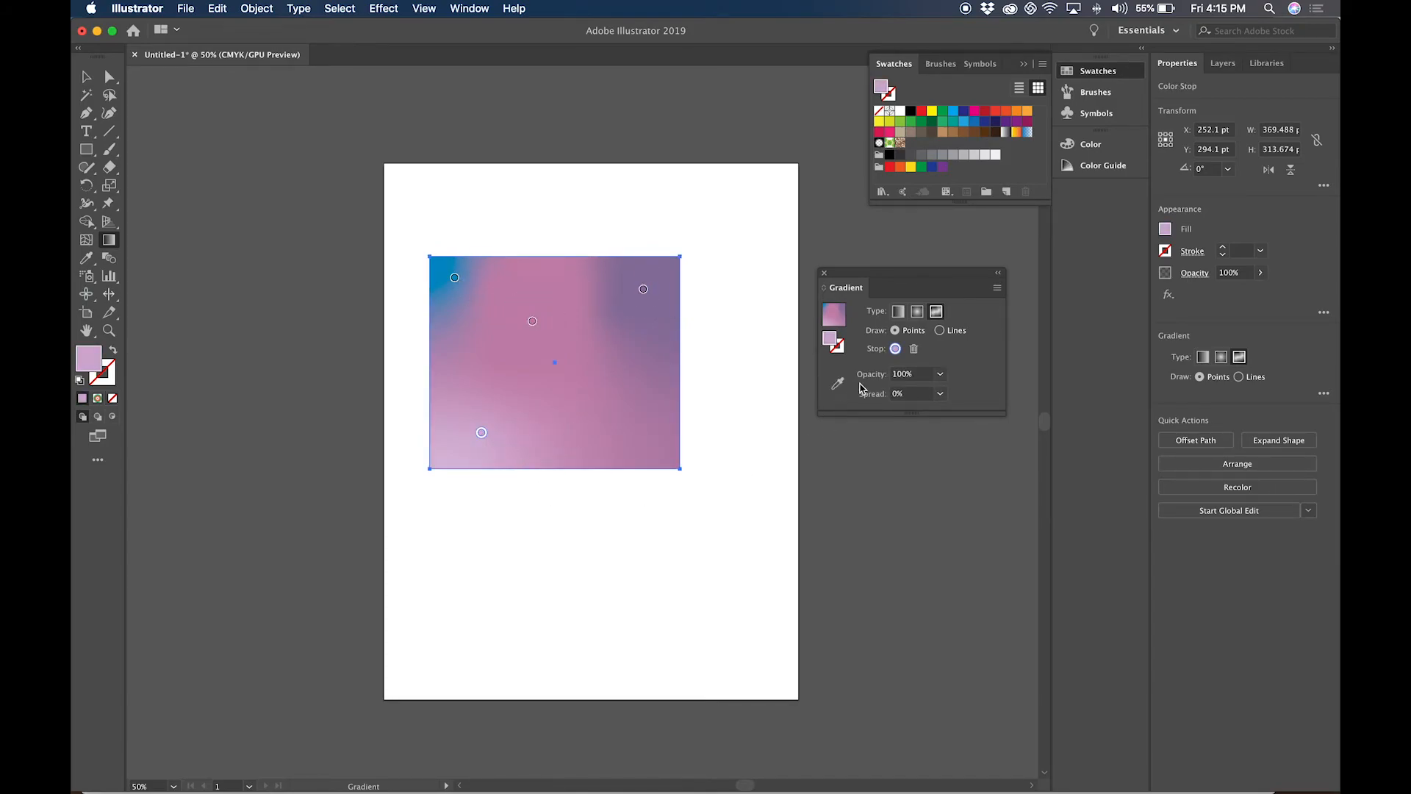
- Replace the rectangle with an ellipse about 356 by 337 pt and apply a freeform points gradient to it
left_click(82, 151)
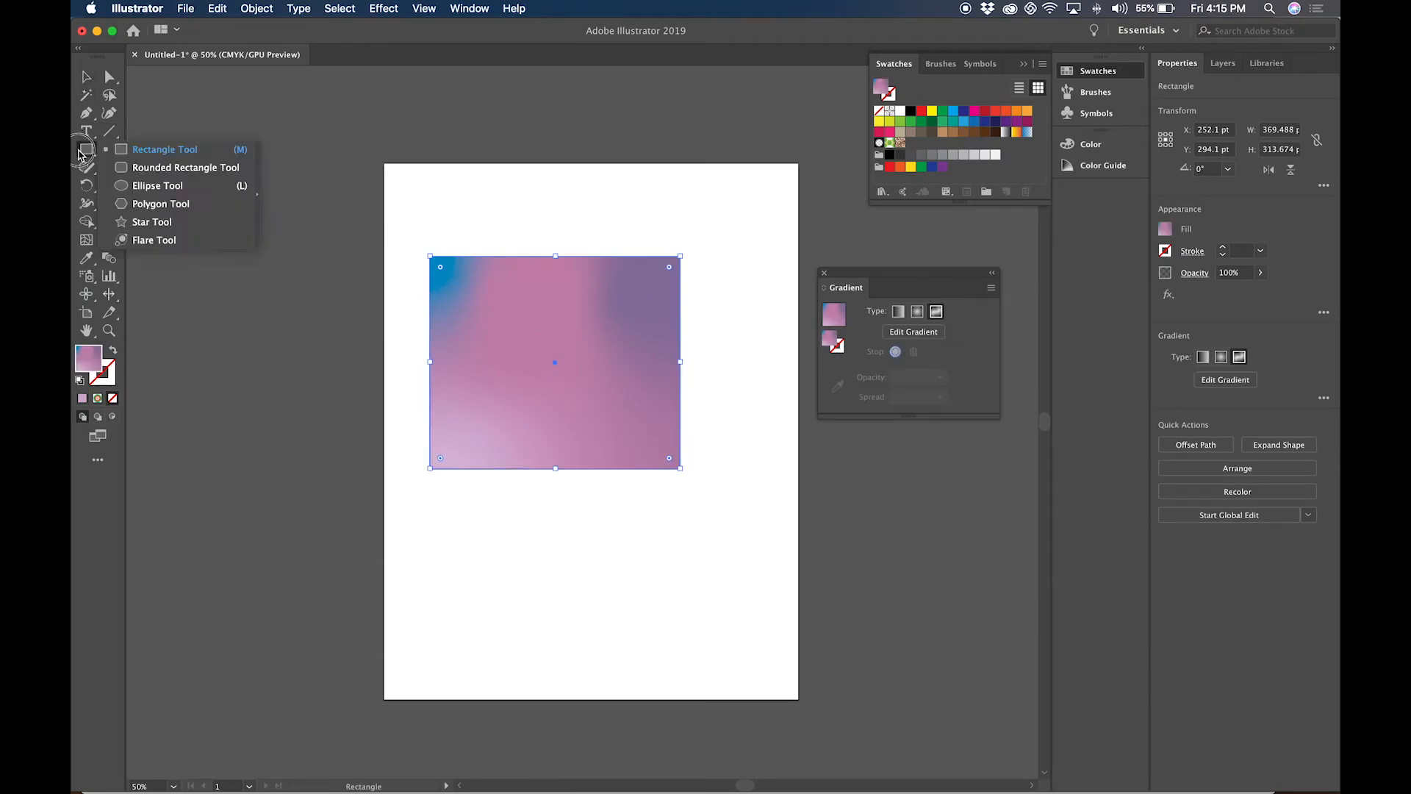
left_click(129, 185)
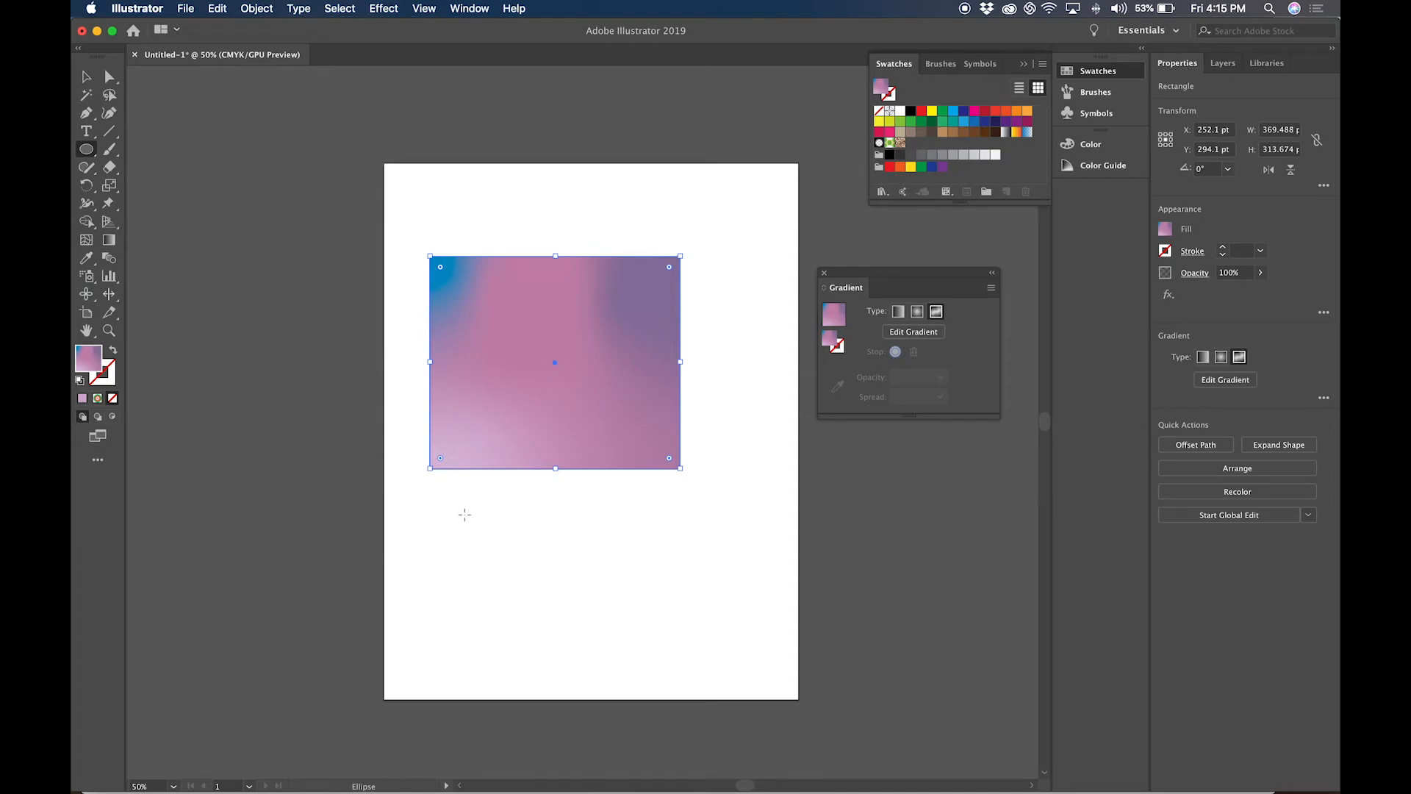
key("BackSpace")
left_click_drag(438, 289, 681, 518)
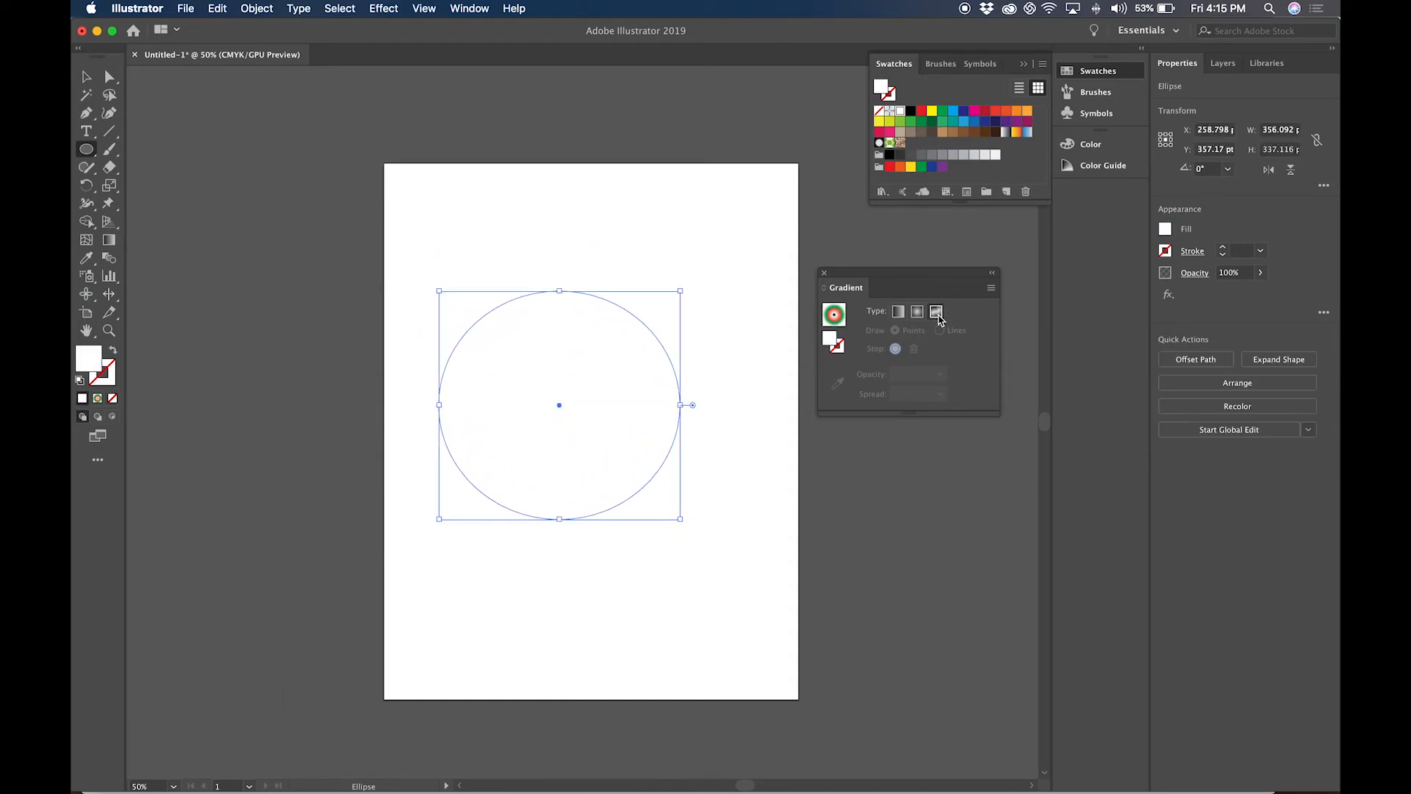
left_click(936, 311)
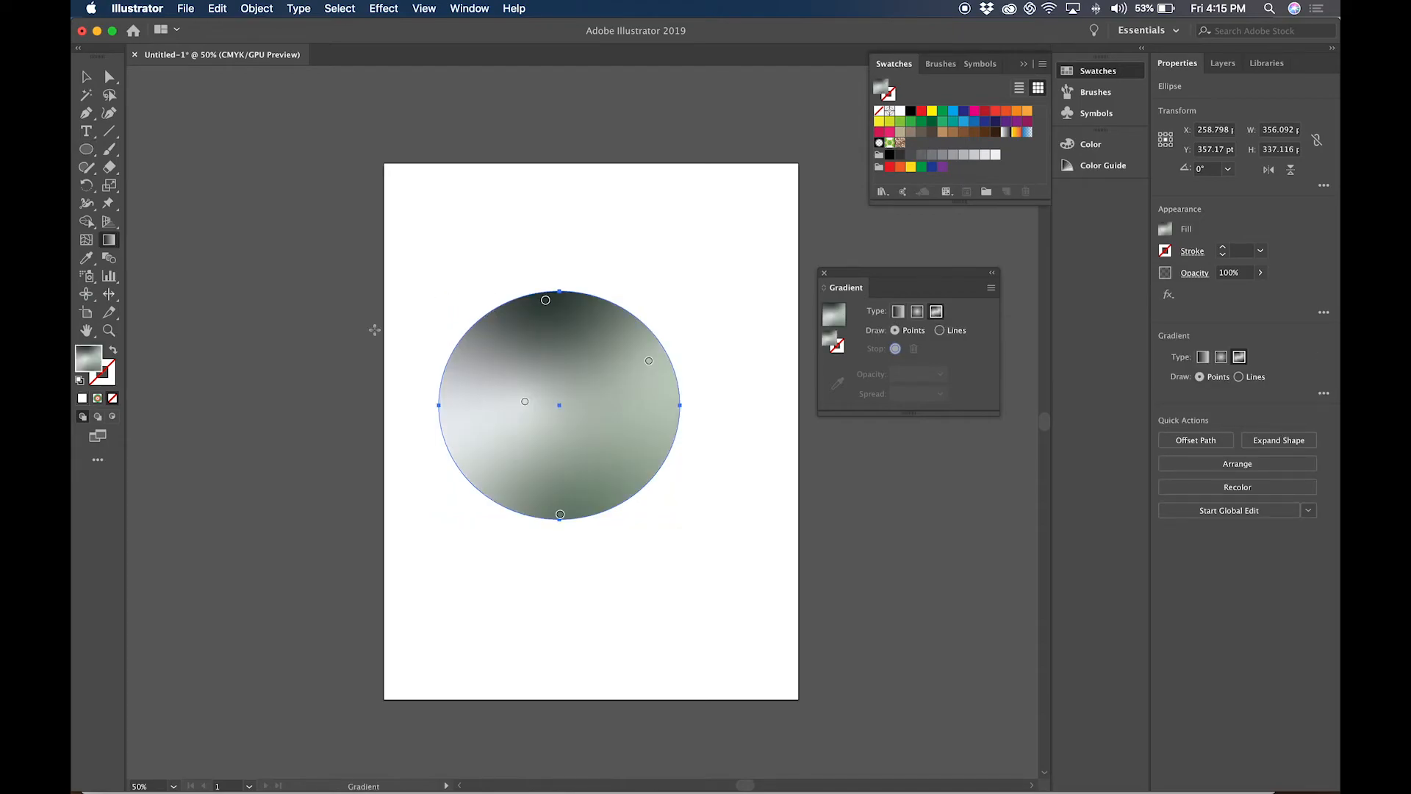
- Move the inner light gray stop toward the ellipse's left edge and connect all four stops with an open freeform gradient line
left_click_drag(520, 405, 479, 413)
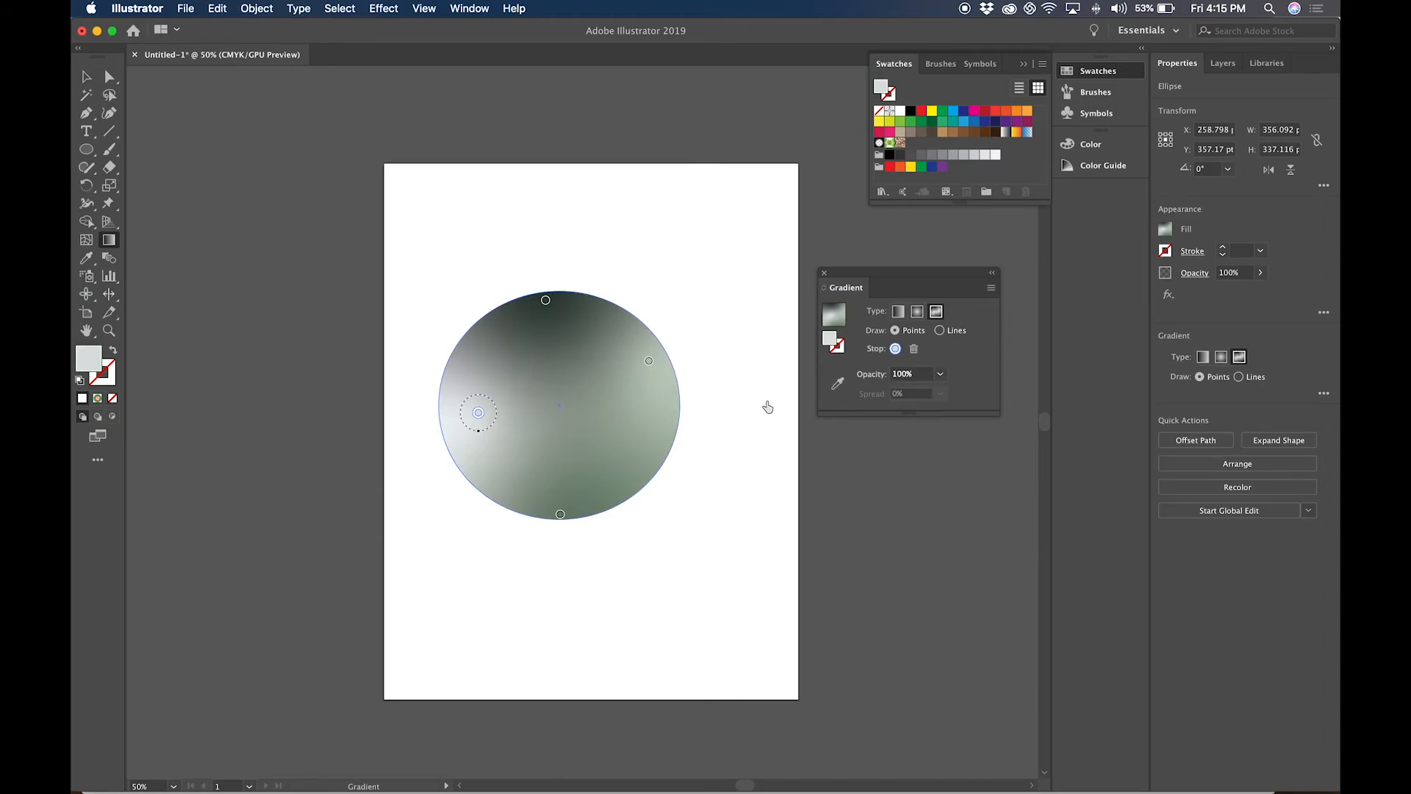
left_click(942, 331)
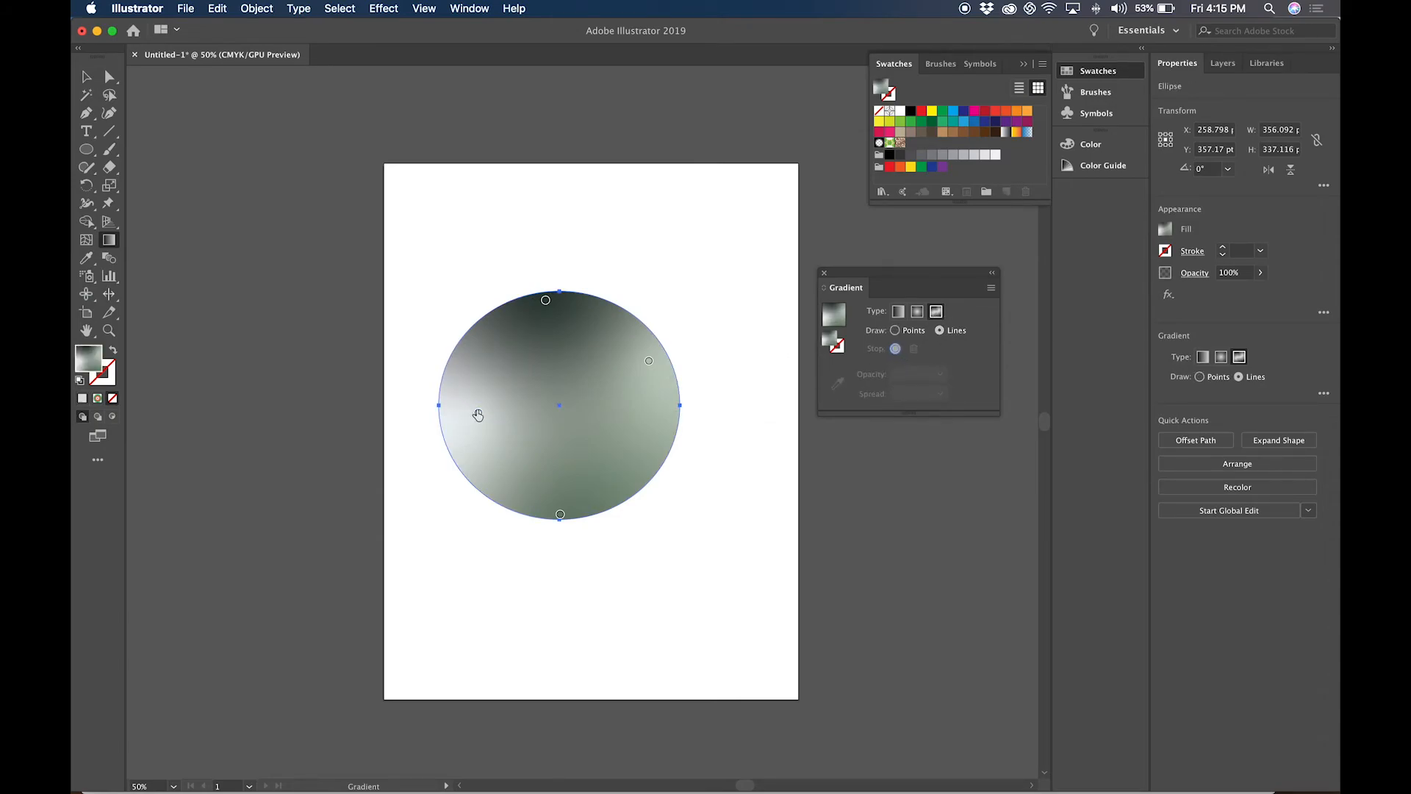
left_click(479, 413)
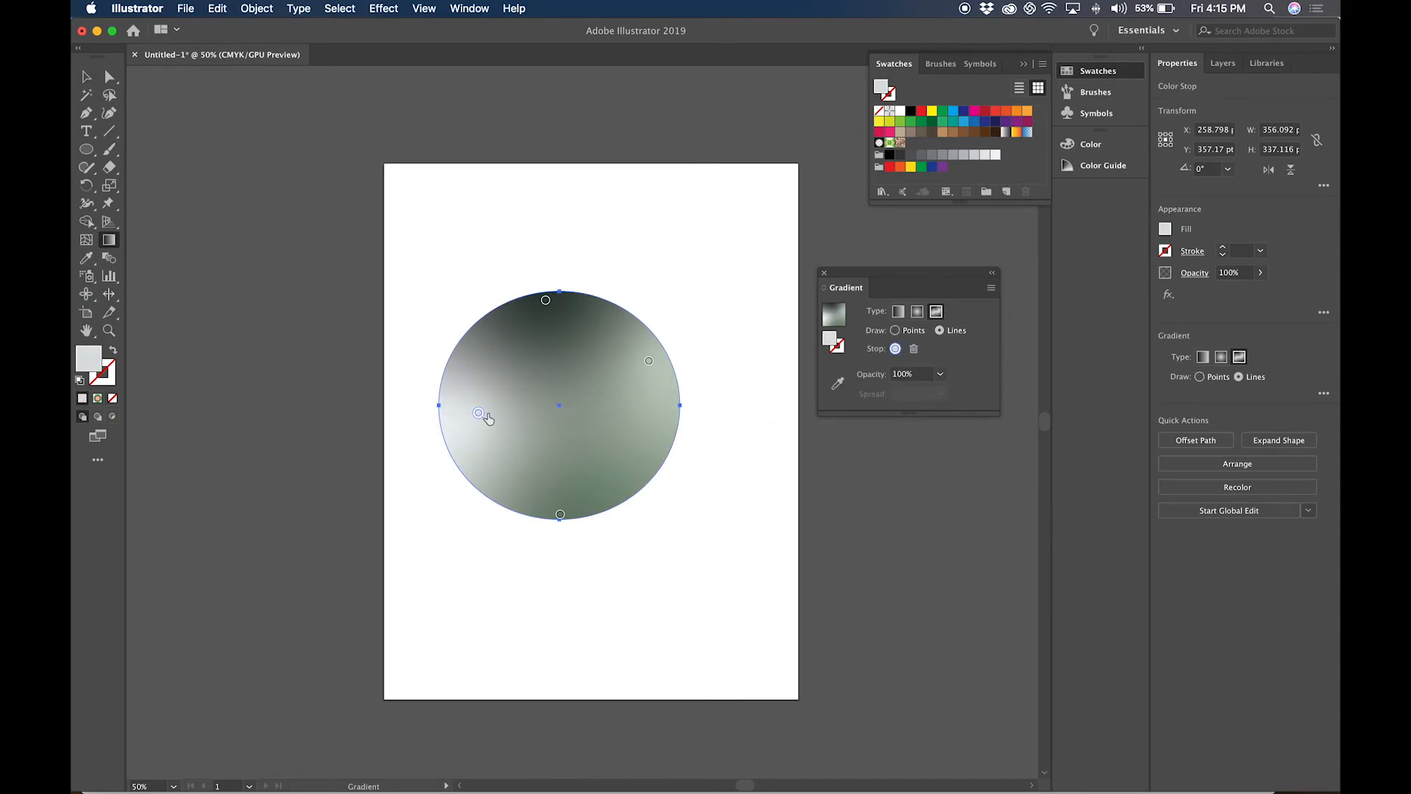
left_click(546, 300)
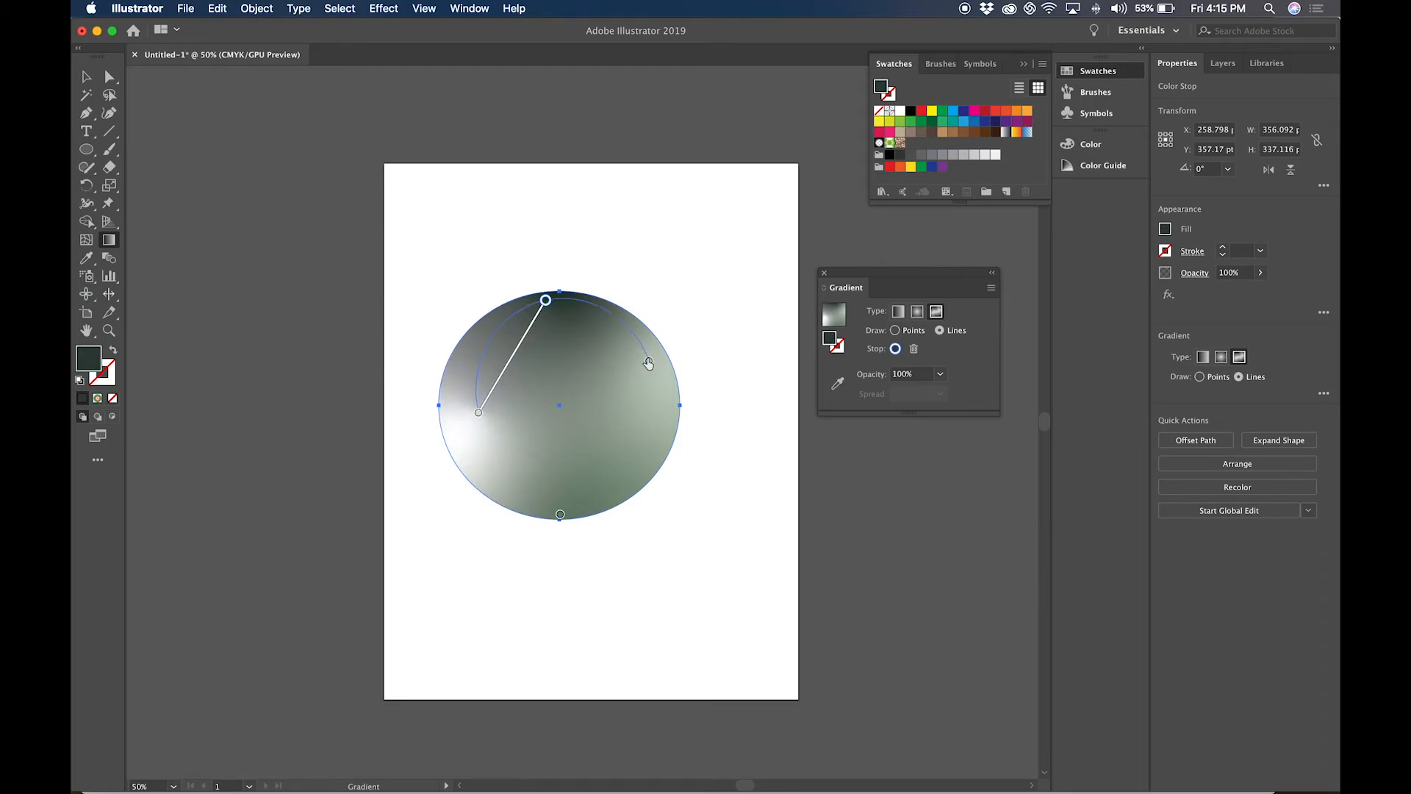
left_click(648, 362)
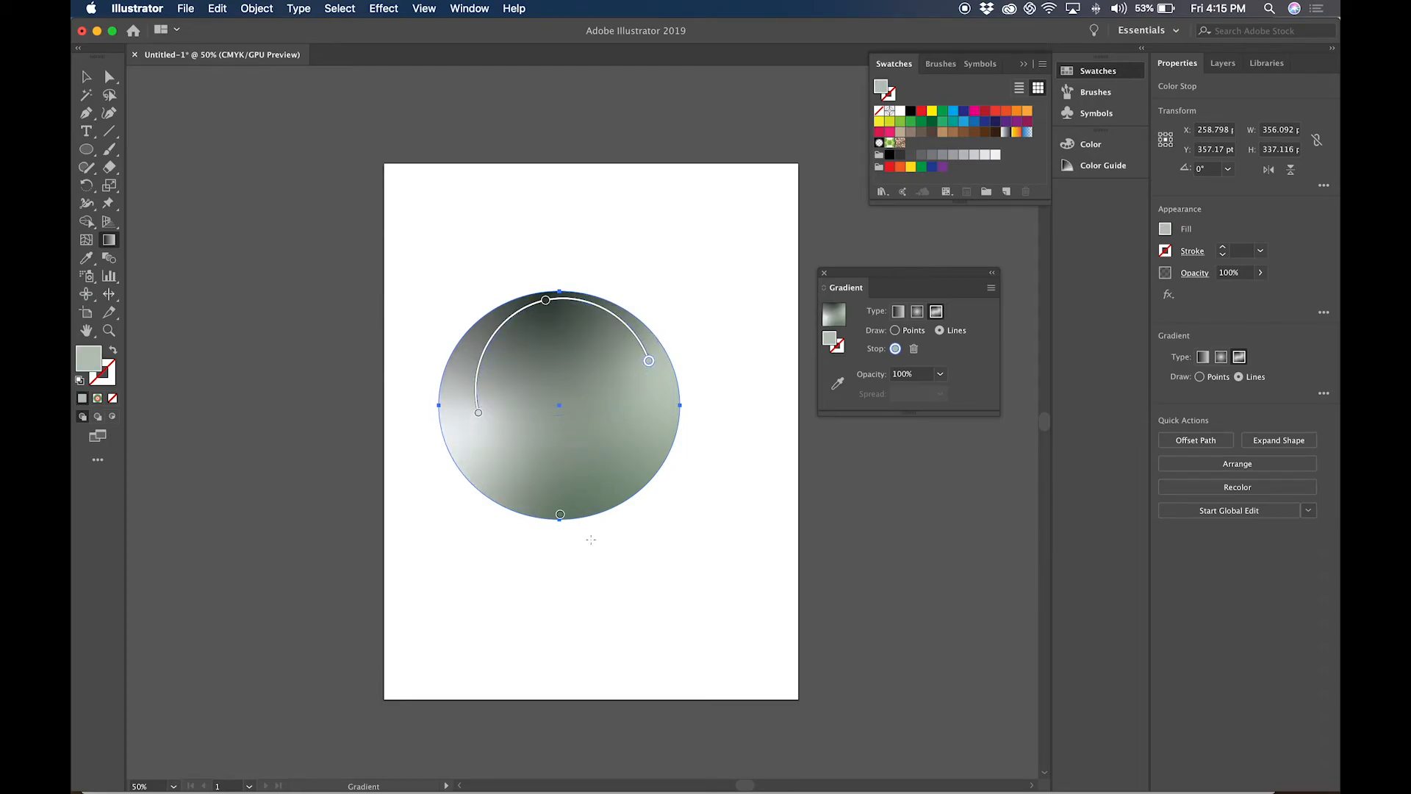
left_click(560, 514)
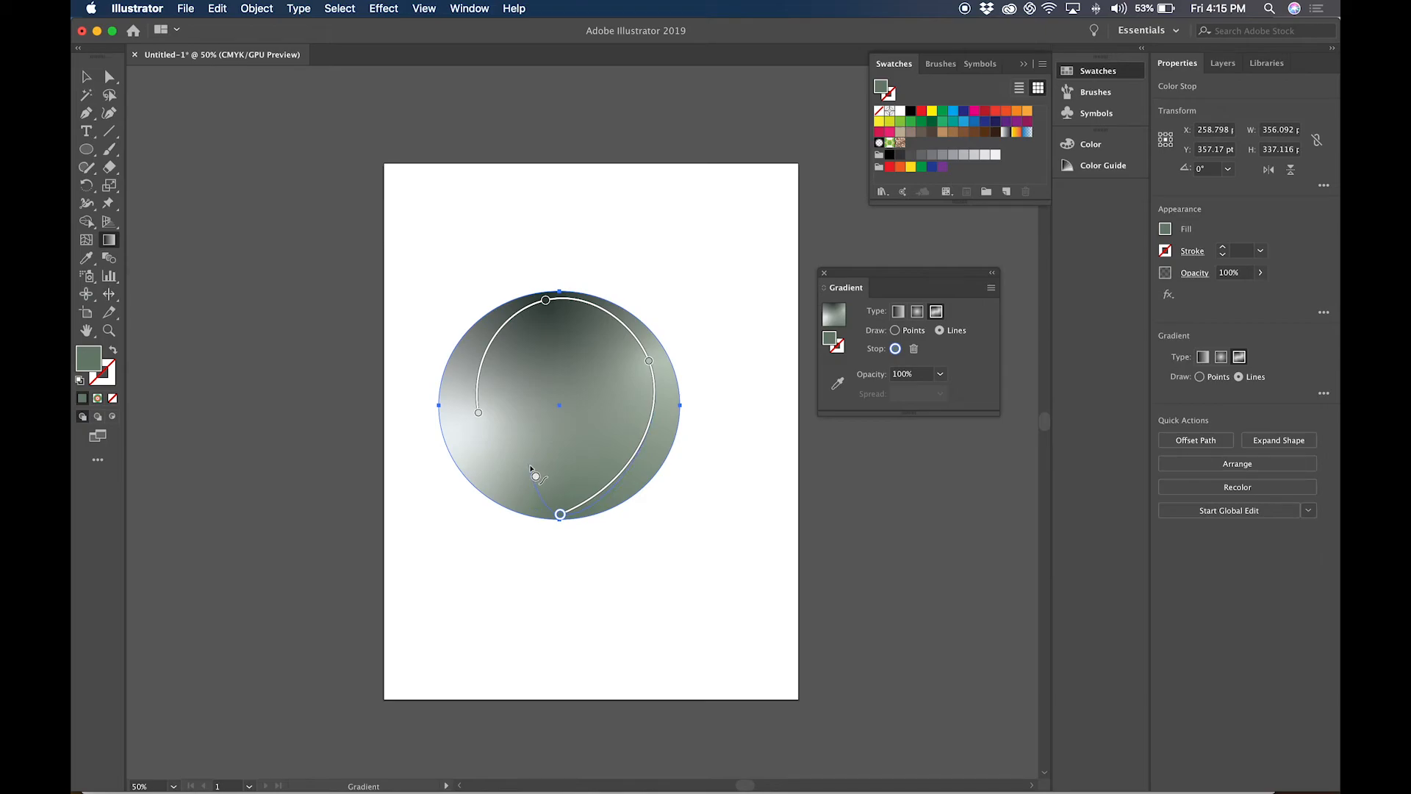
key("Escape")
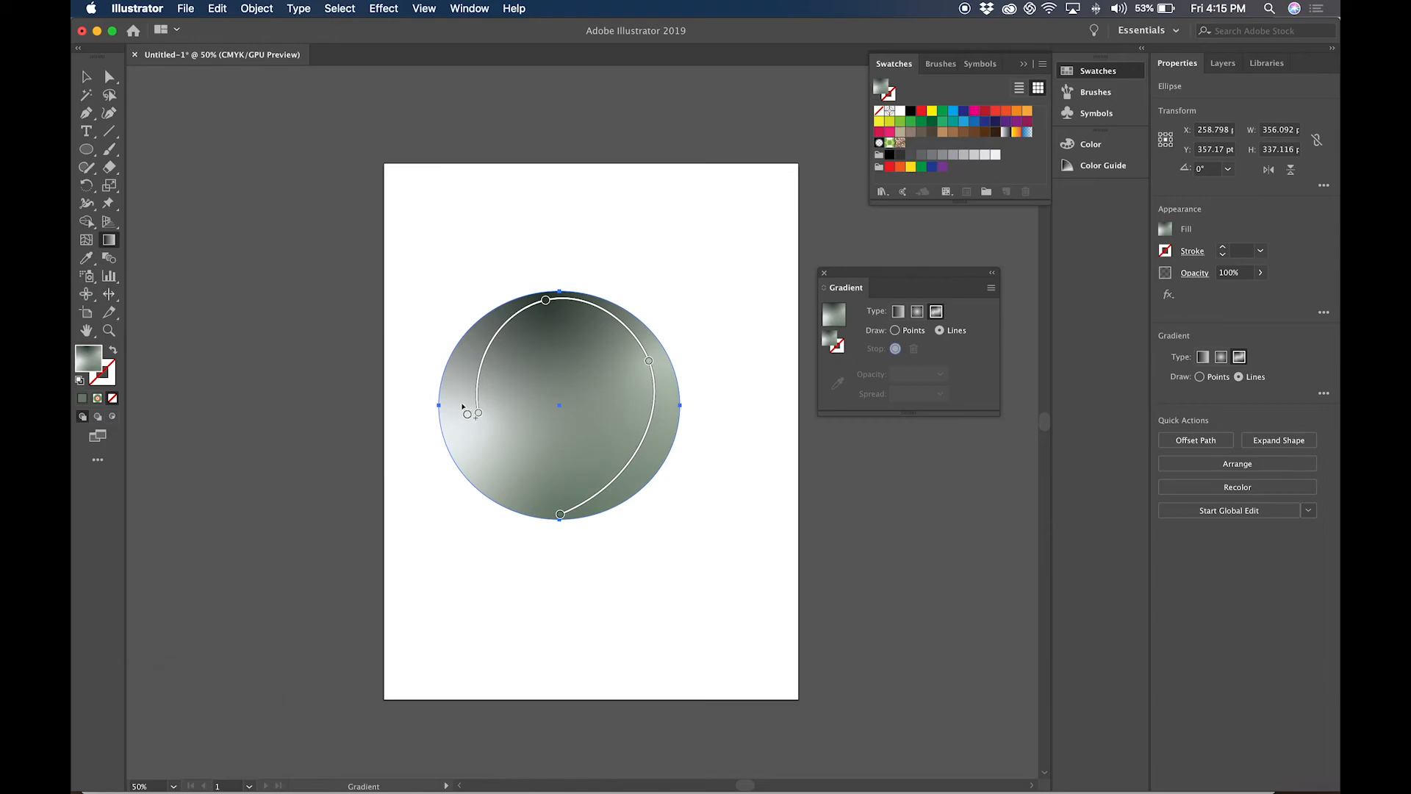
- Color the gradient line's left and top stops bright blue, the right one medium blue and the bottom one dark navy, then deselect the ellipse
left_click(478, 413)
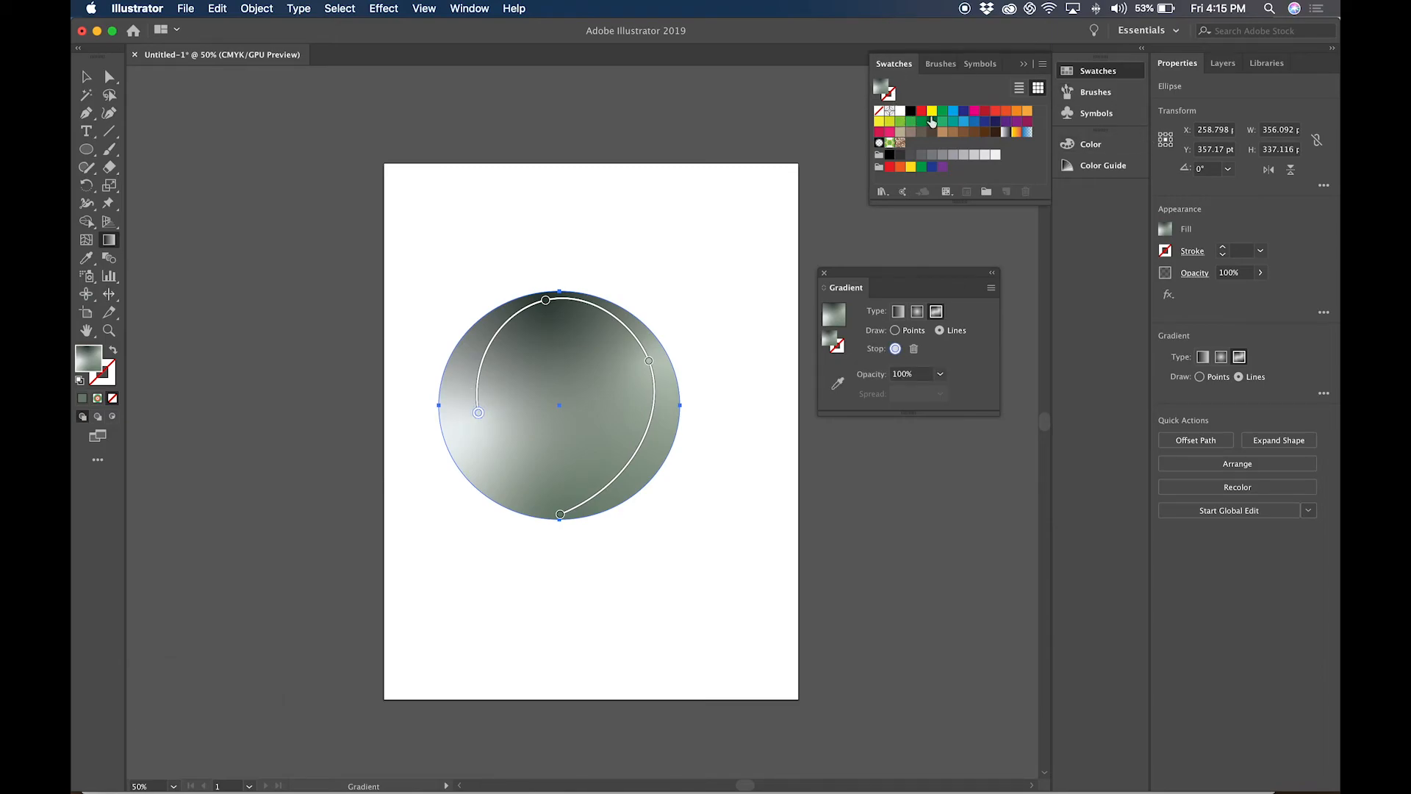
left_click(478, 413)
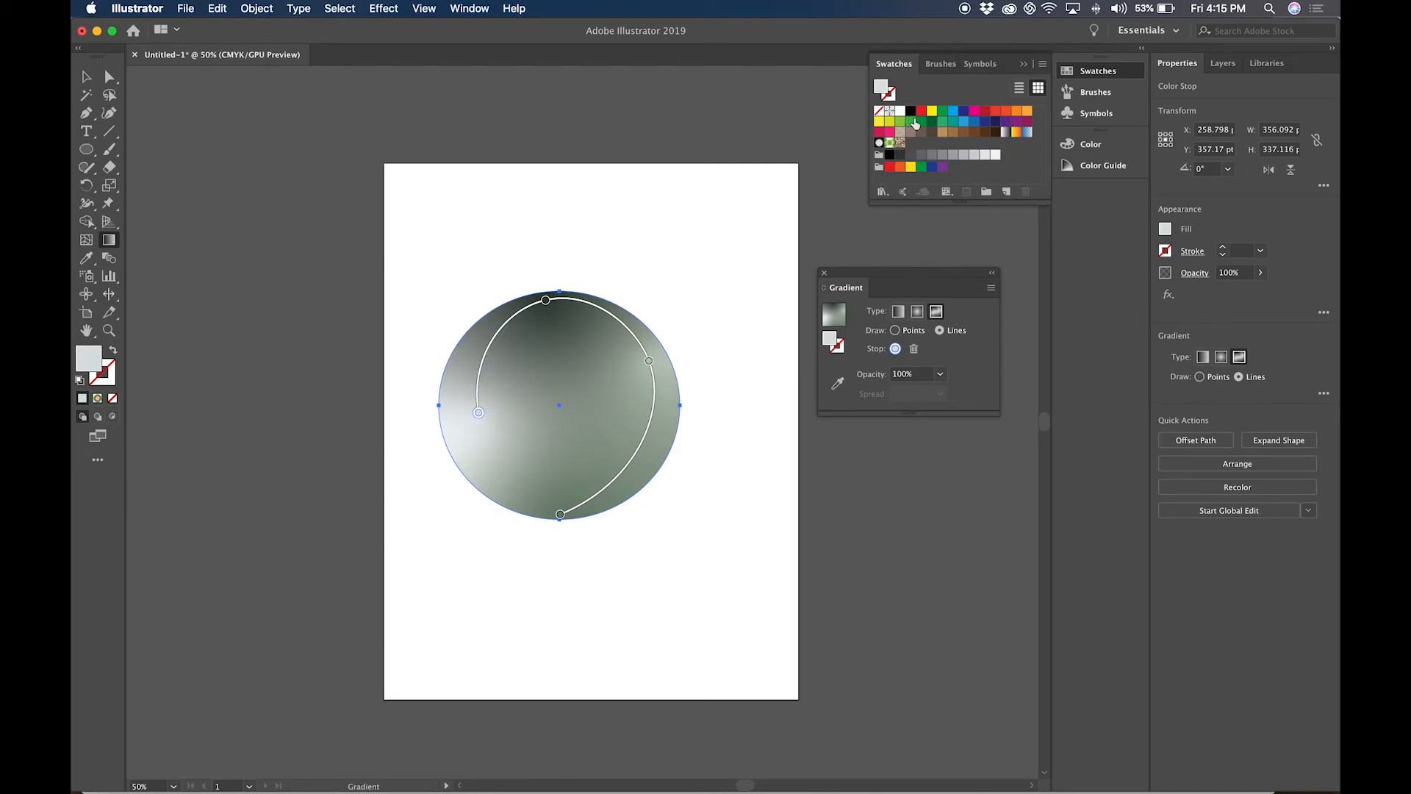
left_click(949, 112)
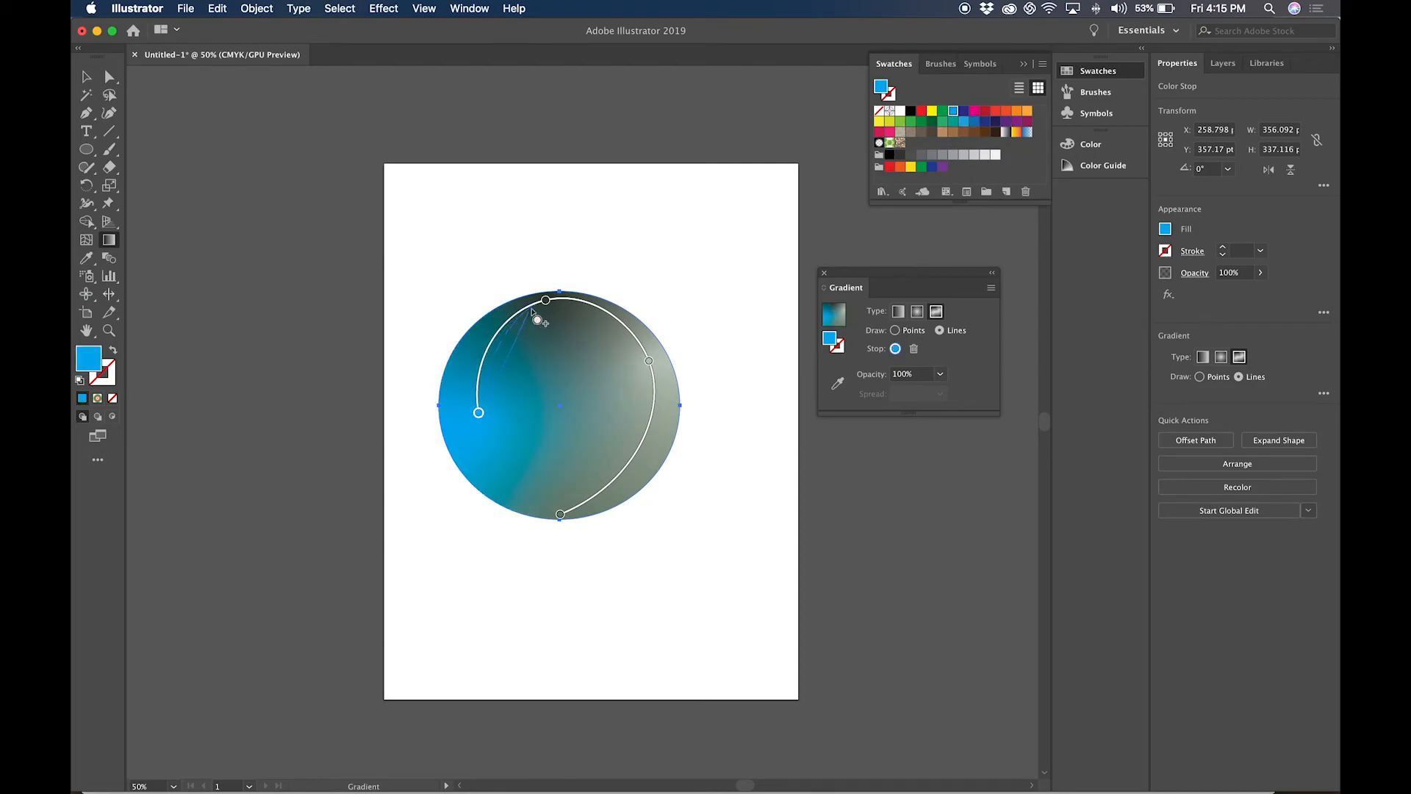
left_click_drag(964, 111, 546, 301)
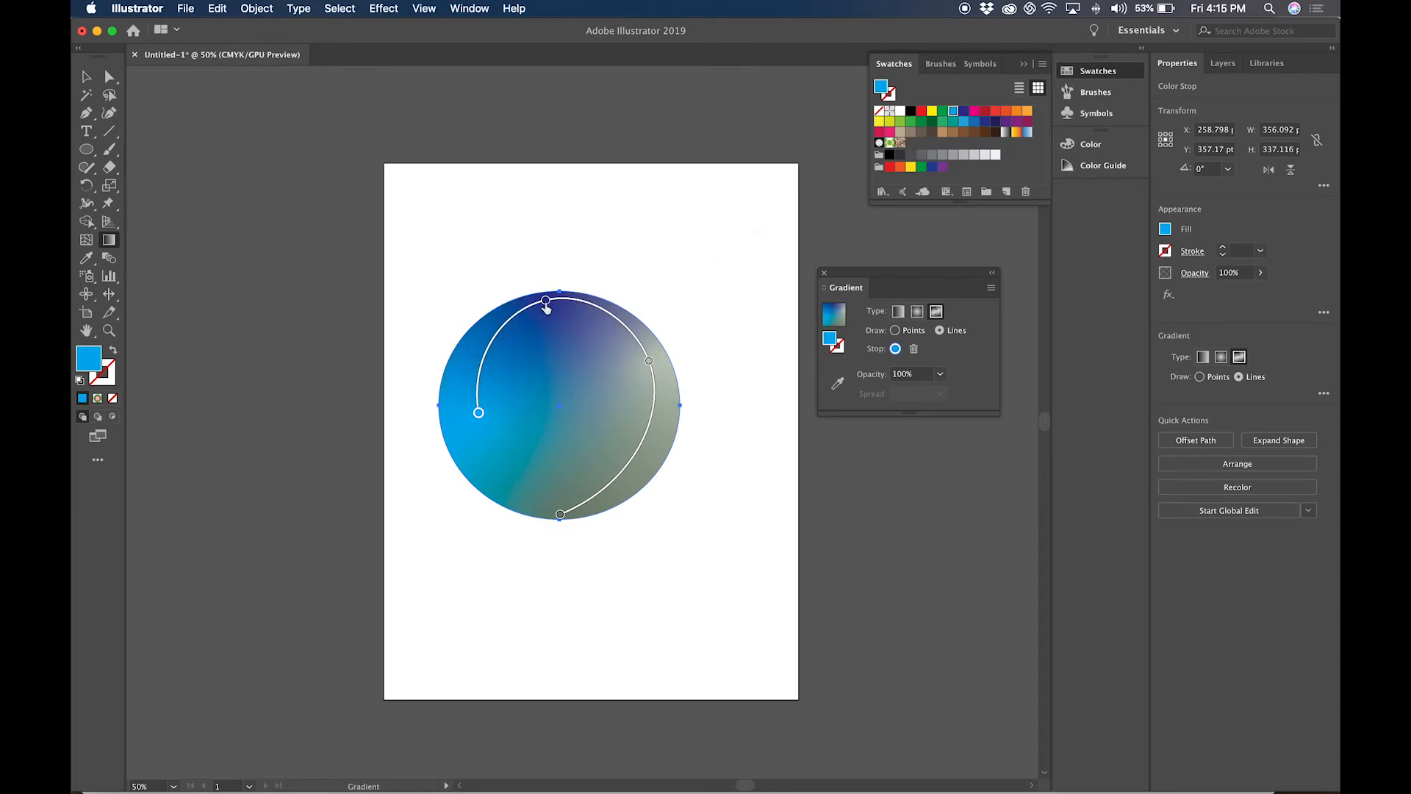
left_click_drag(973, 127, 651, 361)
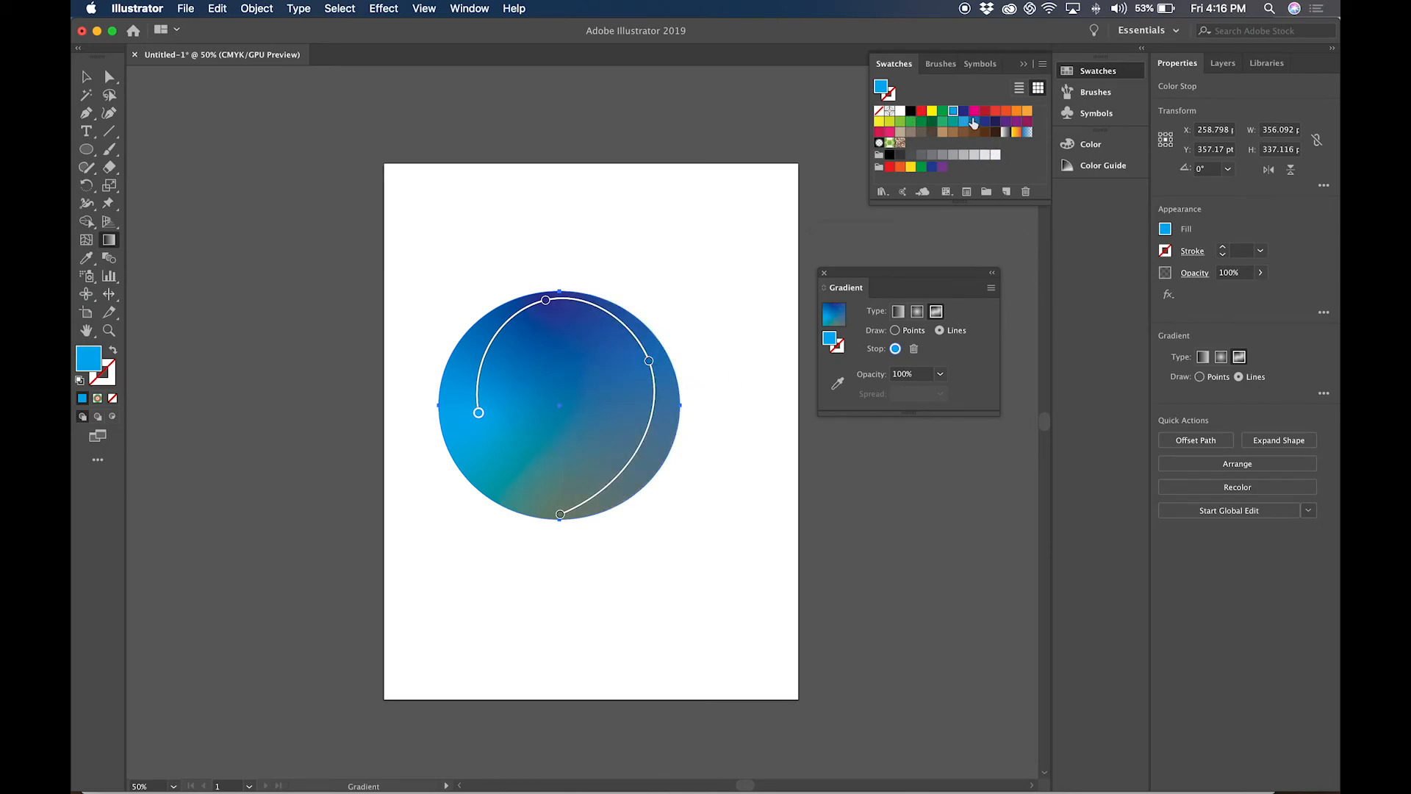
left_click_drag(995, 129, 563, 516)
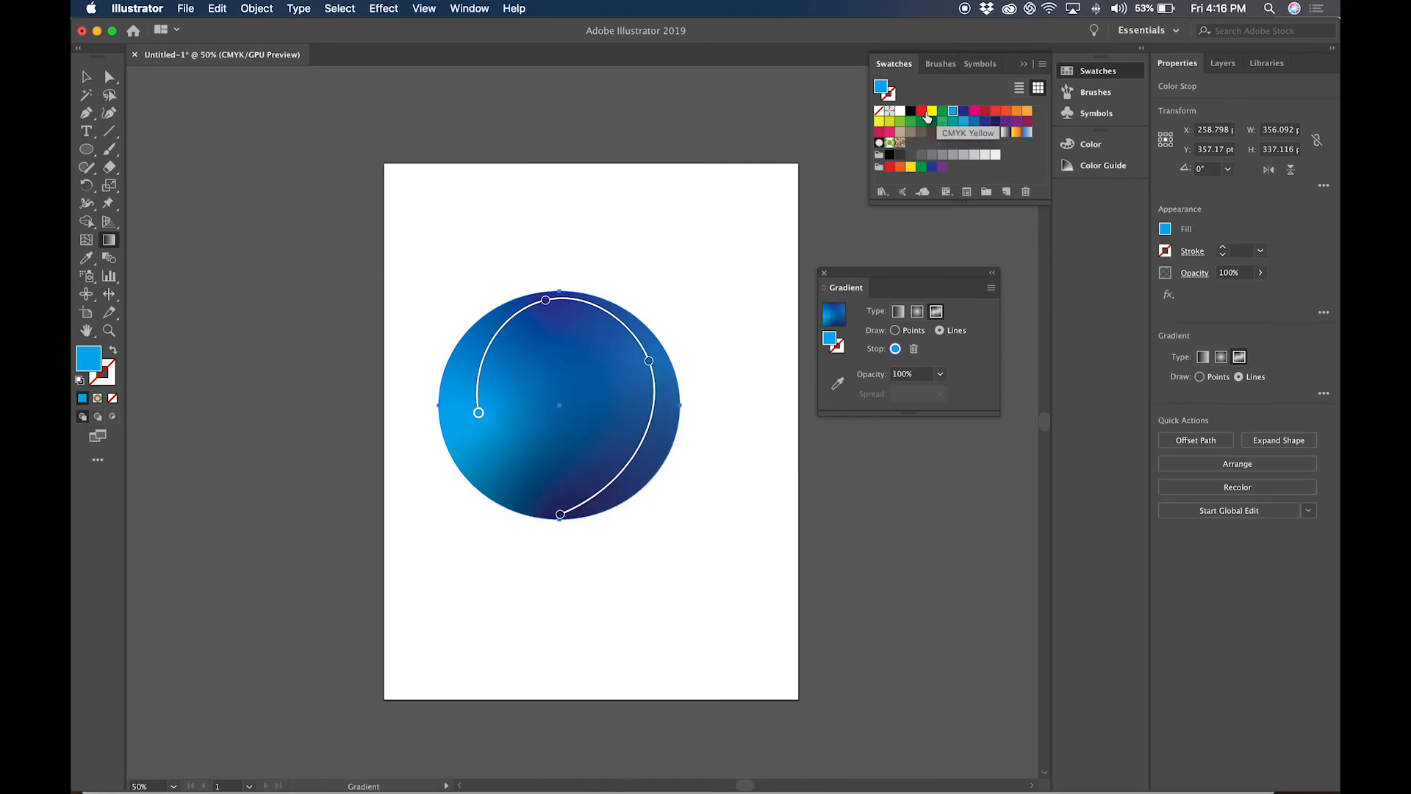
left_click_drag(964, 121, 546, 301)
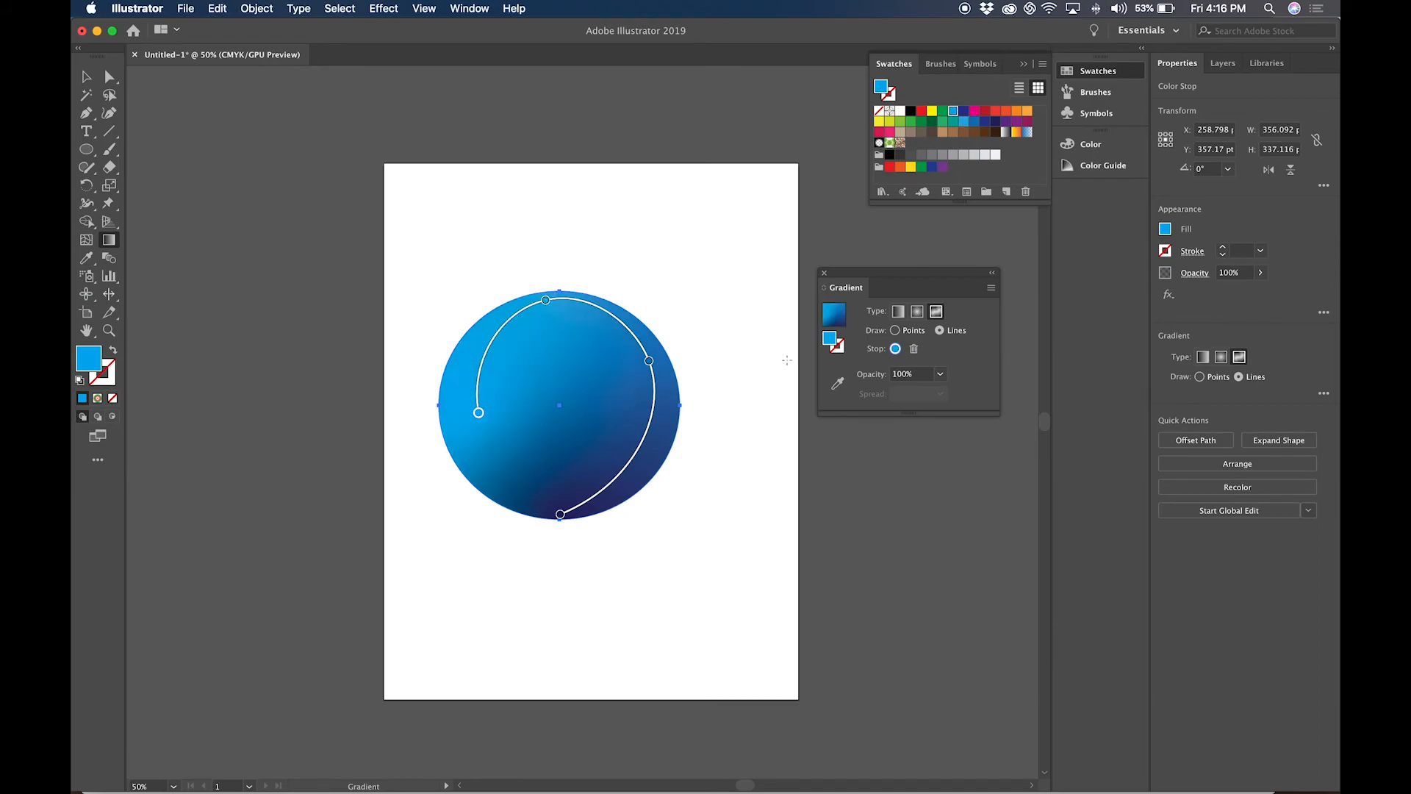
key("v")
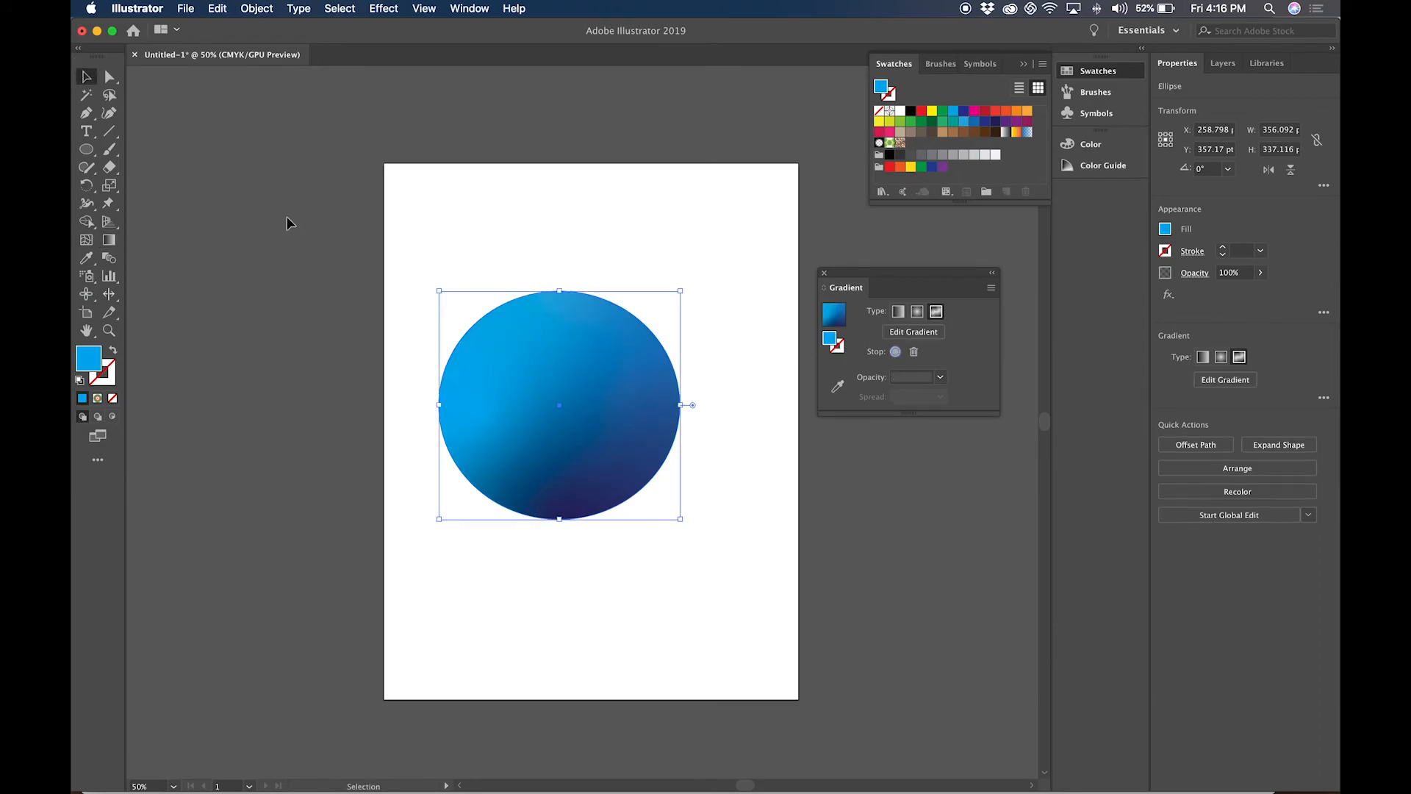
left_click(269, 225)
- Reshape the ellipse's gradient line by moving its bottom stop up to the lower right and its right stop closer to the edge
left_click(605, 475)
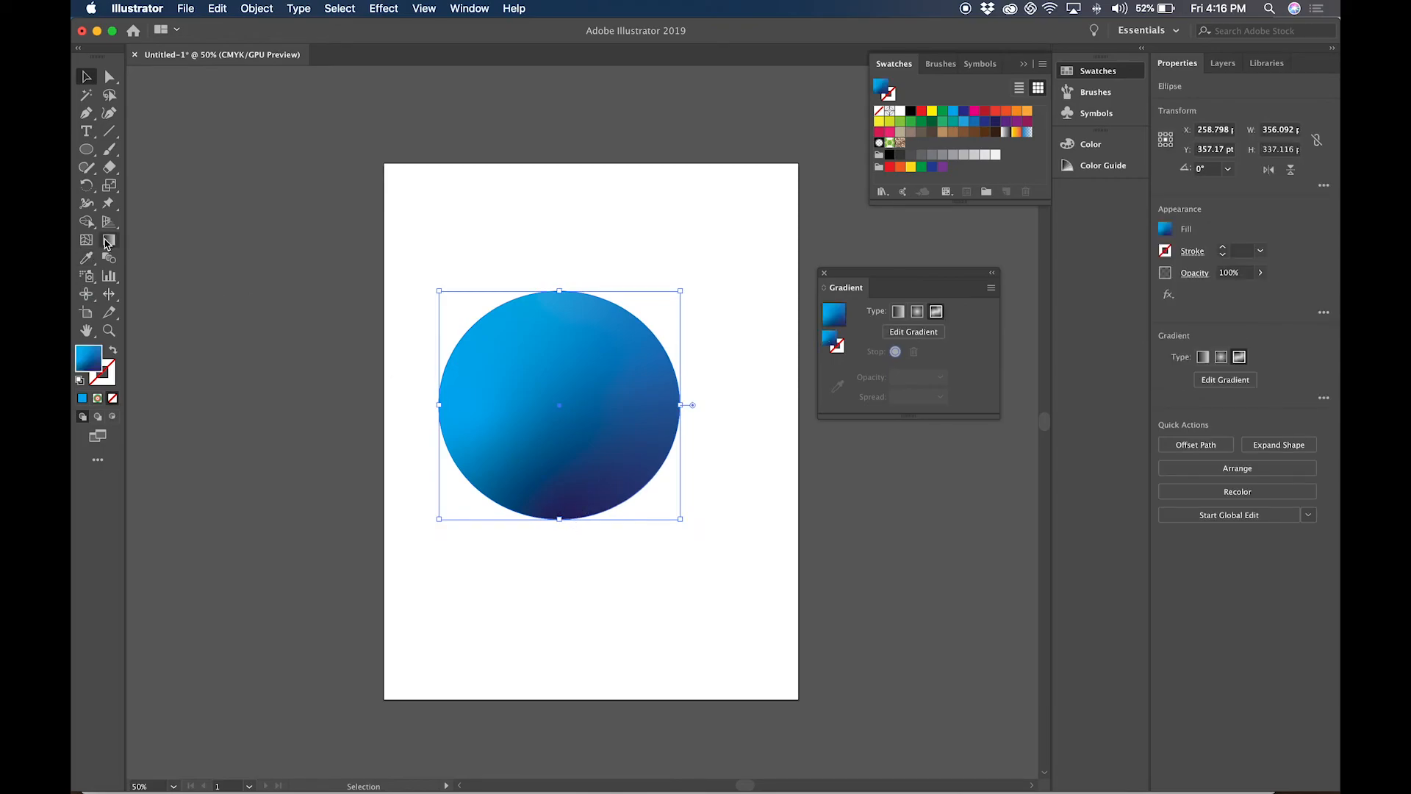
left_click(107, 241)
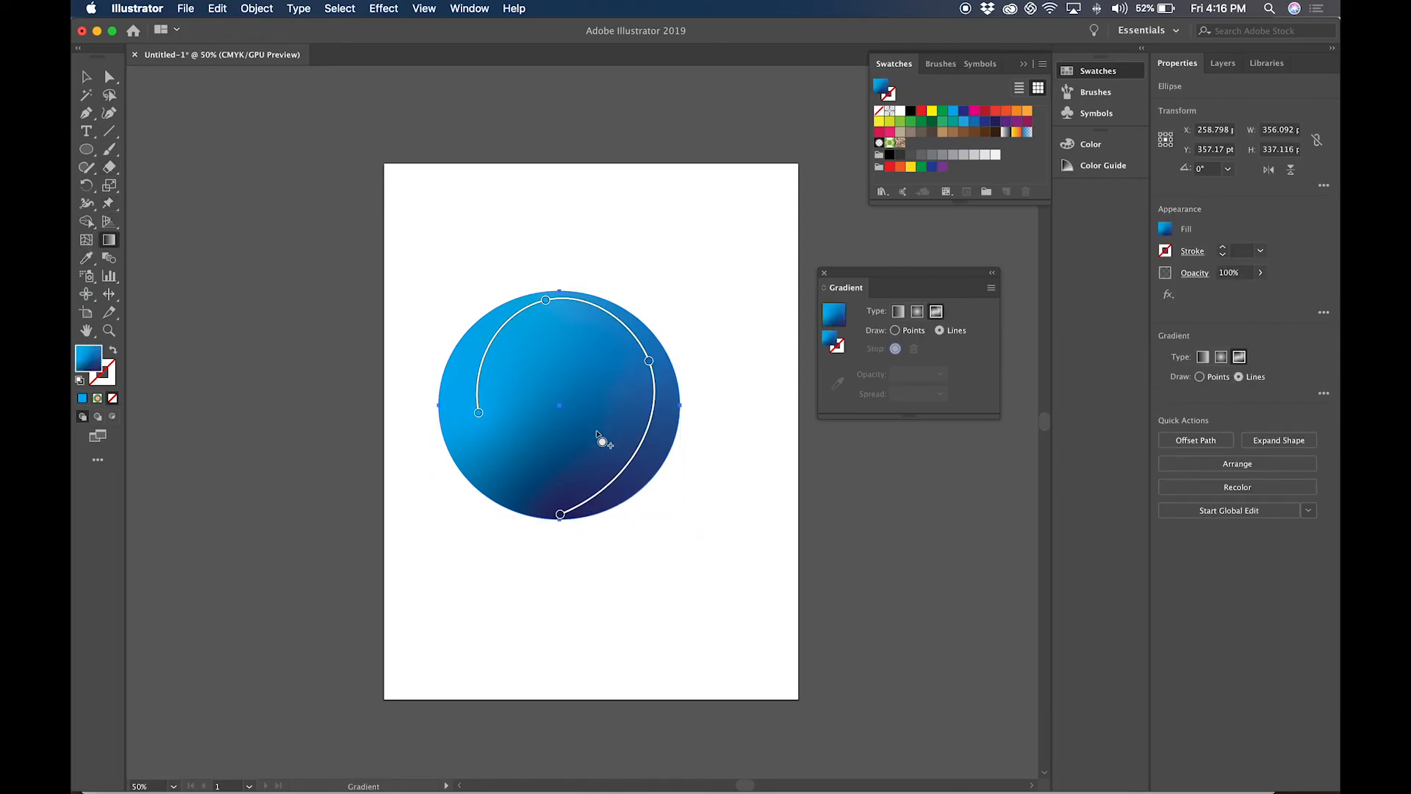
left_click(560, 513)
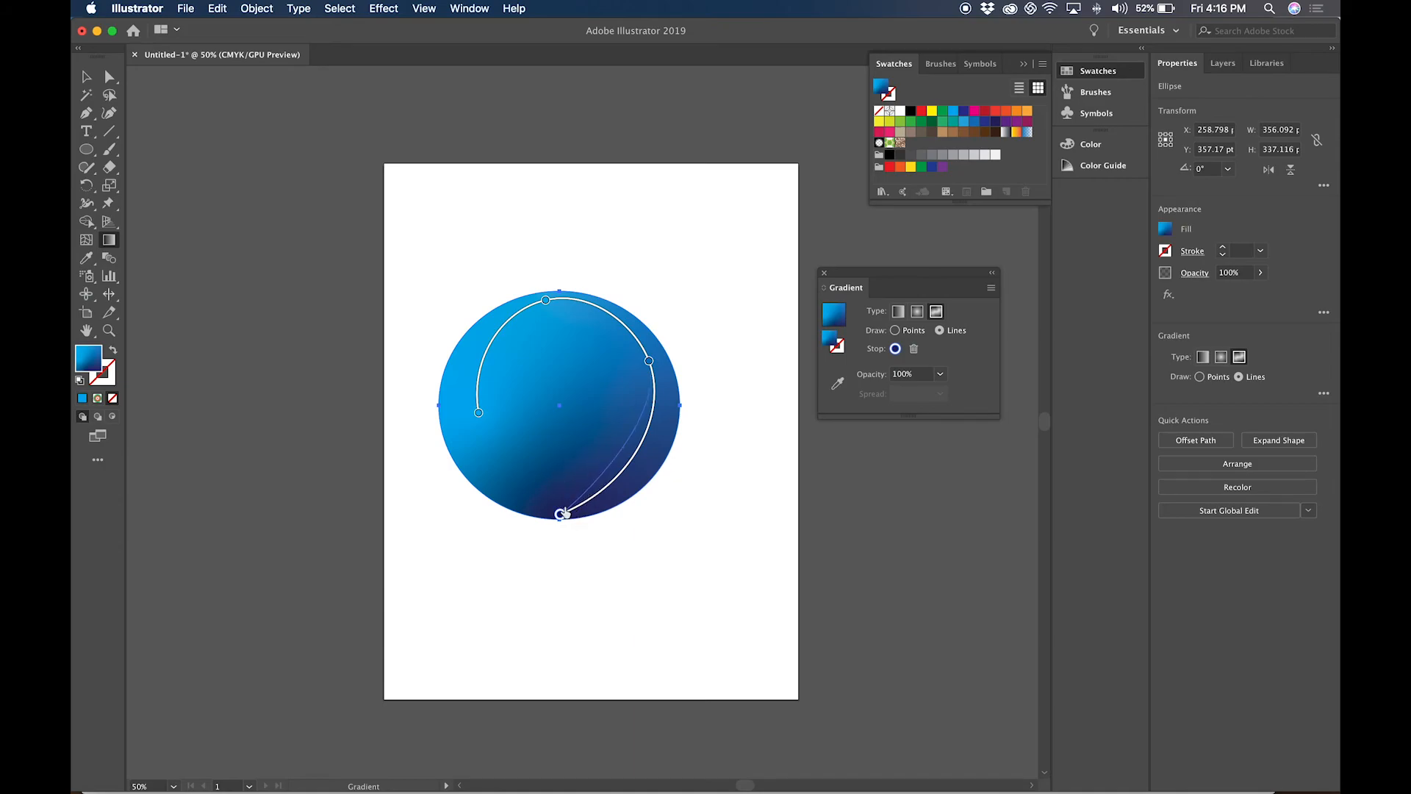
left_click_drag(560, 514, 618, 470)
left_click_drag(649, 361, 654, 390)
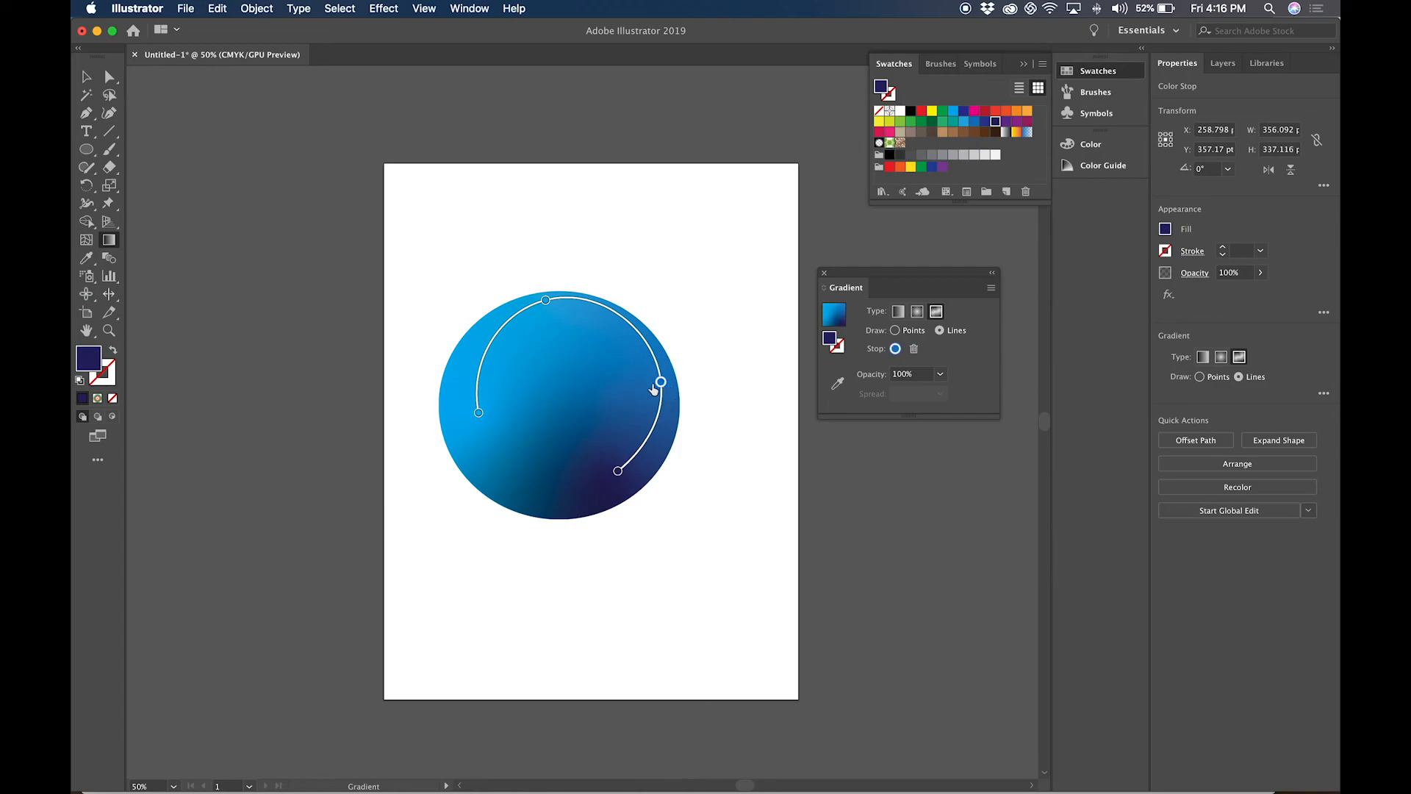
- Color the gradient line's right stop dark blue and move its left stop closer to the ellipse's left edge
left_click(963, 110)
left_click(545, 300)
left_click_drag(479, 412, 452, 406)
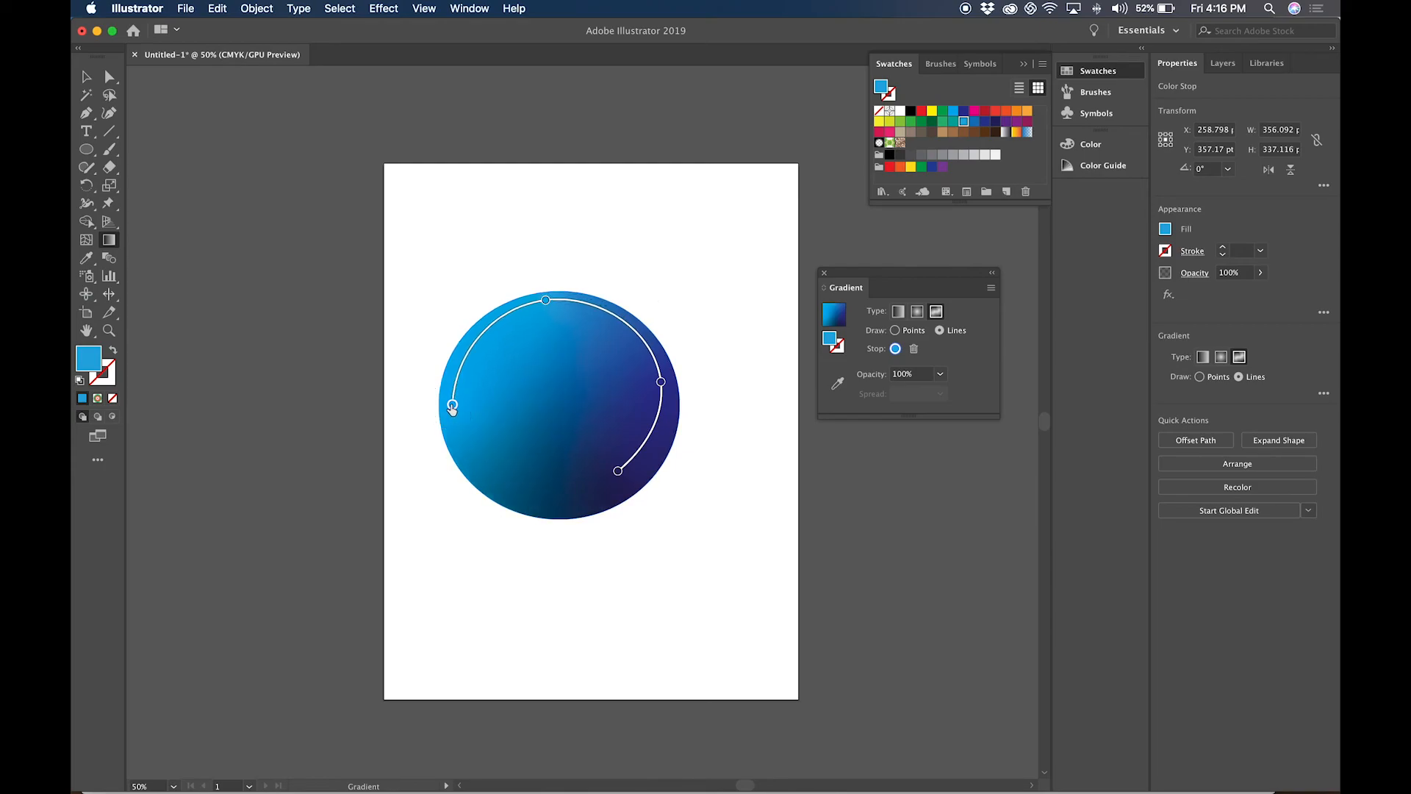
- Join the gradient line's two end stops into a closed loop and undo the joining
left_click(618, 474)
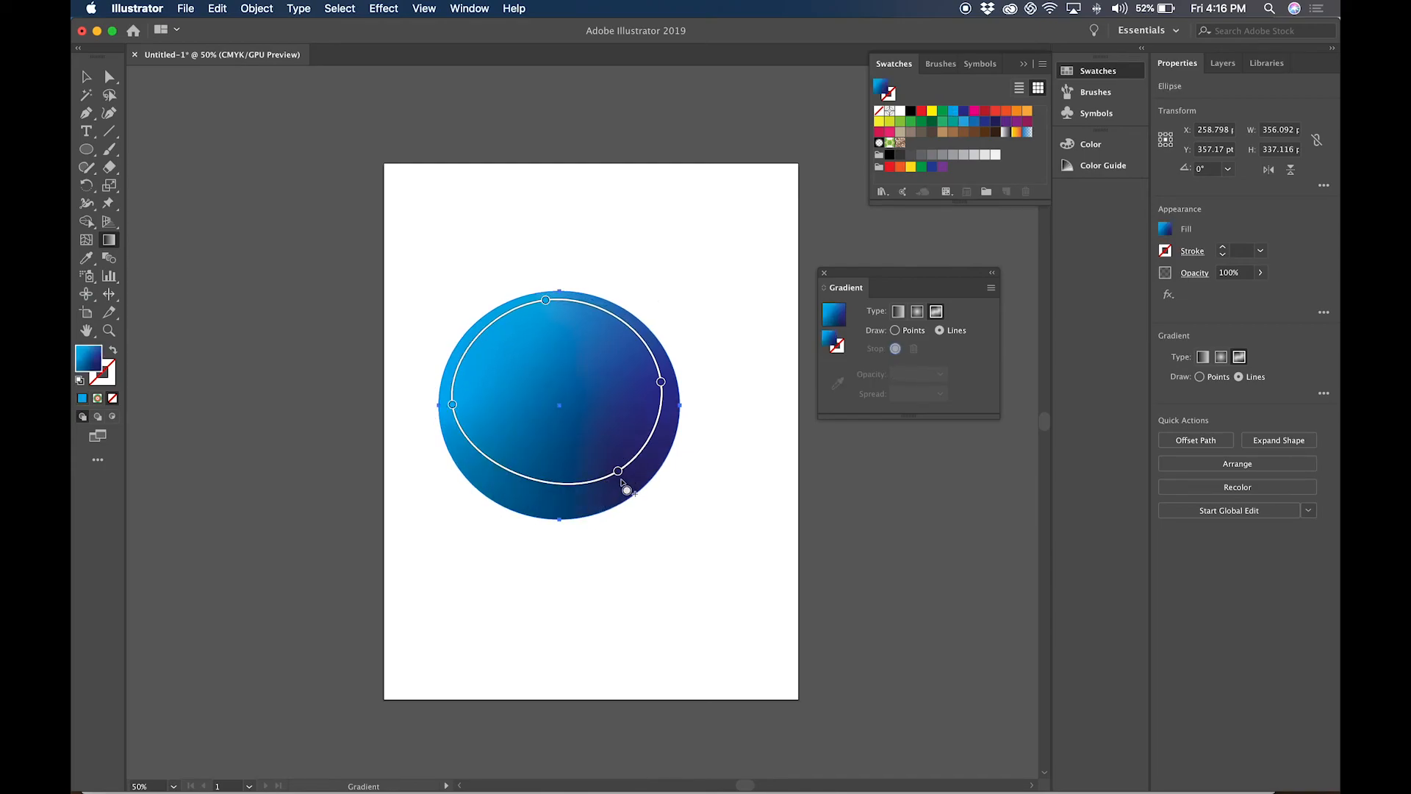
key("super+z")
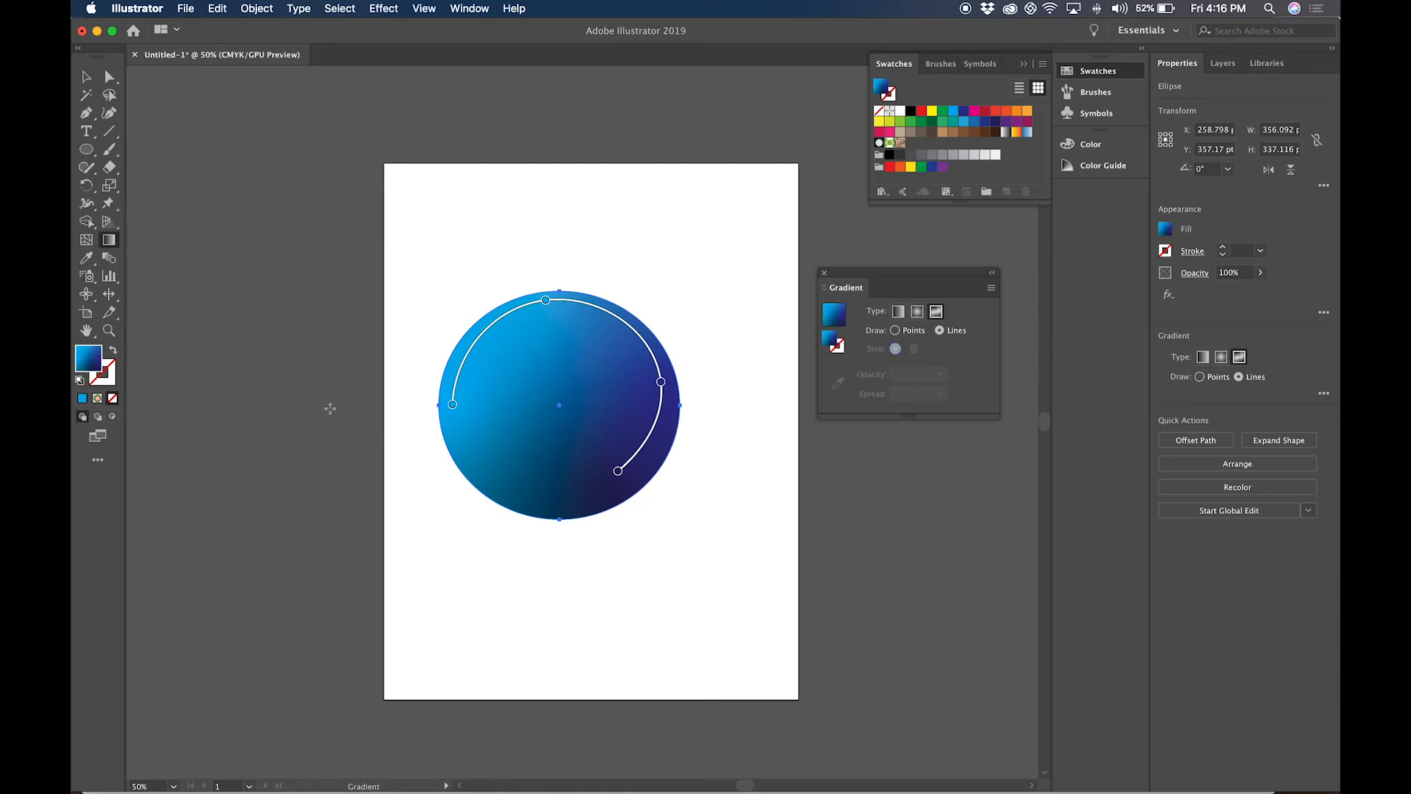
- Deselect the gradient-filled ellipse and move the Gradient panel slightly closer to the Swatches panel
left_click(86, 76)
left_click(462, 189)
left_click(607, 479)
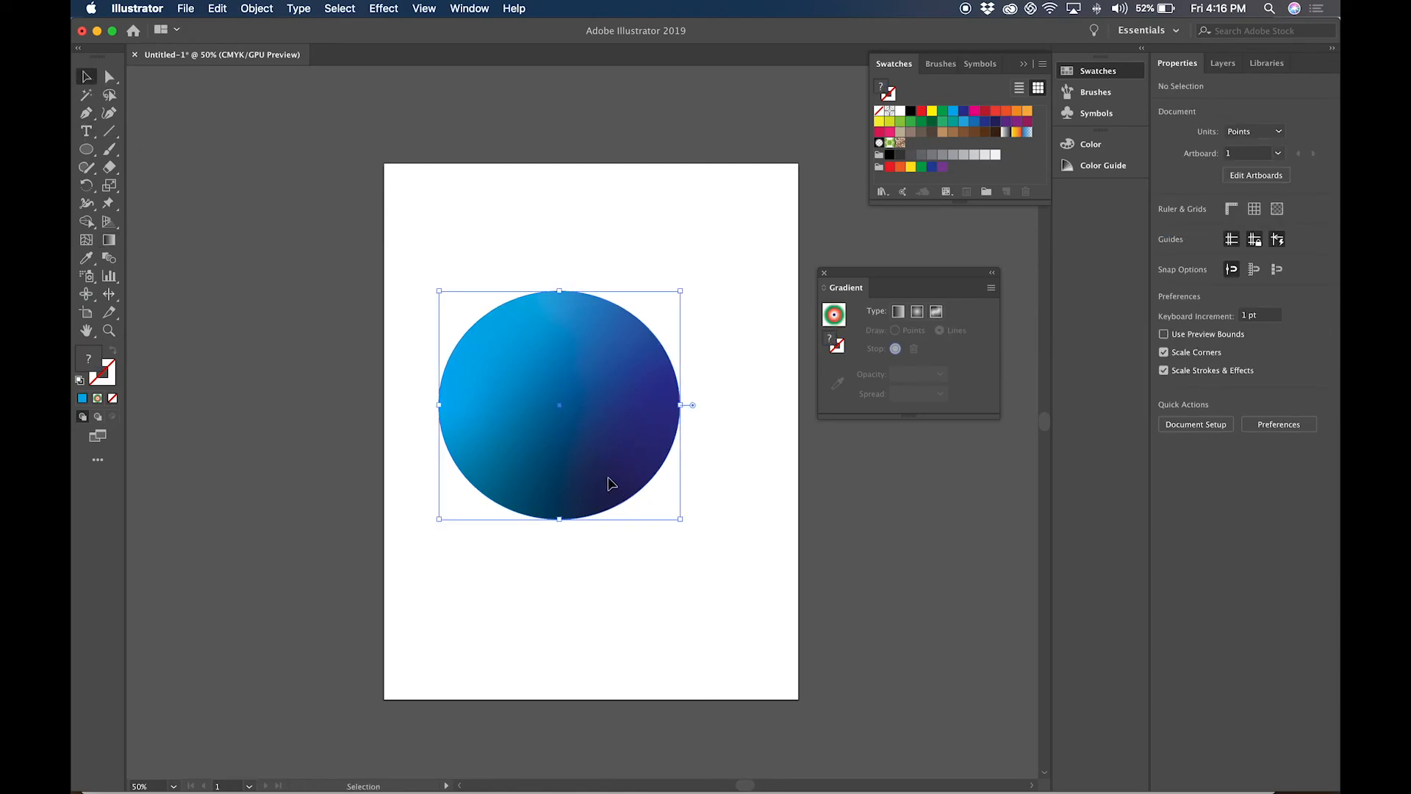
left_click(684, 556)
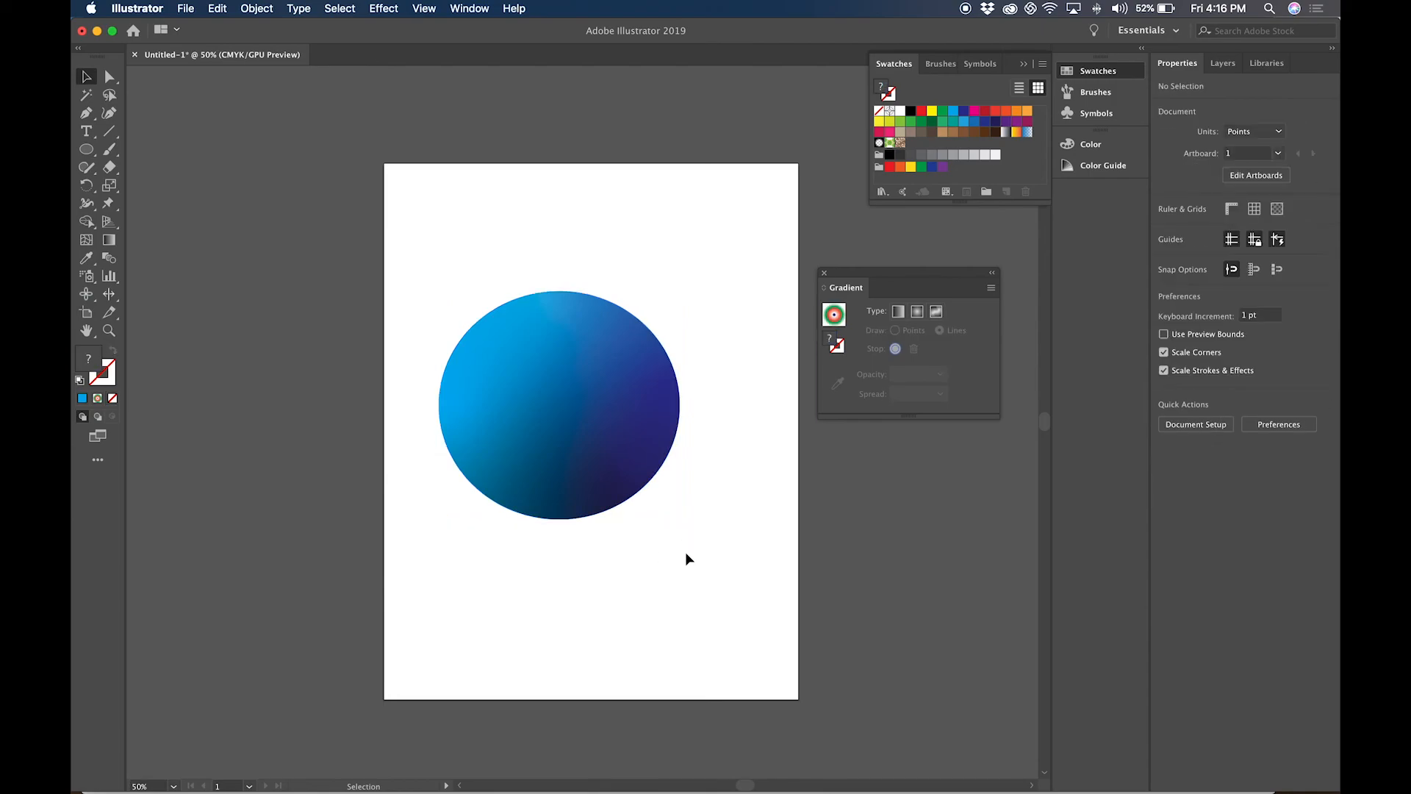
mouse_move(896, 277)
left_mouse_down()
mouse_move(911, 282)
mouse_move(917, 264)
left_mouse_up()
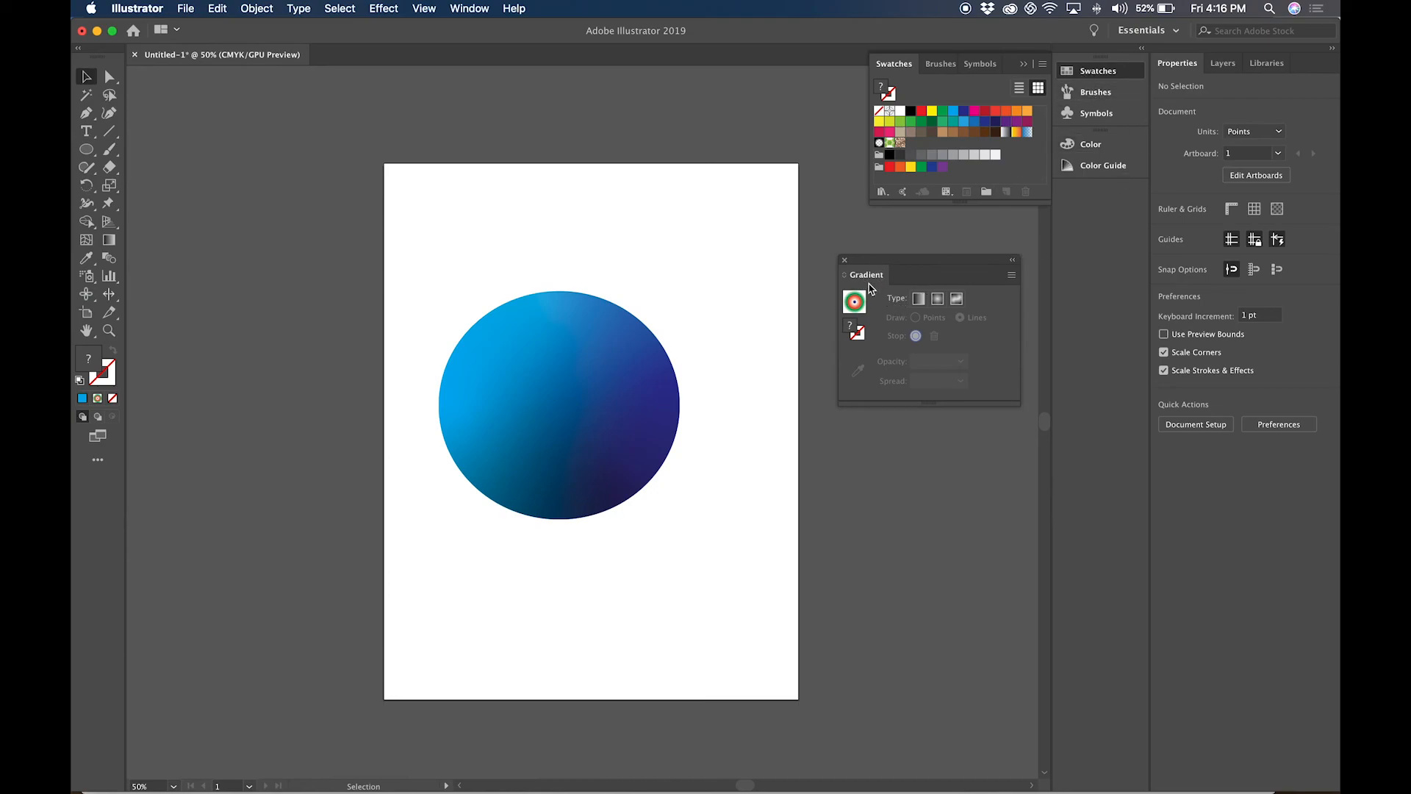
- Draw a tall ellipse about 323 by 503 pt over the blue one and fill it with the multicolored radial gradient
left_click(86, 149)
left_click_drag(411, 178, 630, 518)
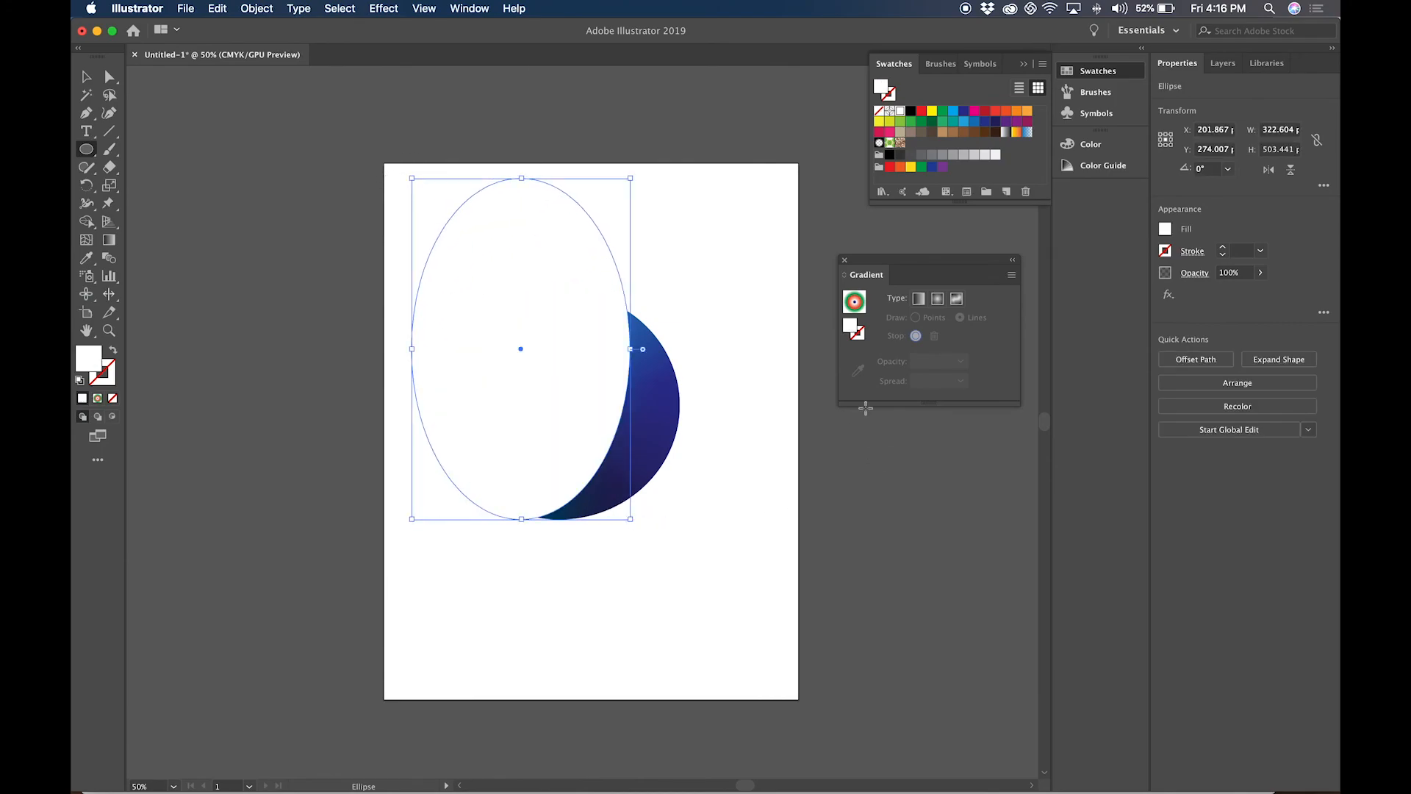
left_click(851, 302)
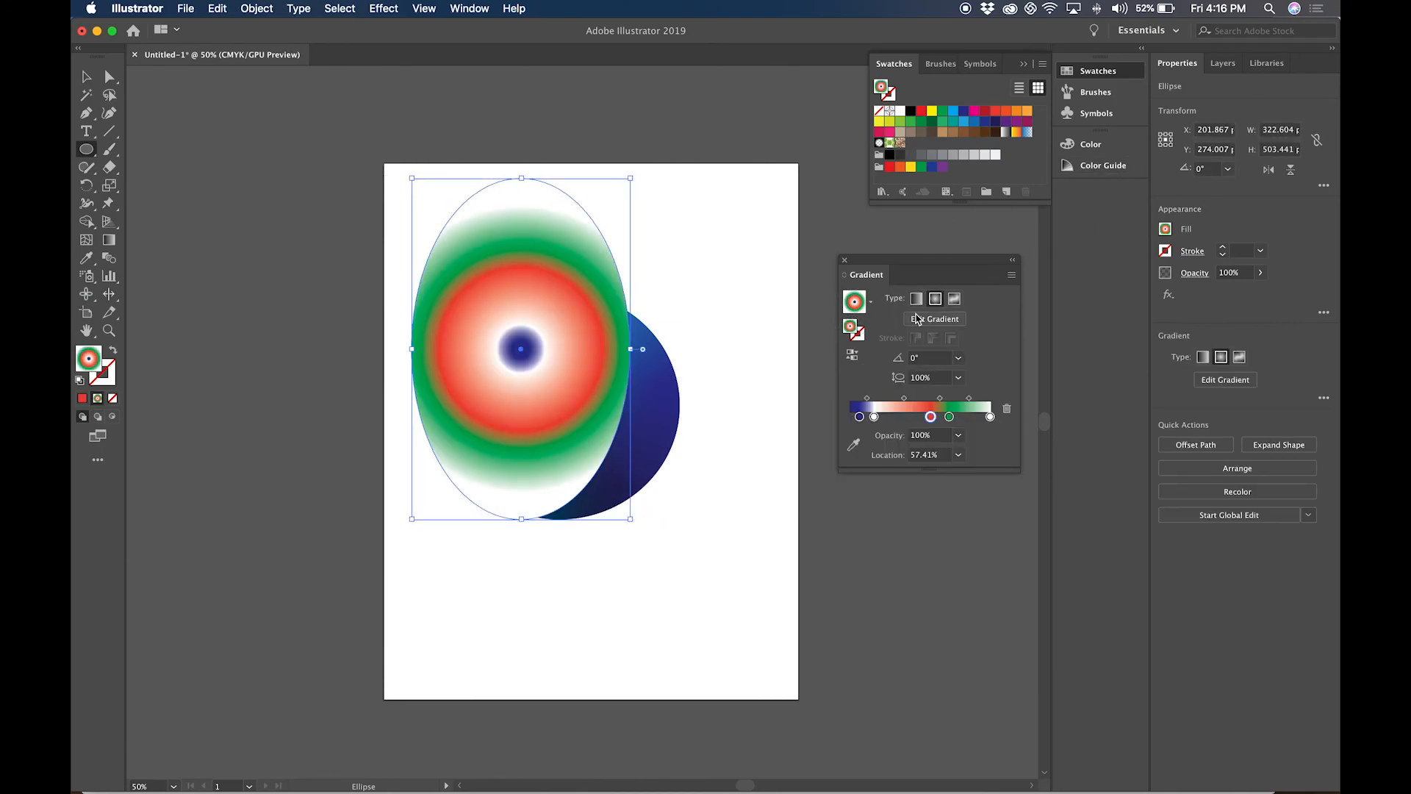
- Save the tall ellipse's radial gradient as a new swatch and show its gradient line on the shape
left_click_drag(852, 301, 924, 147)
left_click(110, 241)
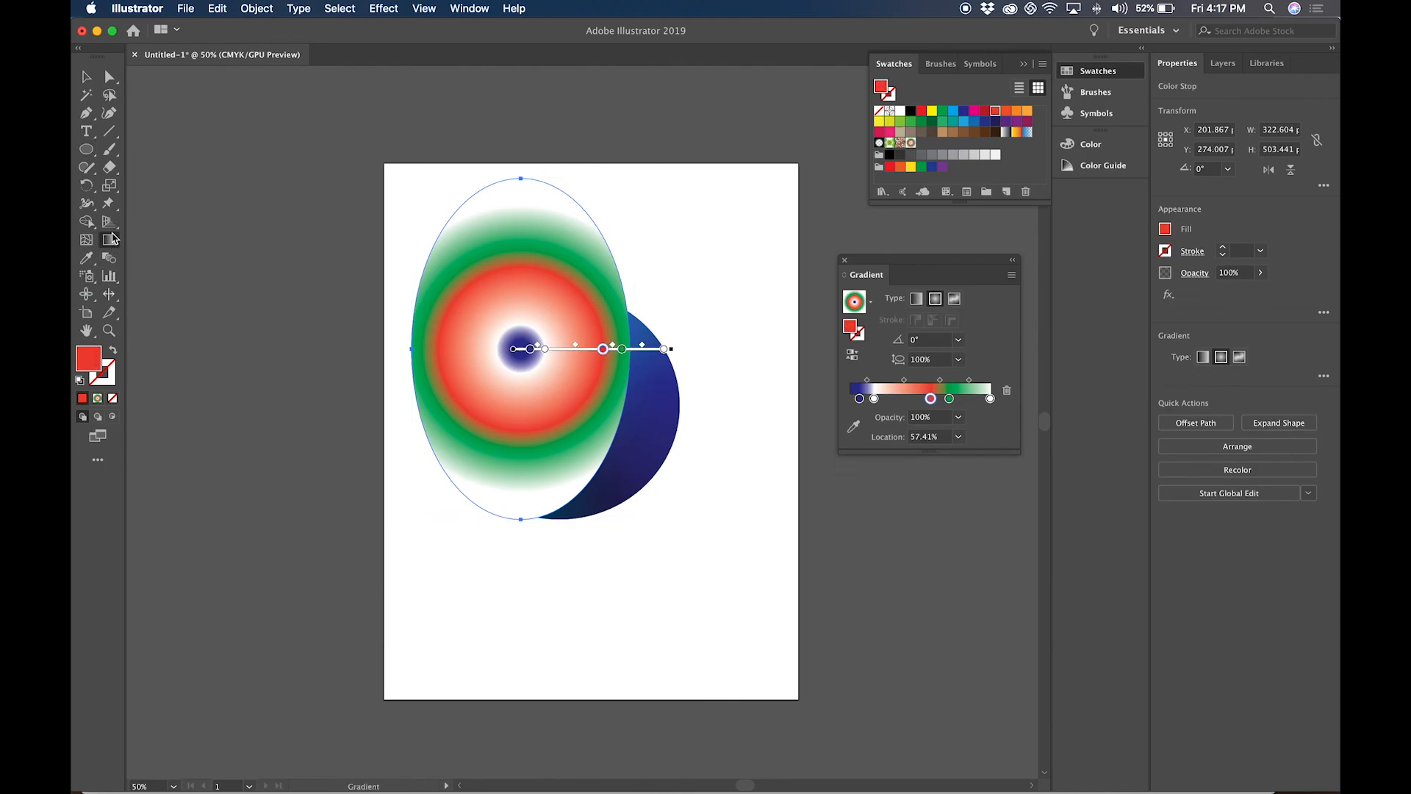
left_click(86, 149)
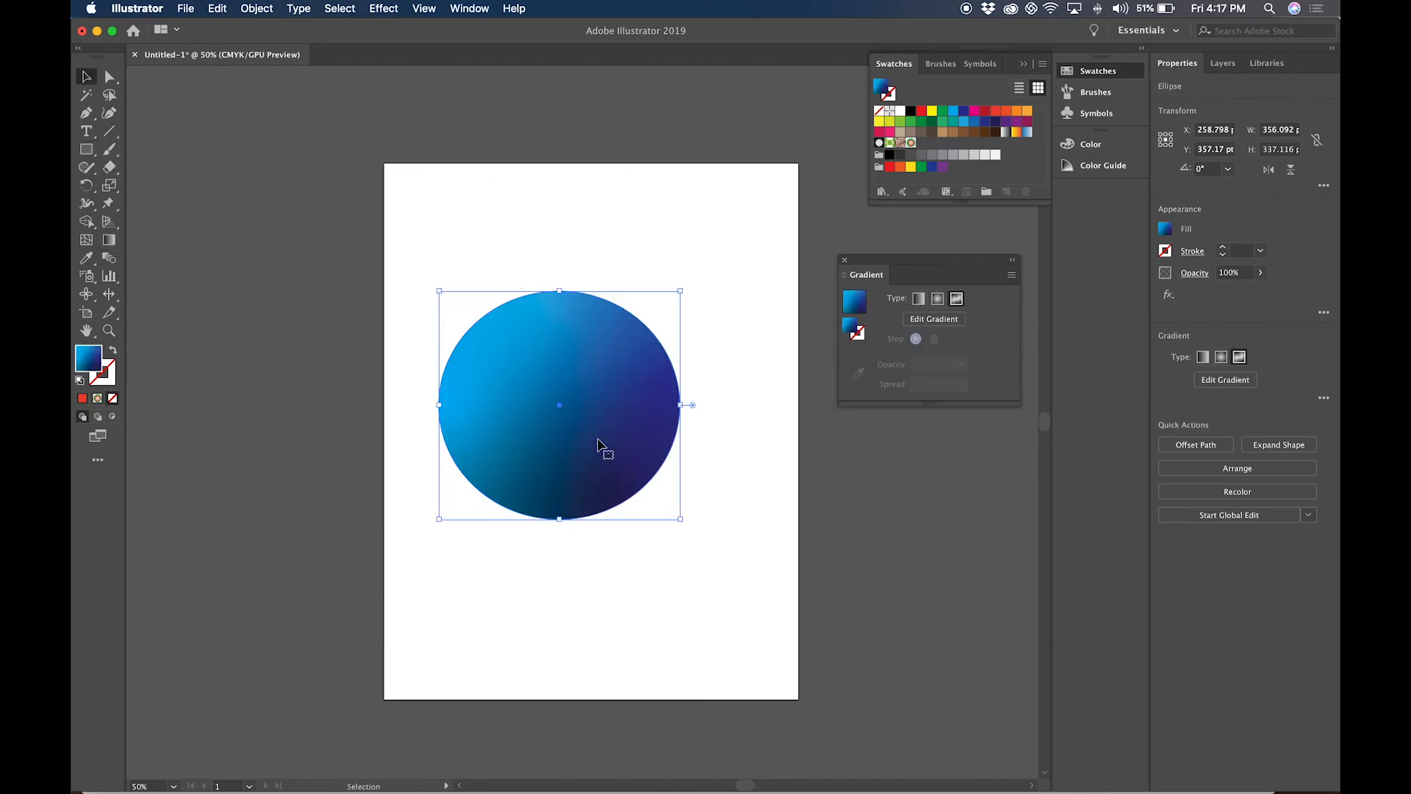